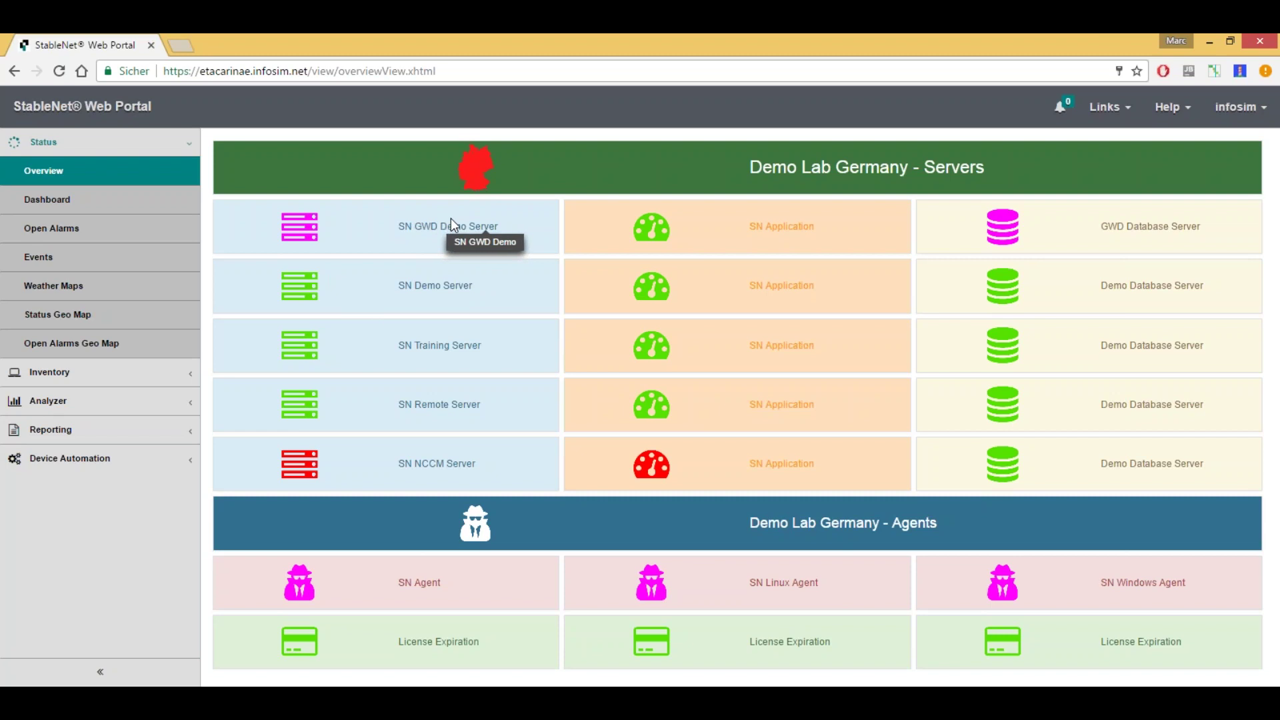
# Open the SN GWD Demo Server dashboard from the overview and review its availability tables.
pyautogui.click(414, 223)
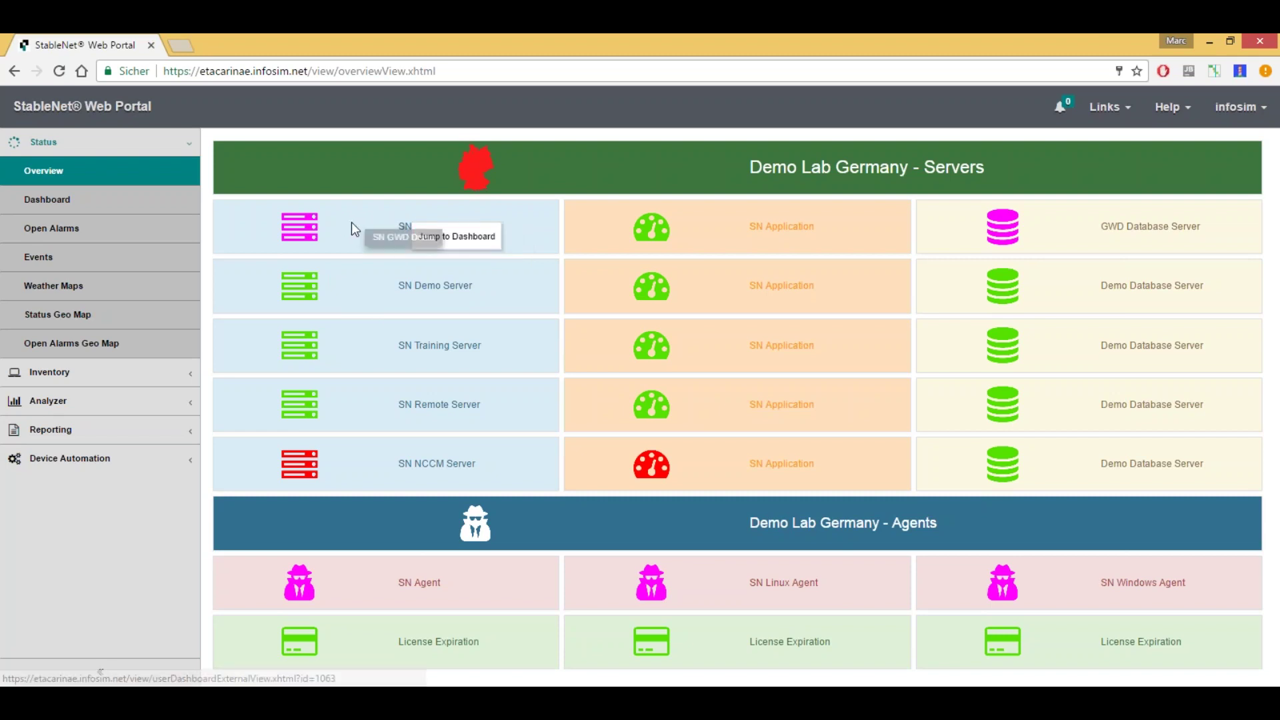
pyautogui.click(470, 237)
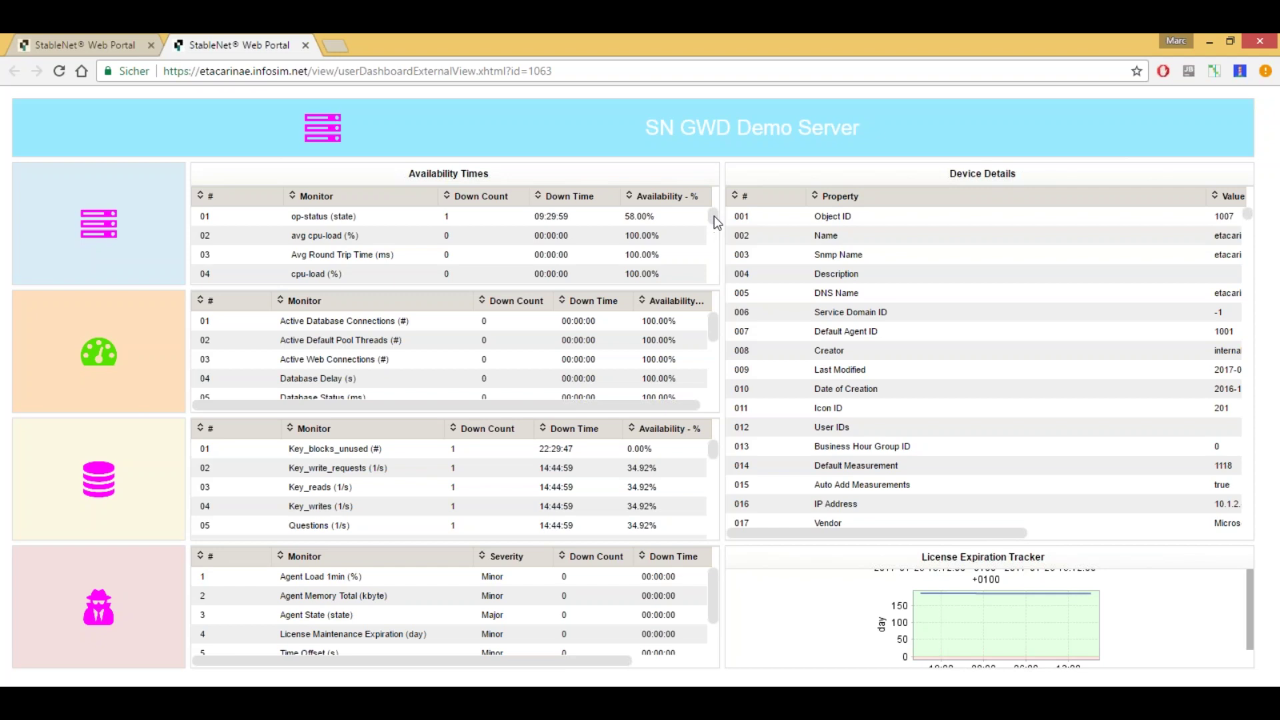
pyautogui.moveTo(717, 223)
pyautogui.mouseDown()
pyautogui.moveTo(711, 272)
pyautogui.moveTo(710, 240)
pyautogui.mouseUp()
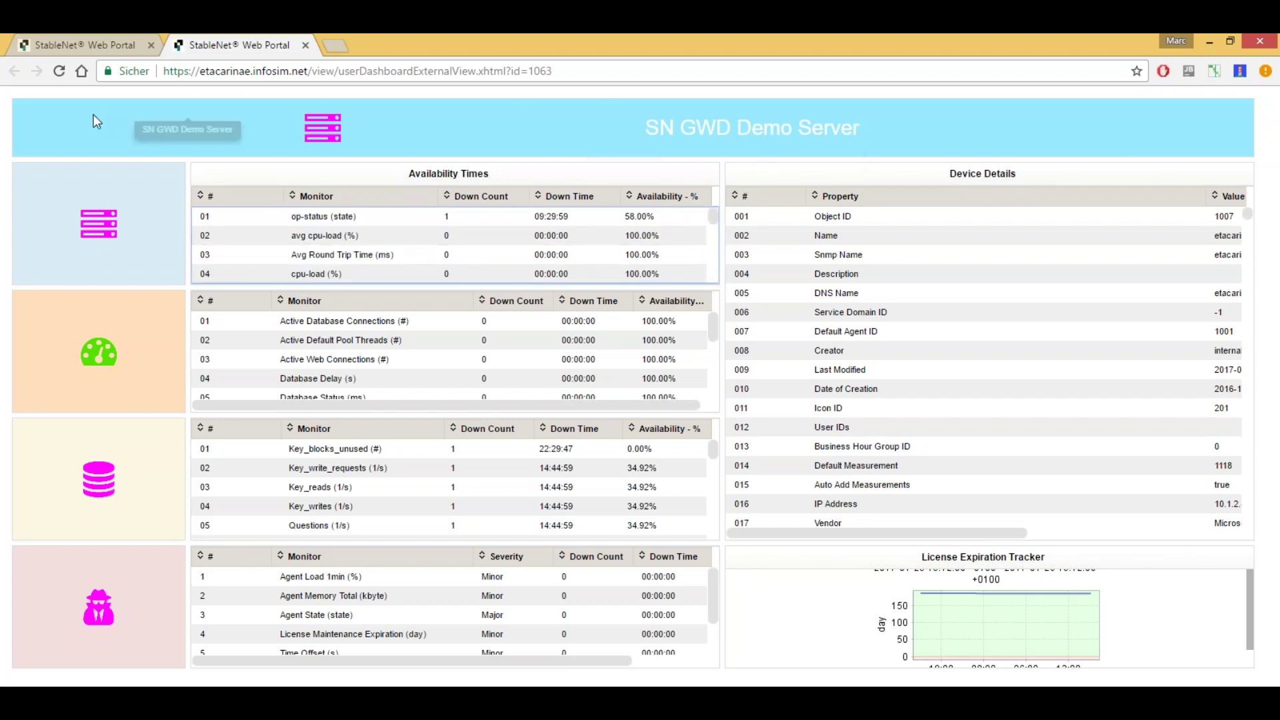
pyautogui.click(83, 44)
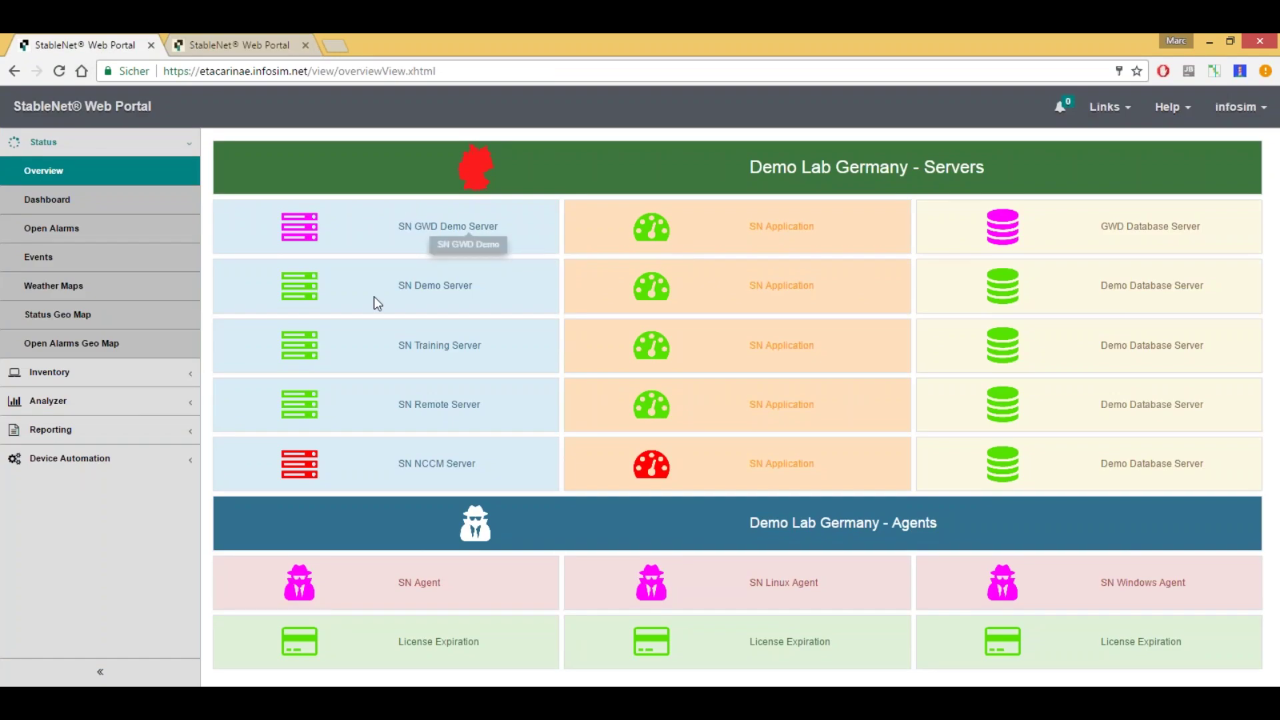
pyautogui.click(268, 50)
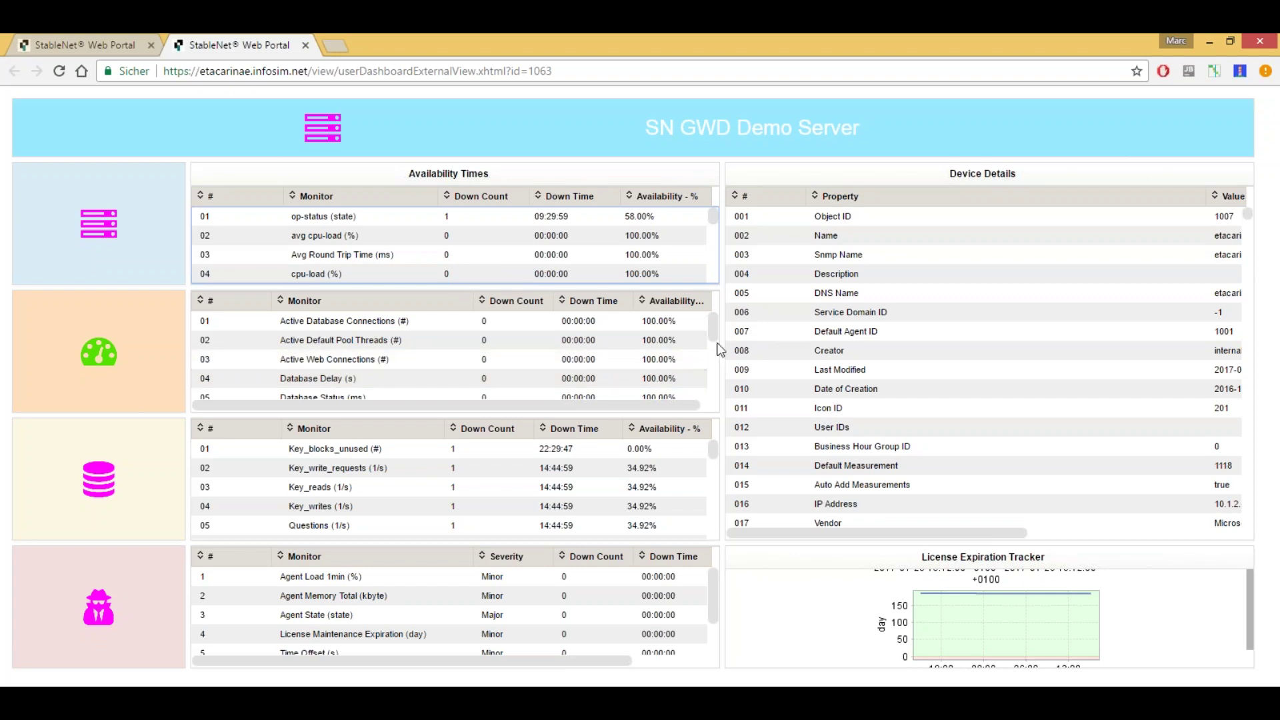
pyautogui.scroll(-1, 712, 325)
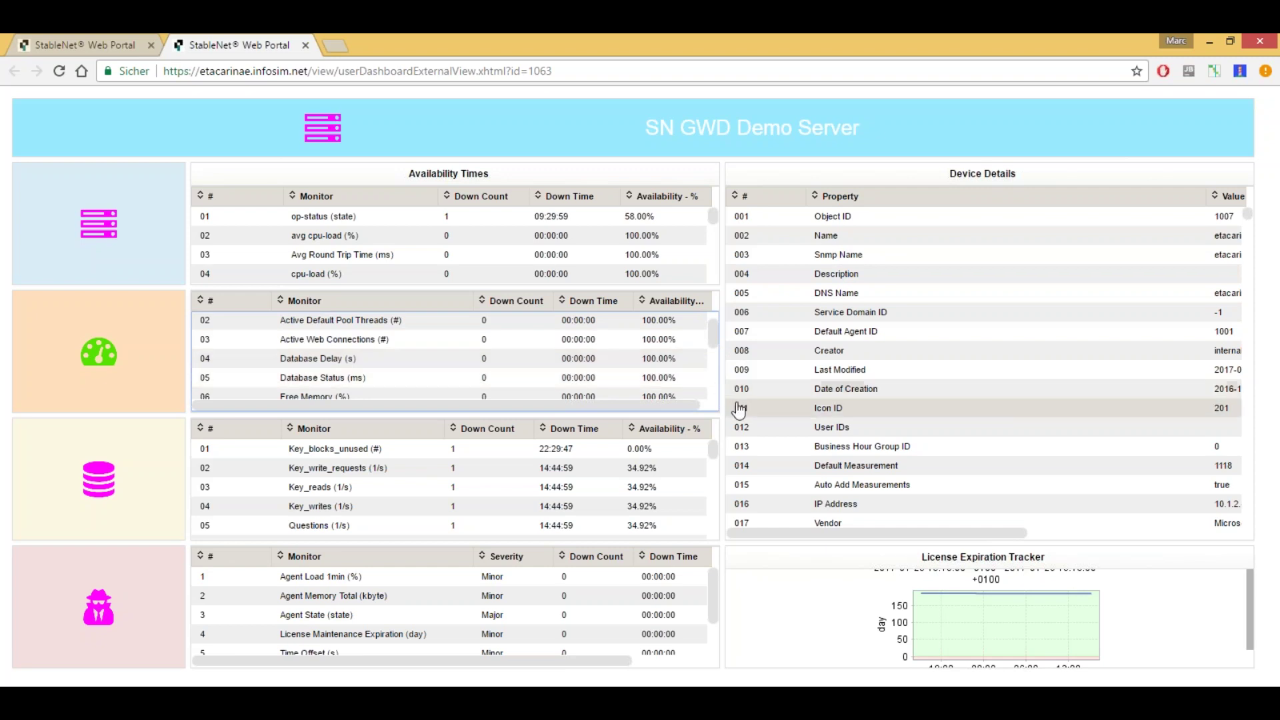
# Switch to the PowerPoint slide show of GWD 2017.01.26 StableNet Web GUI.pptx.
pyautogui.click(950, 698)
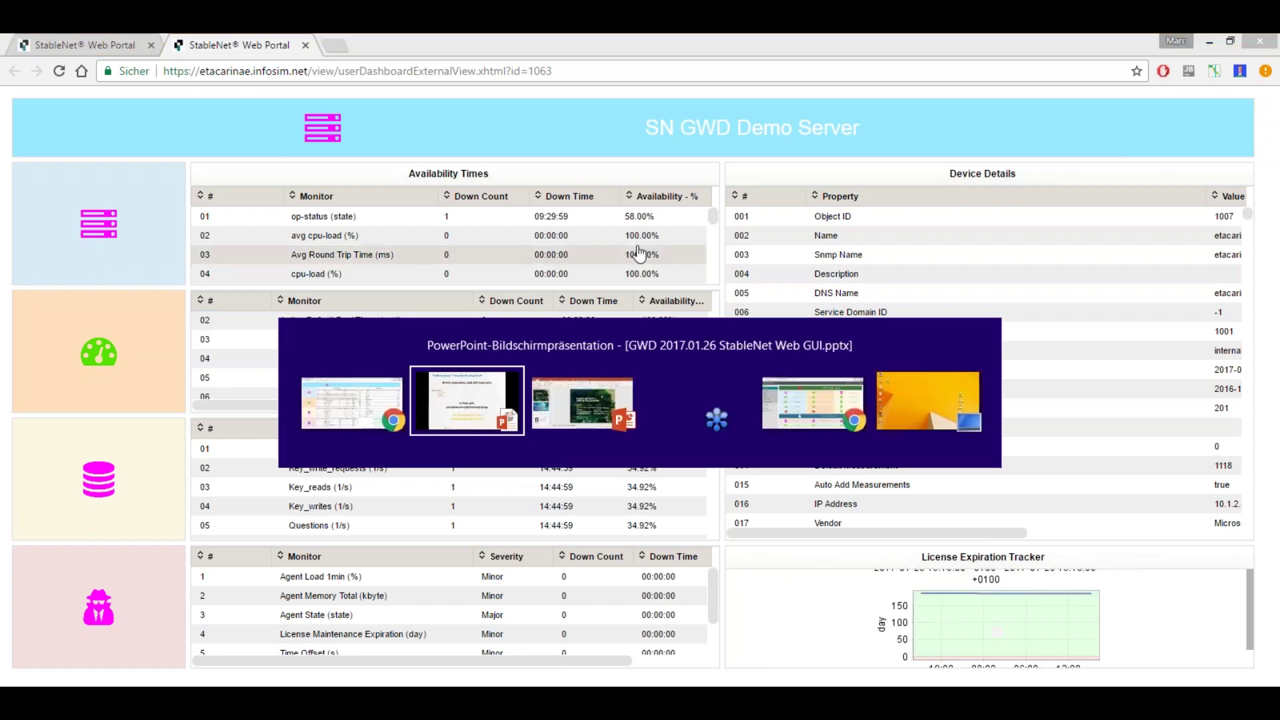
pyautogui.hotkey('alt', 'Tab')
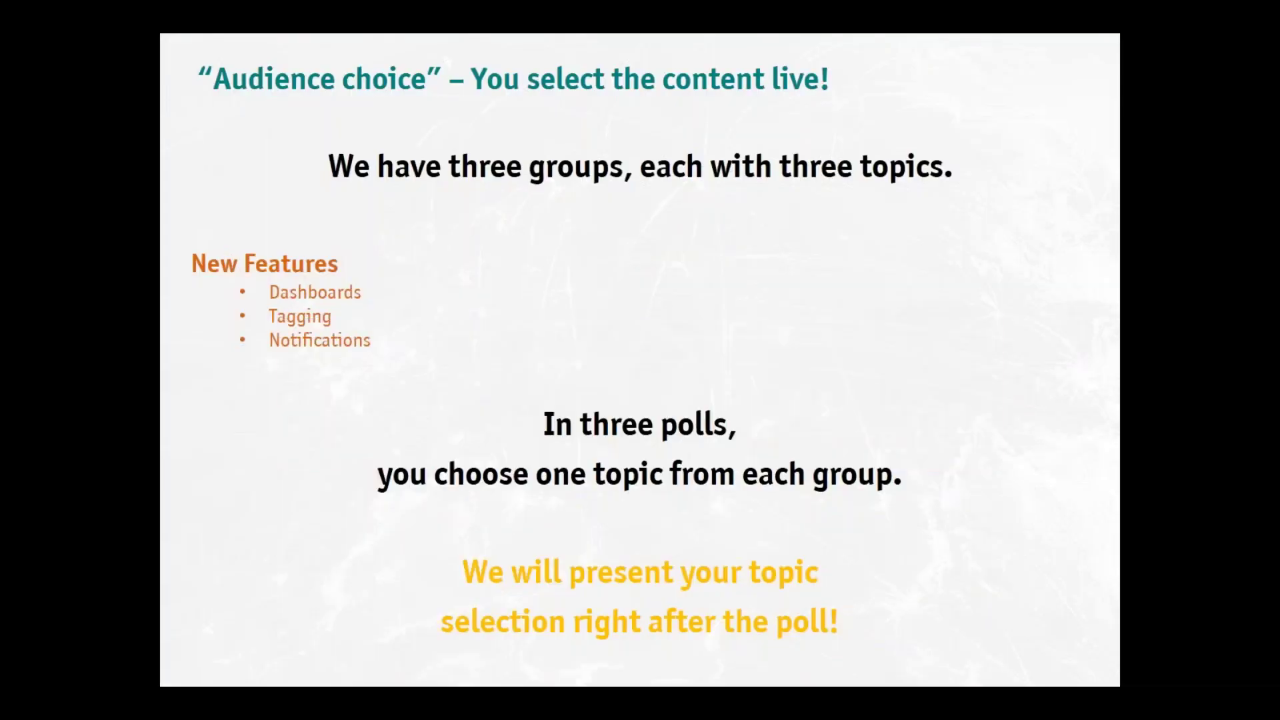
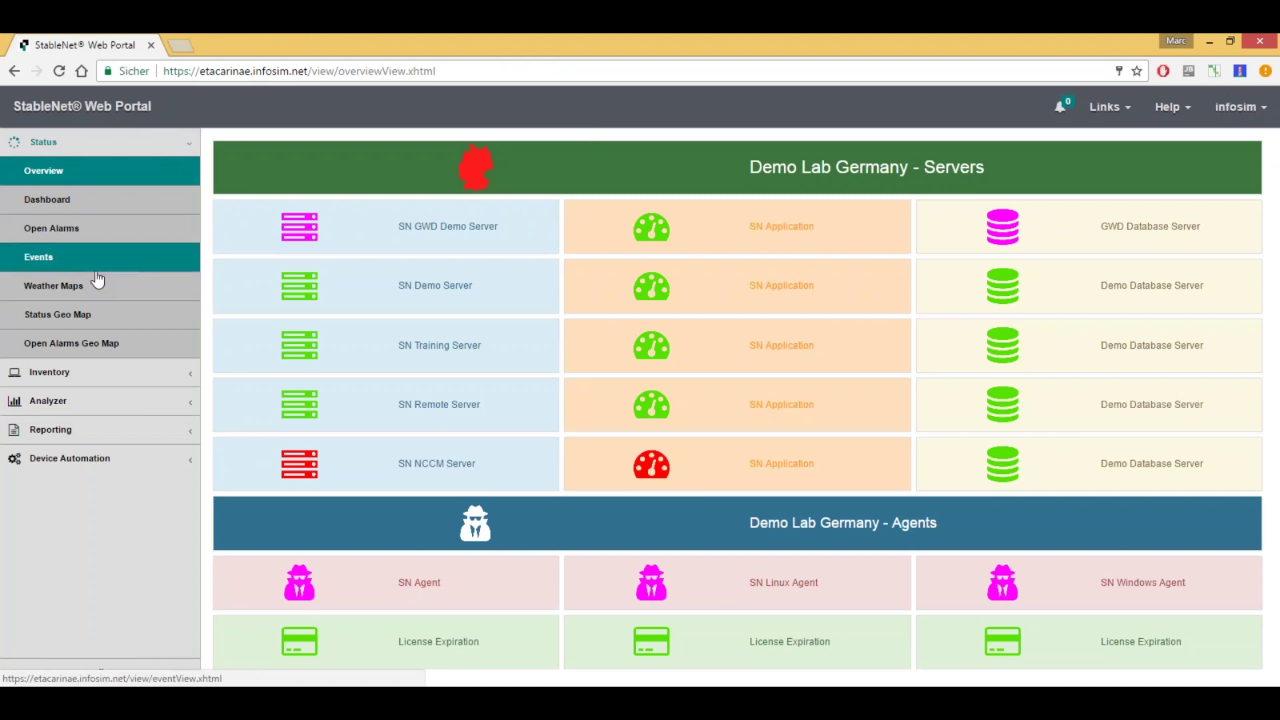
# Open the Demo Lab weather map and show its layout and link display options.
pyautogui.click(75, 287)
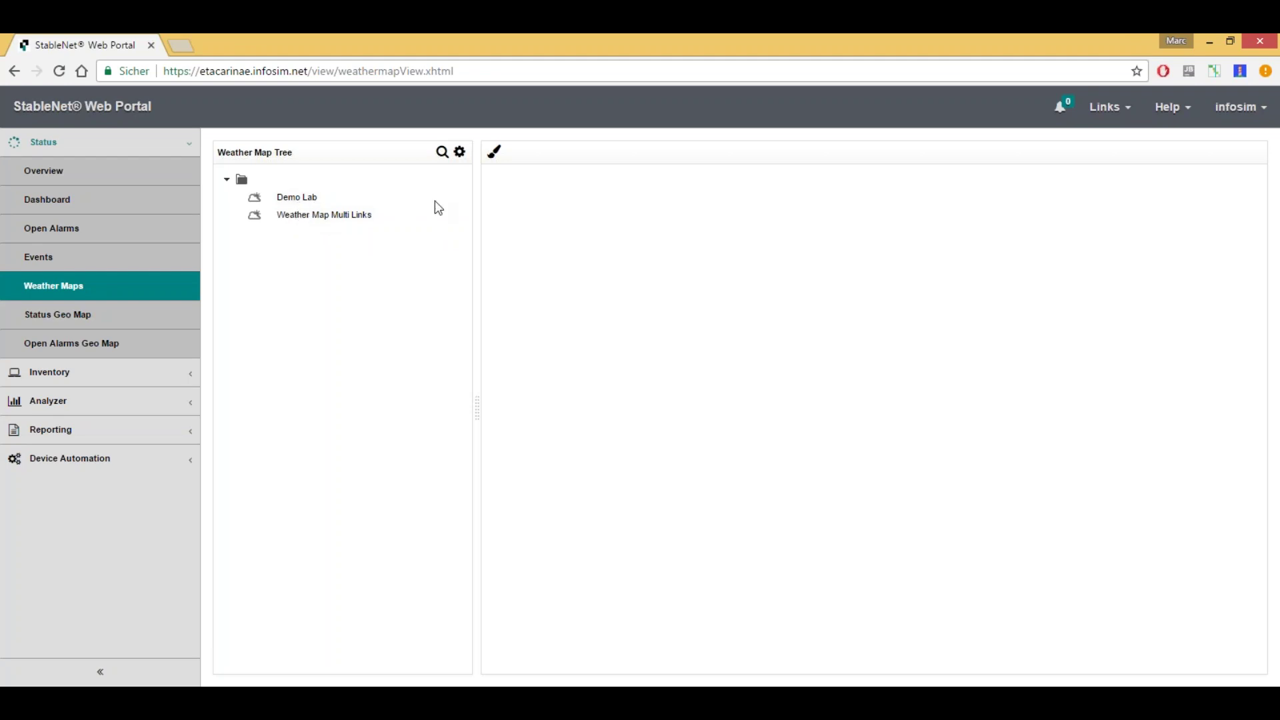
pyautogui.click(287, 198)
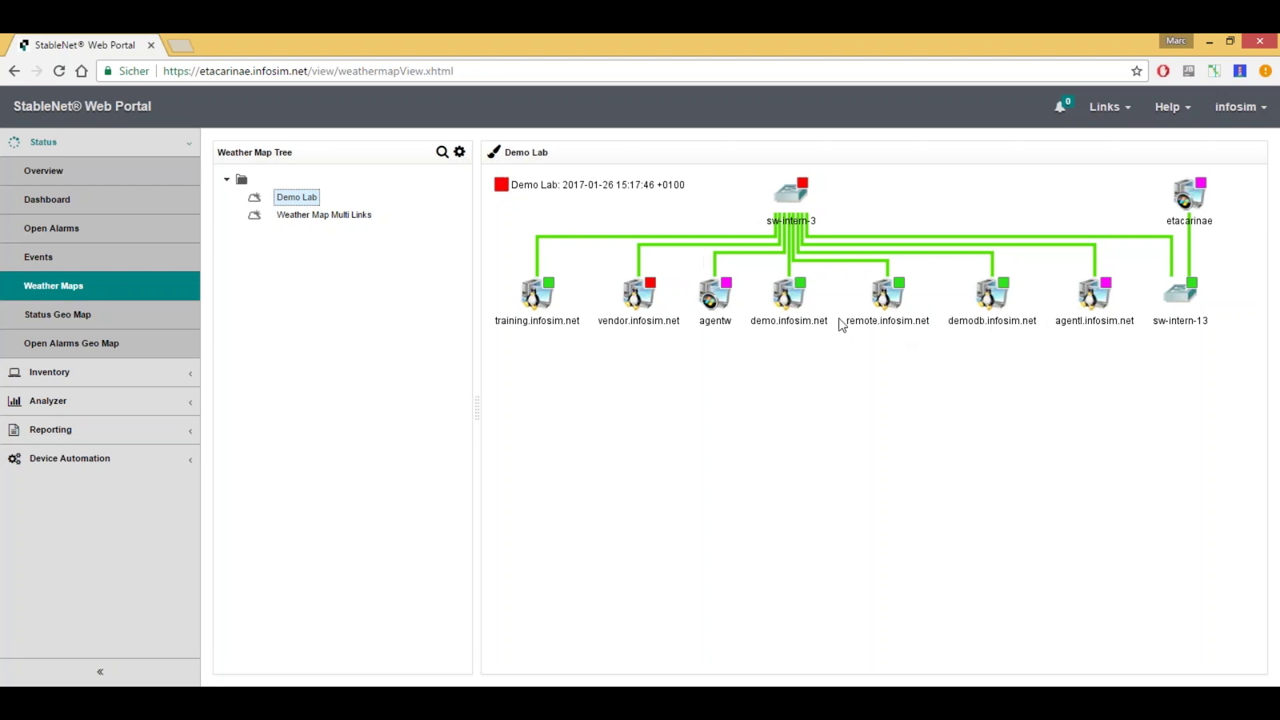
pyautogui.click(494, 152)
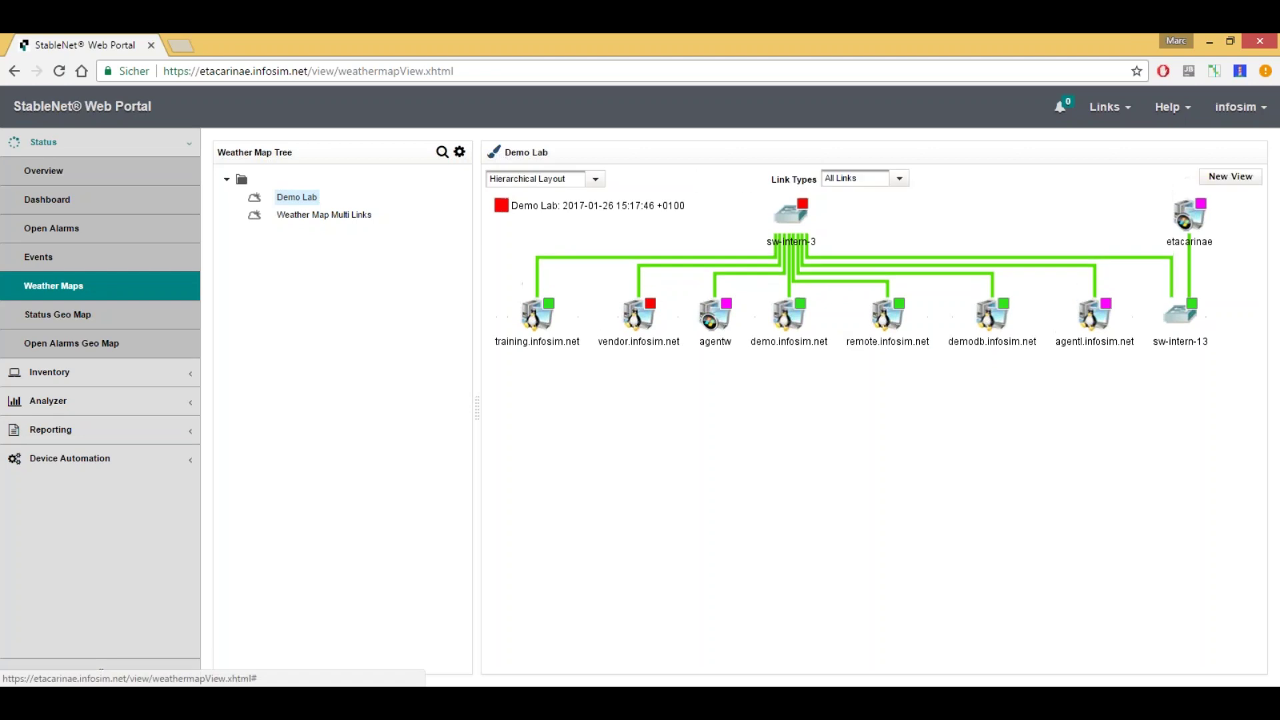
# Arrange the Demo Lab weather map in the Radial Layout and fit the whole map into the view.
pyautogui.click(591, 180)
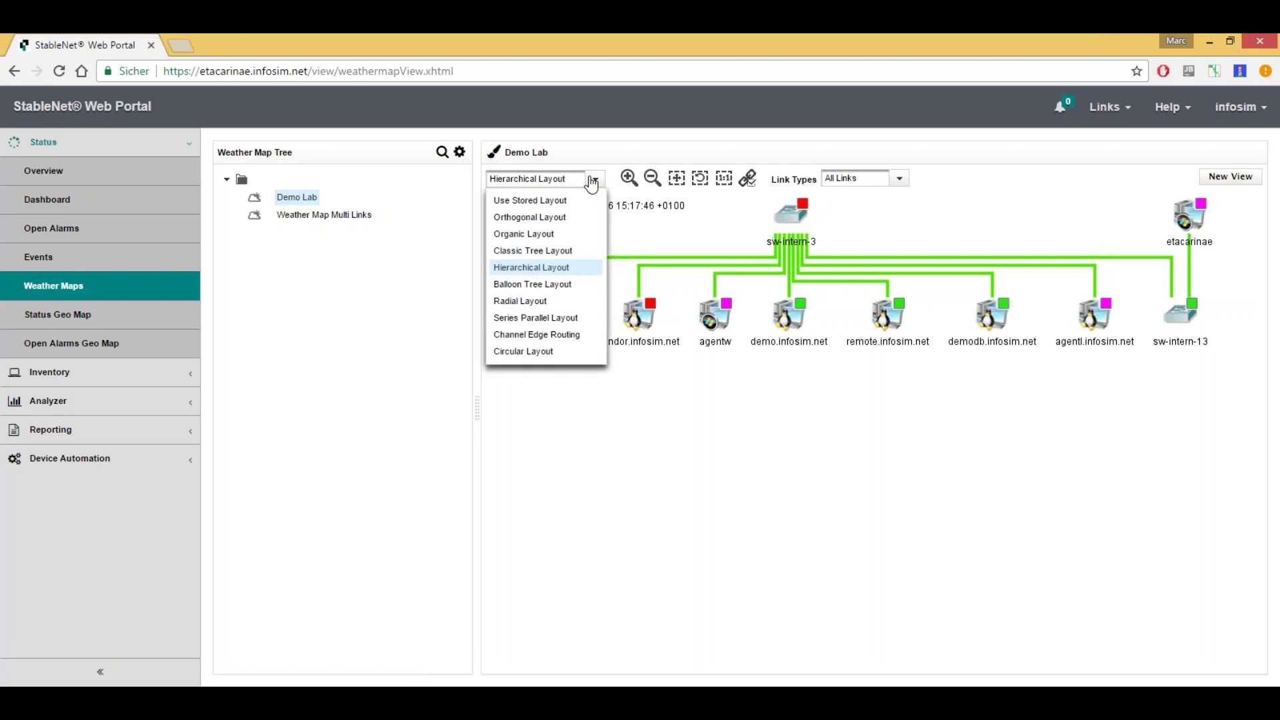
pyautogui.click(537, 304)
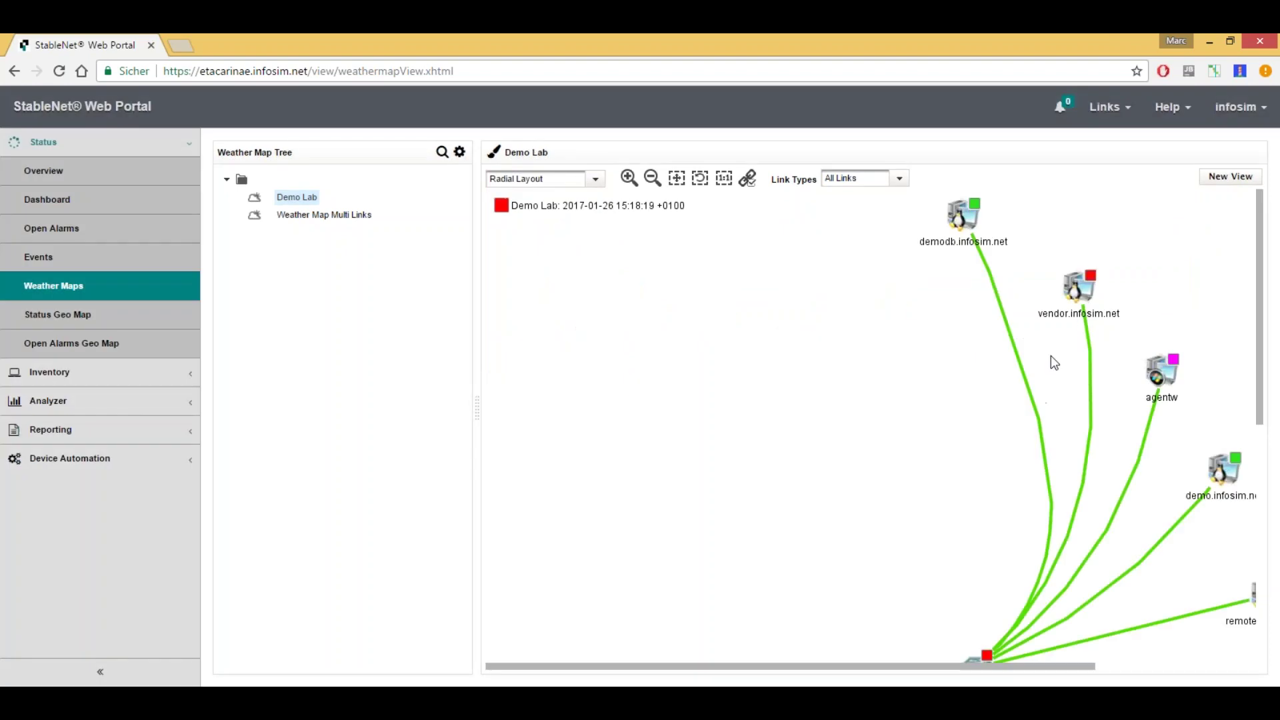
pyautogui.scroll(-5, 960, 362)
pyautogui.scroll(2, 960, 363)
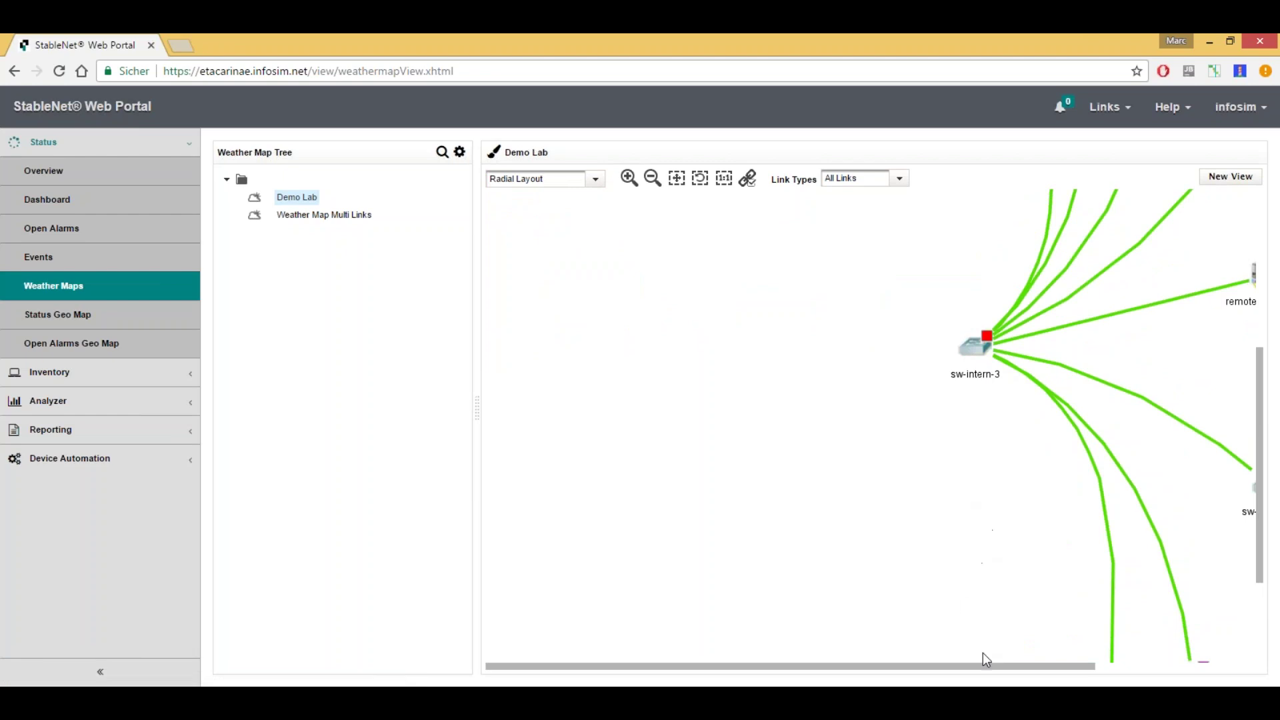
pyautogui.moveTo(972, 665); pyautogui.dragTo(1114, 660)
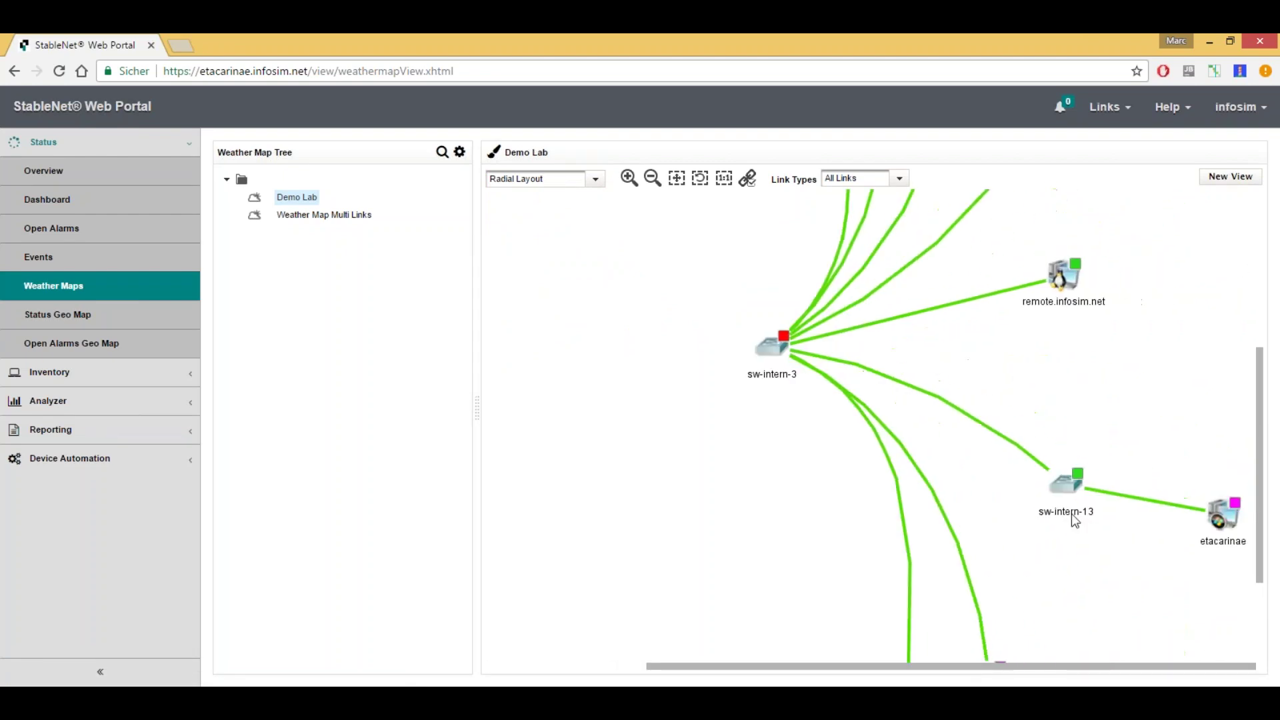
pyautogui.scroll(5, 1059, 480)
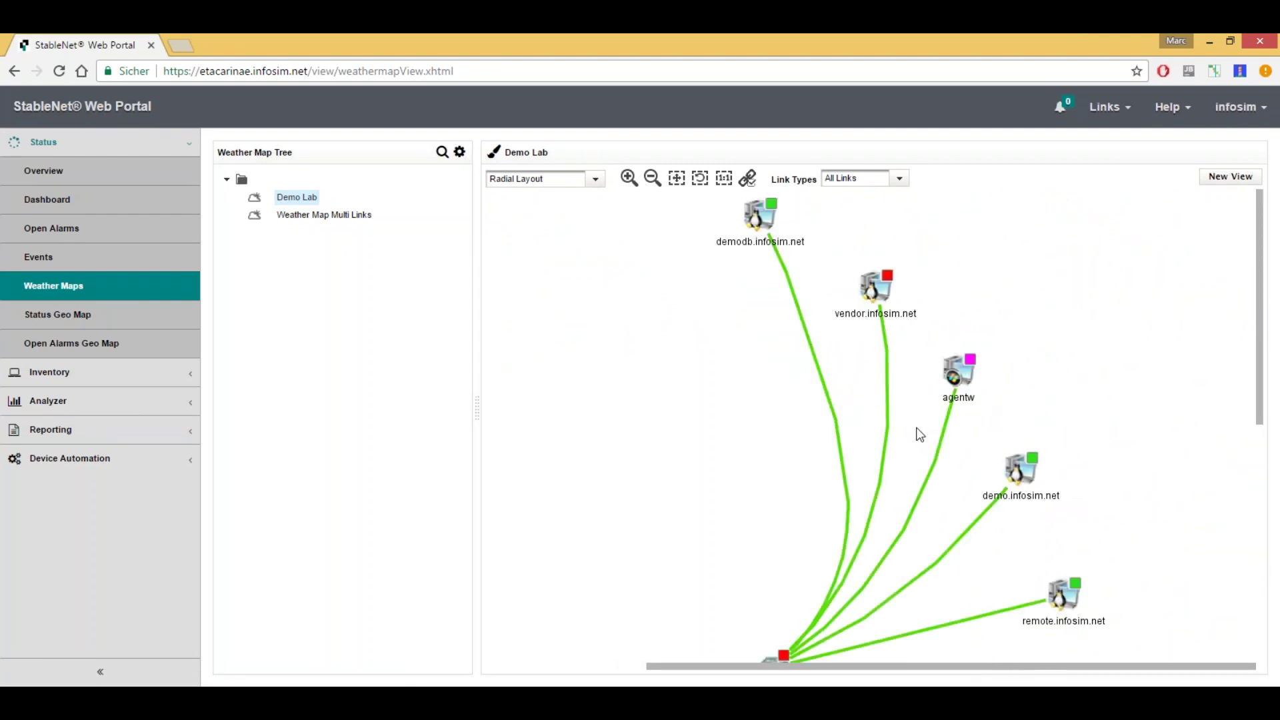
pyautogui.click(677, 180)
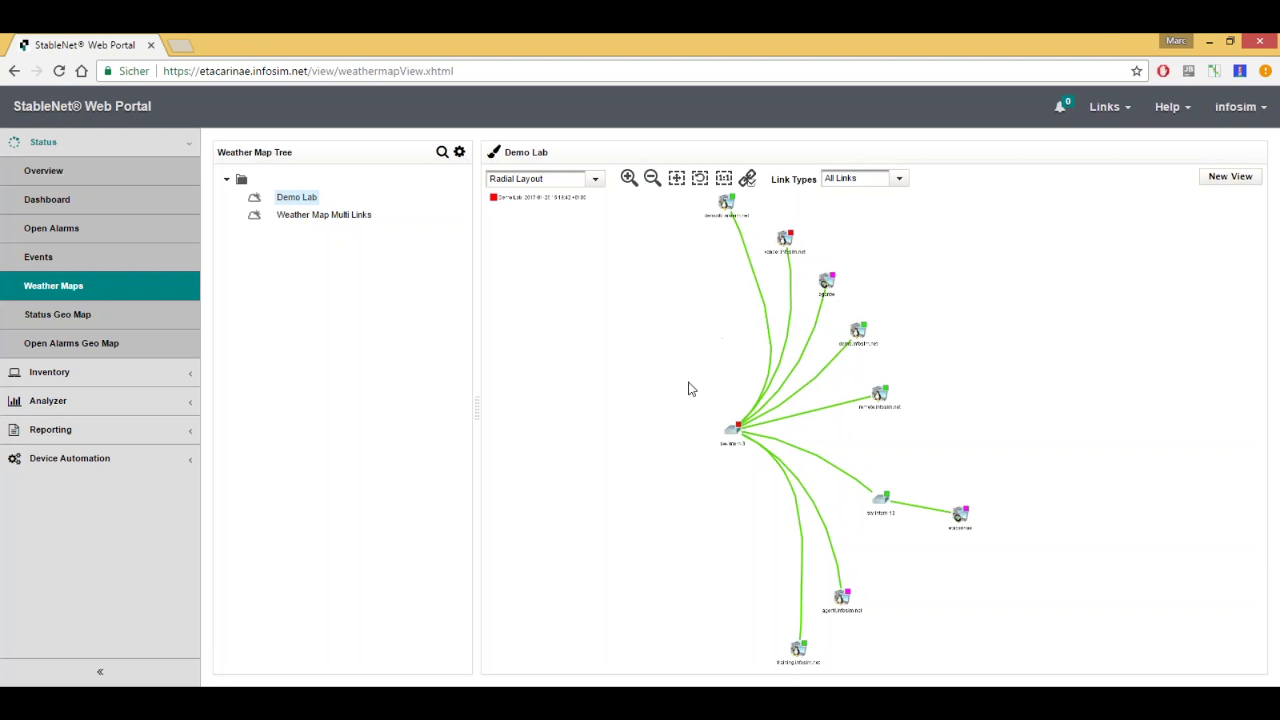
# Arrange the Demo Lab weather map in the Balloon Tree Layout and set its zoom to 100%.
pyautogui.click(602, 187)
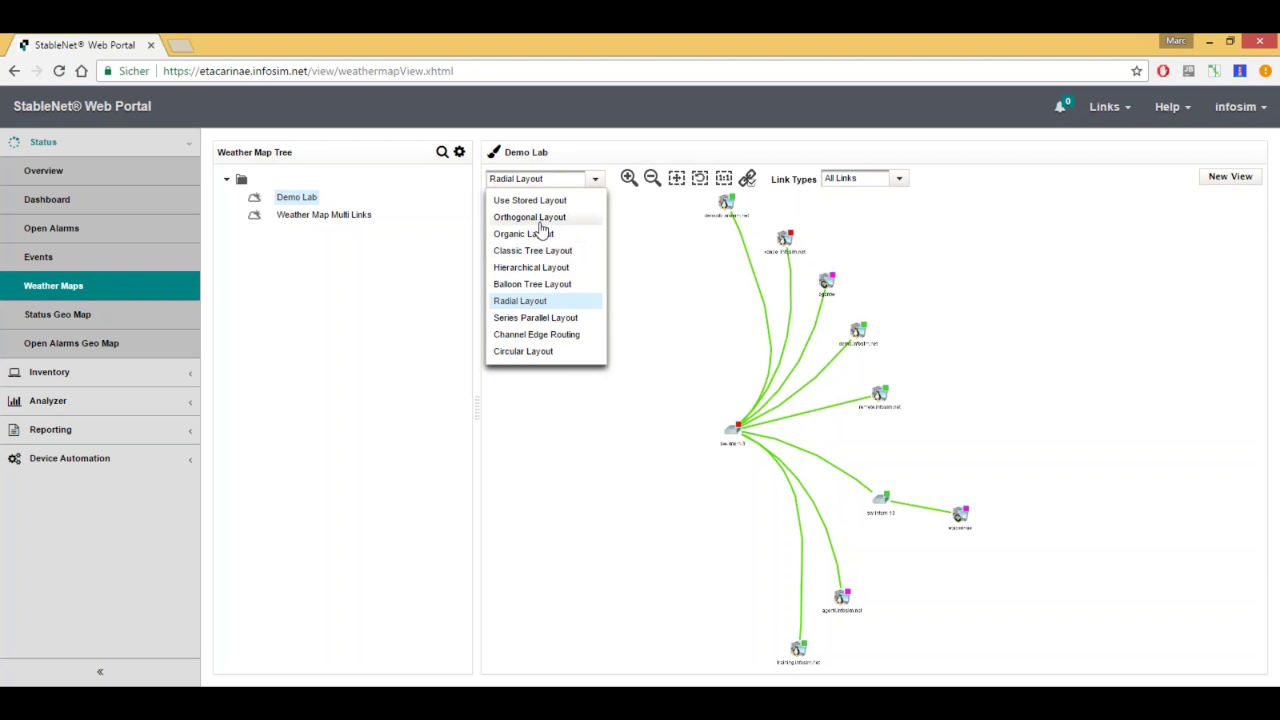
pyautogui.click(534, 284)
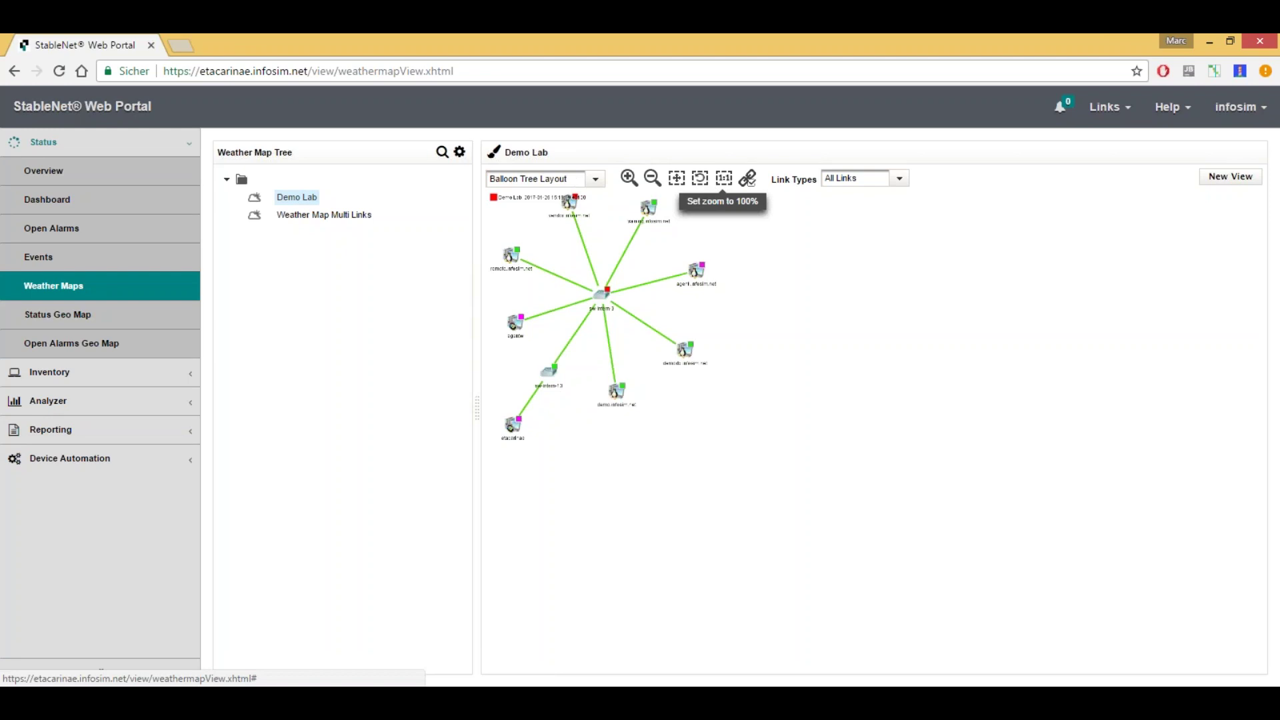
pyautogui.click(724, 179)
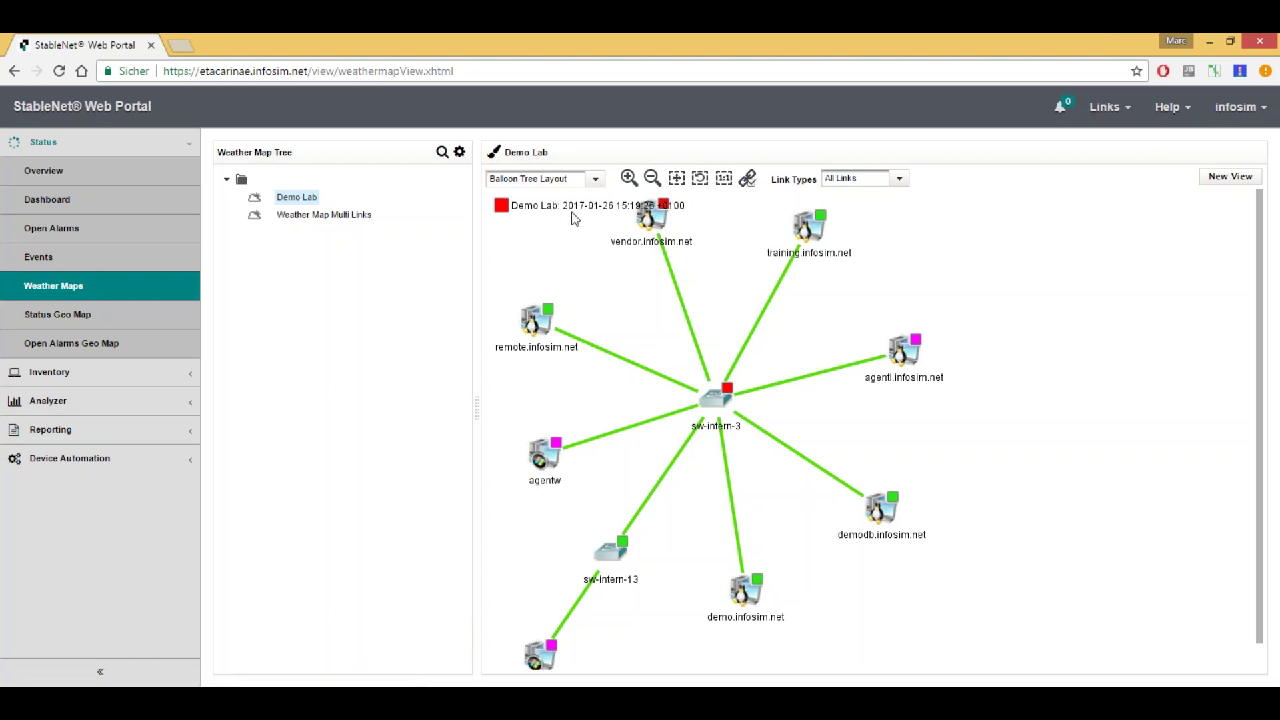
# Open the Weather Map Multi Links map, try the Combine Links display and return it to All Links.
pyautogui.click(304, 220)
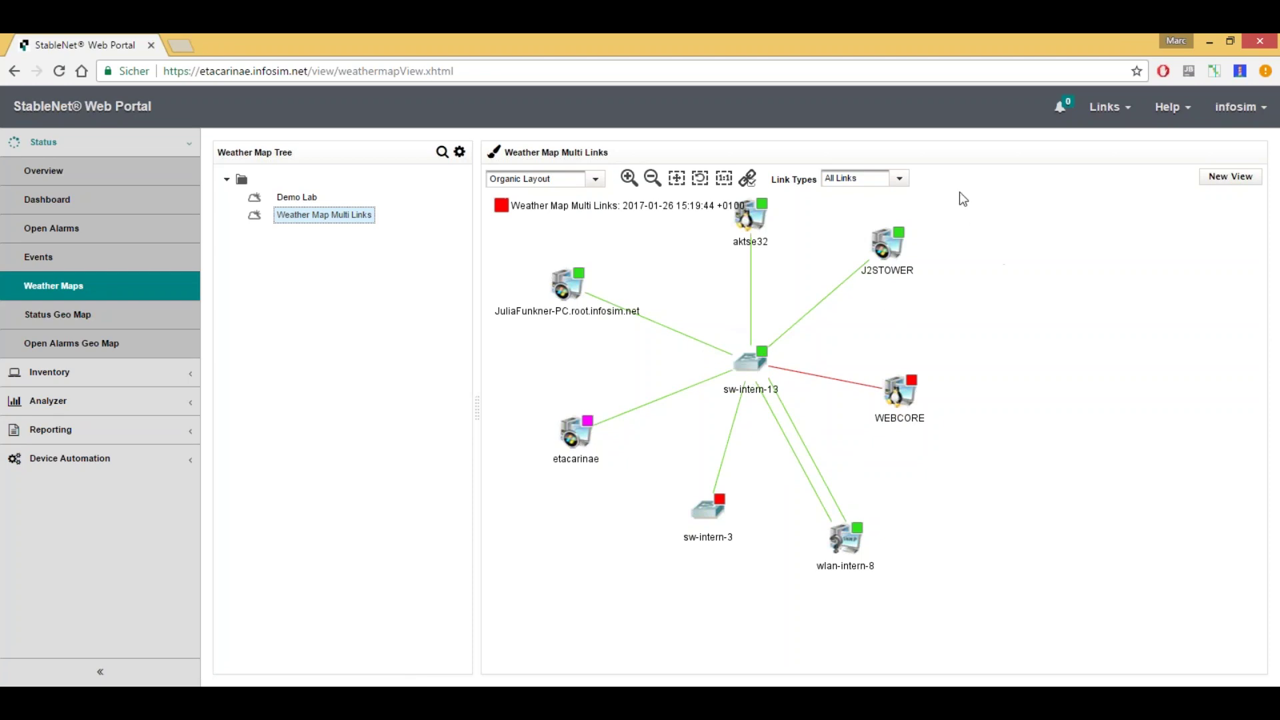
pyautogui.click(900, 180)
pyautogui.click(856, 214)
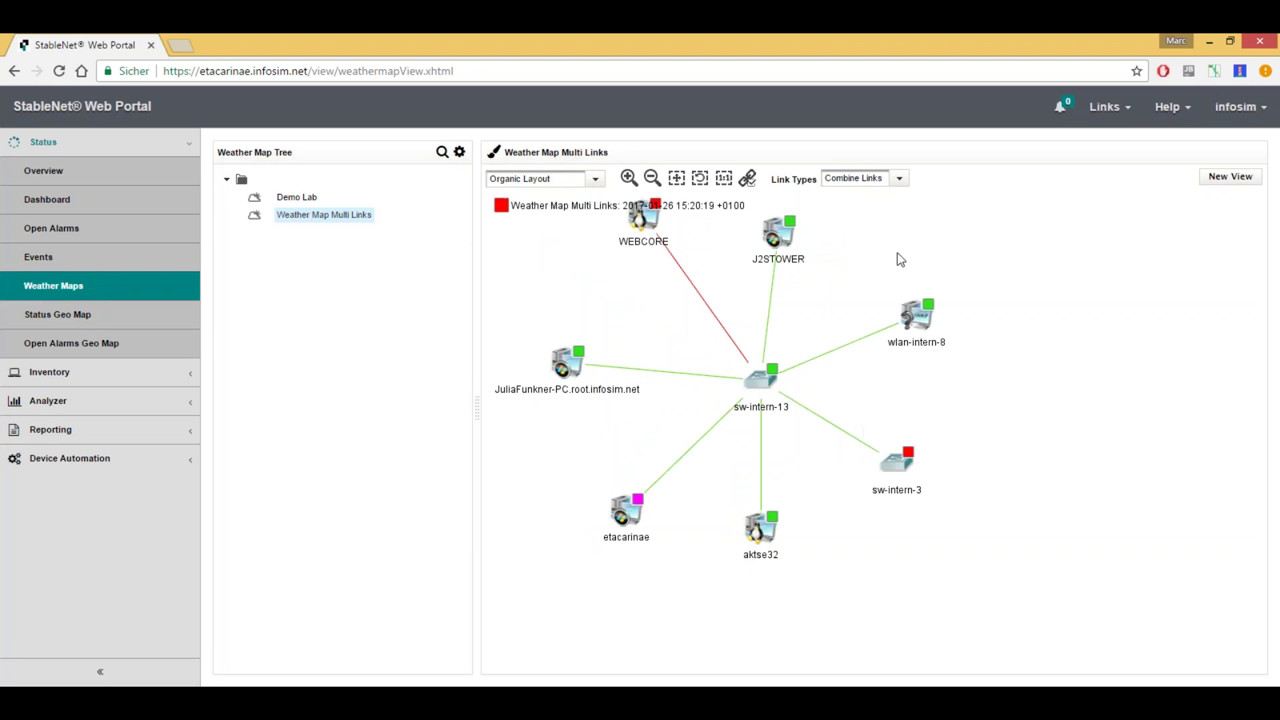
pyautogui.click(877, 178)
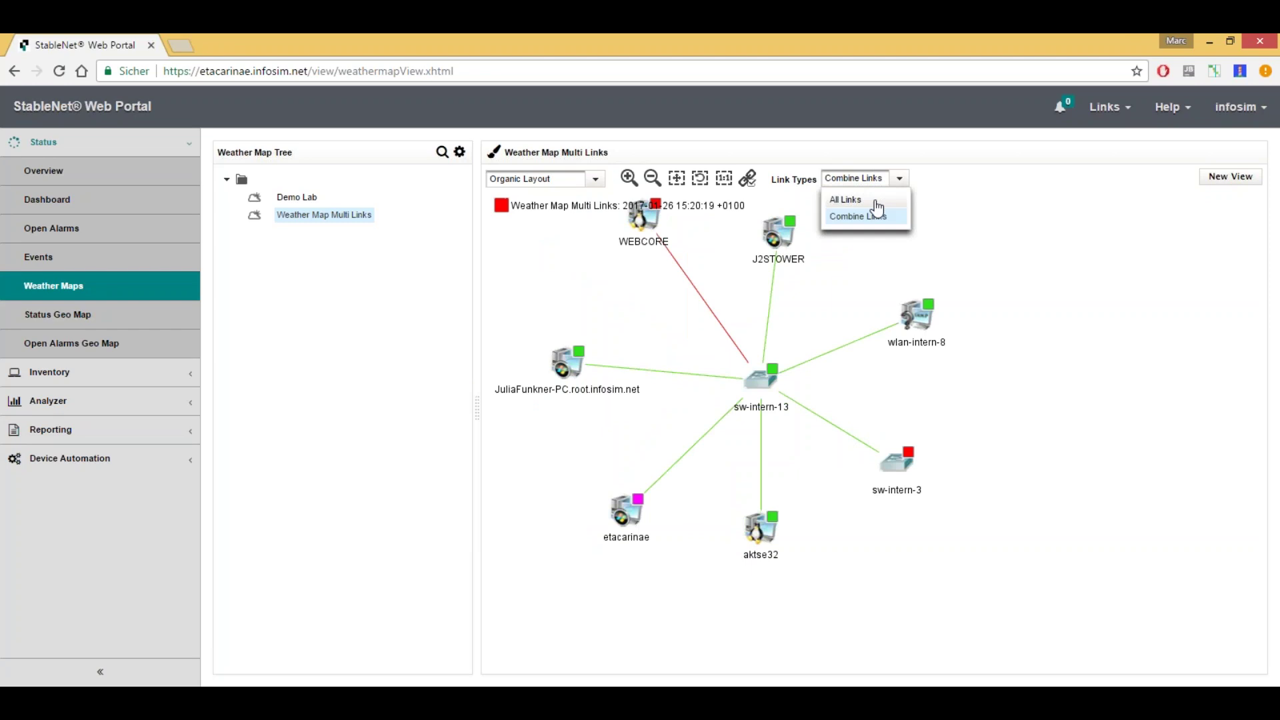
pyautogui.click(875, 200)
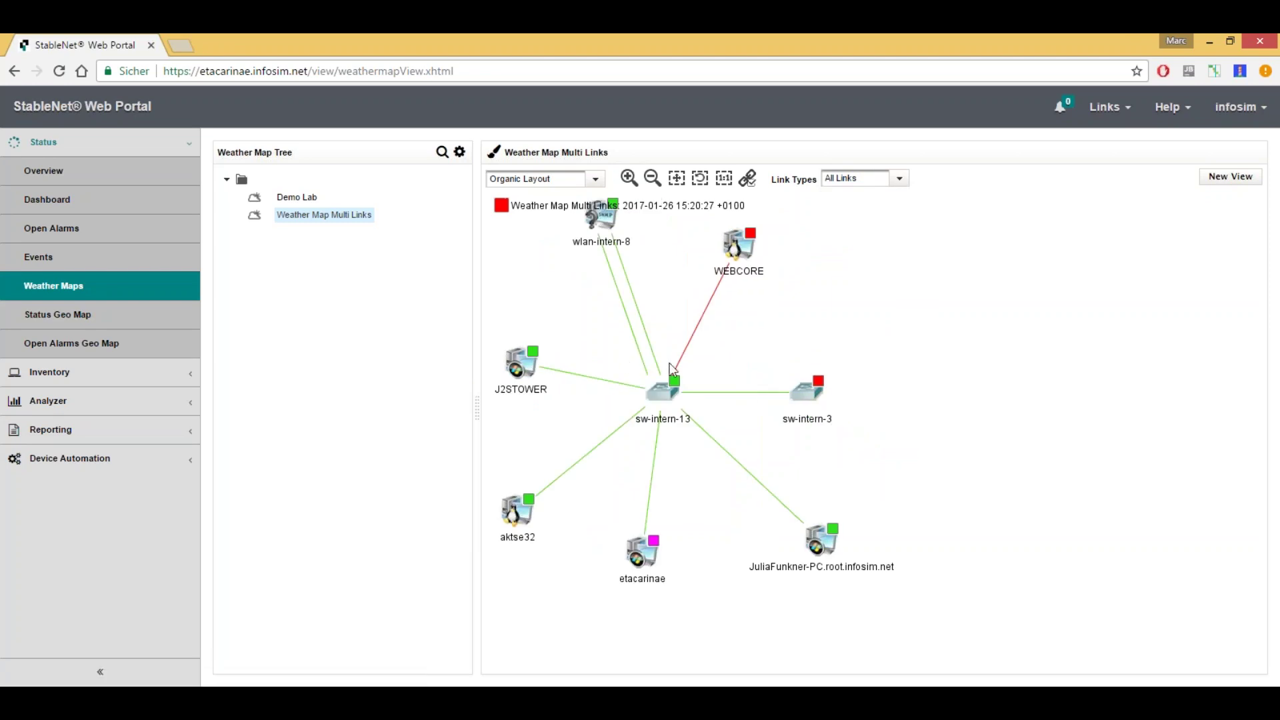
# Open the weather map link filter and set it to Use Filter Tree.
pyautogui.click(749, 178)
pyautogui.moveTo(663, 118); pyautogui.dragTo(802, 468)
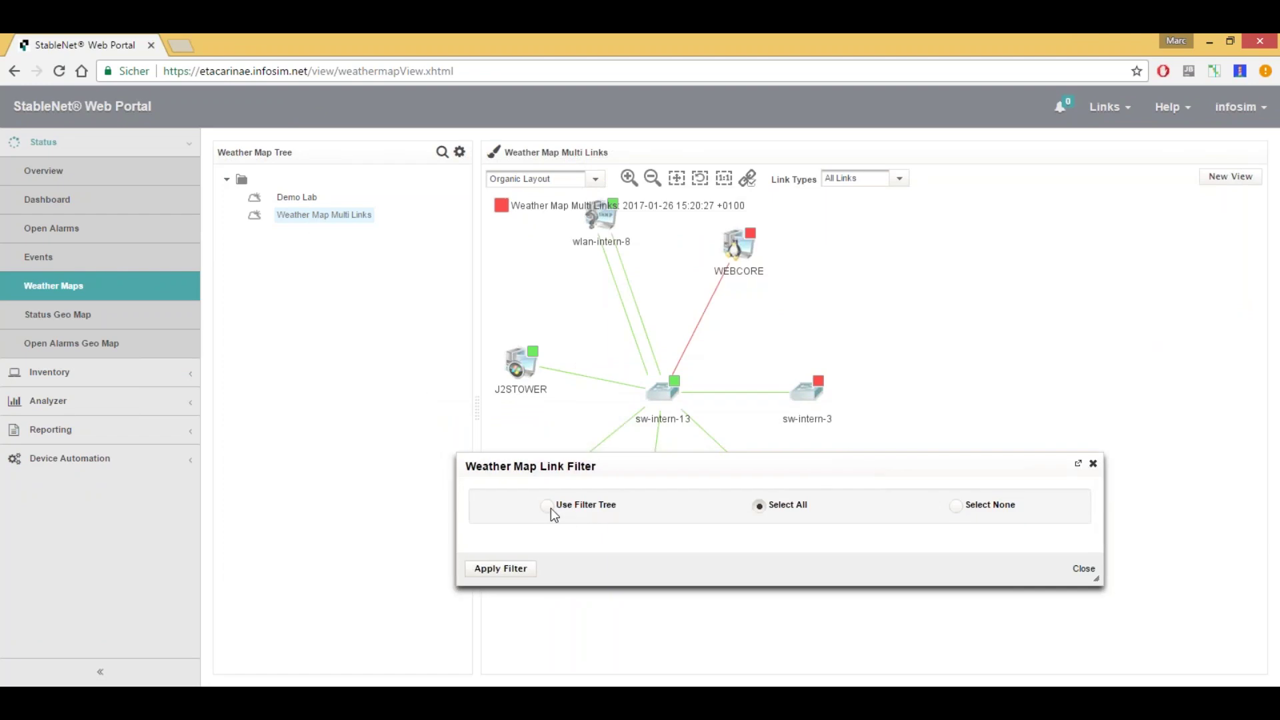
pyautogui.moveTo(645, 458); pyautogui.dragTo(674, 440)
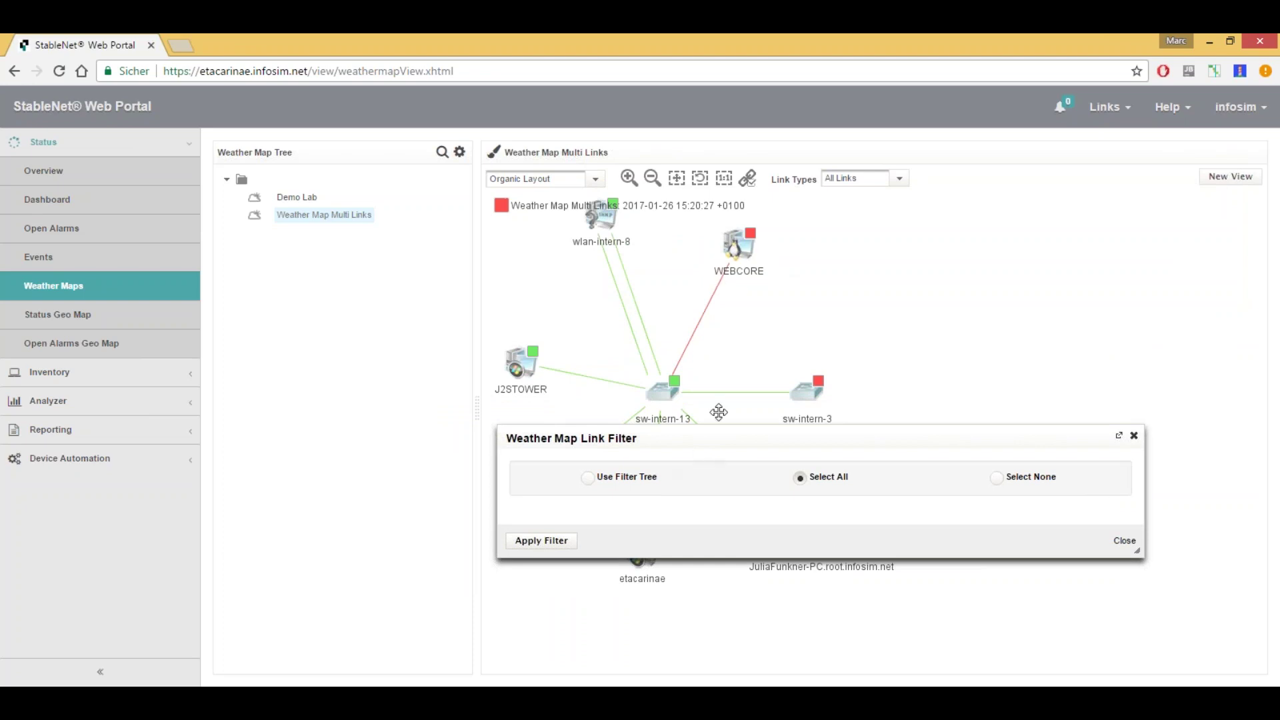
pyautogui.moveTo(718, 412); pyautogui.dragTo(825, 190)
pyautogui.click(708, 255)
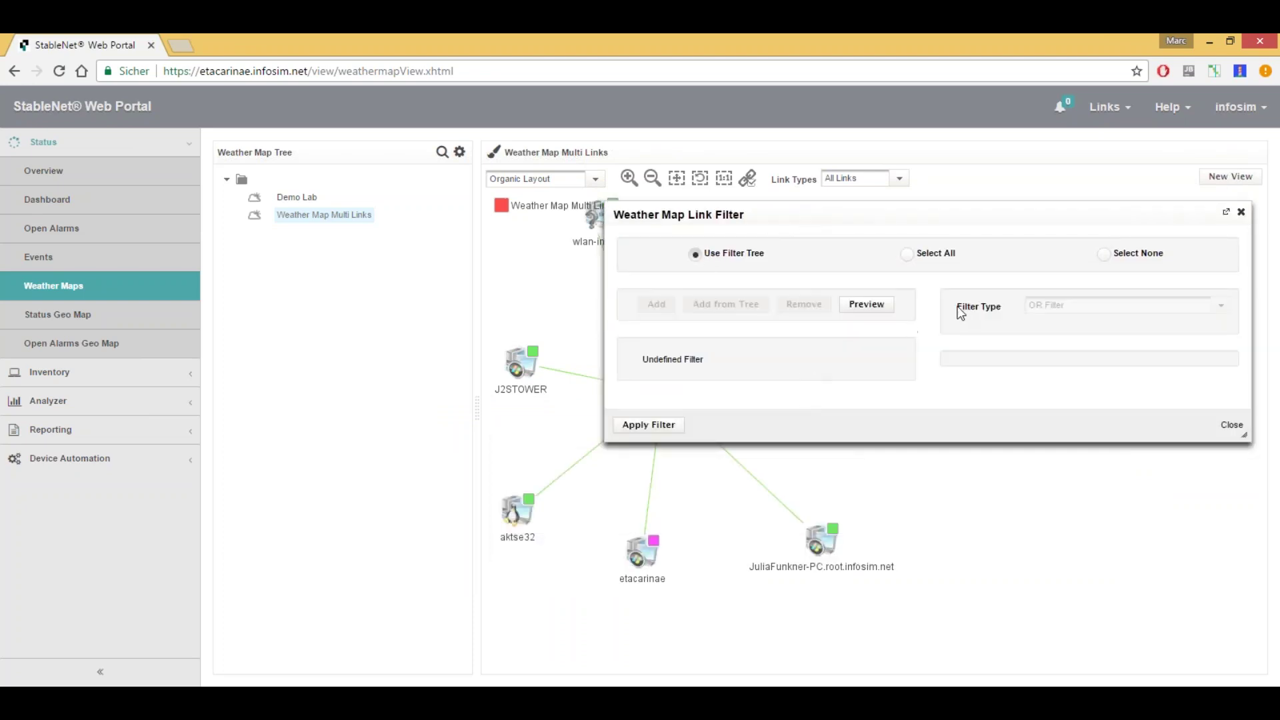
pyautogui.moveTo(831, 218); pyautogui.dragTo(692, 162)
# Make the undefined filter a Contains Value Filter with Device Name as its tag category.
pyautogui.click(545, 307)
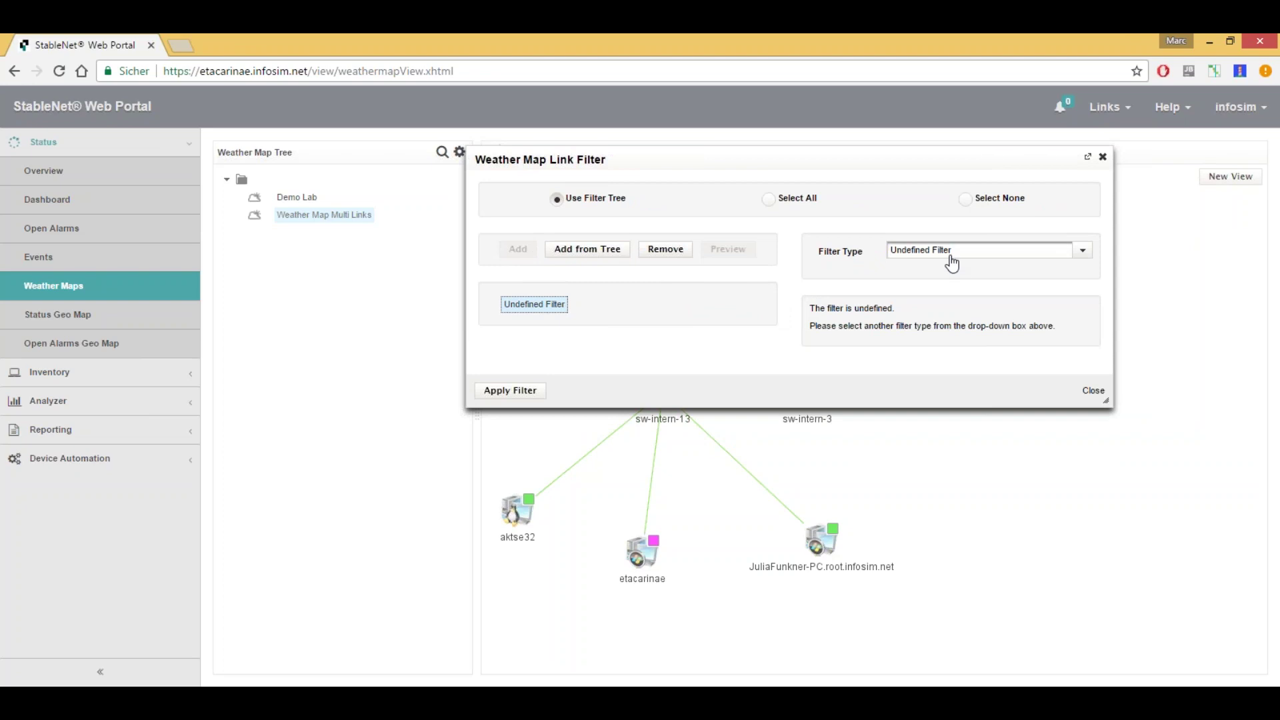
pyautogui.click(986, 260)
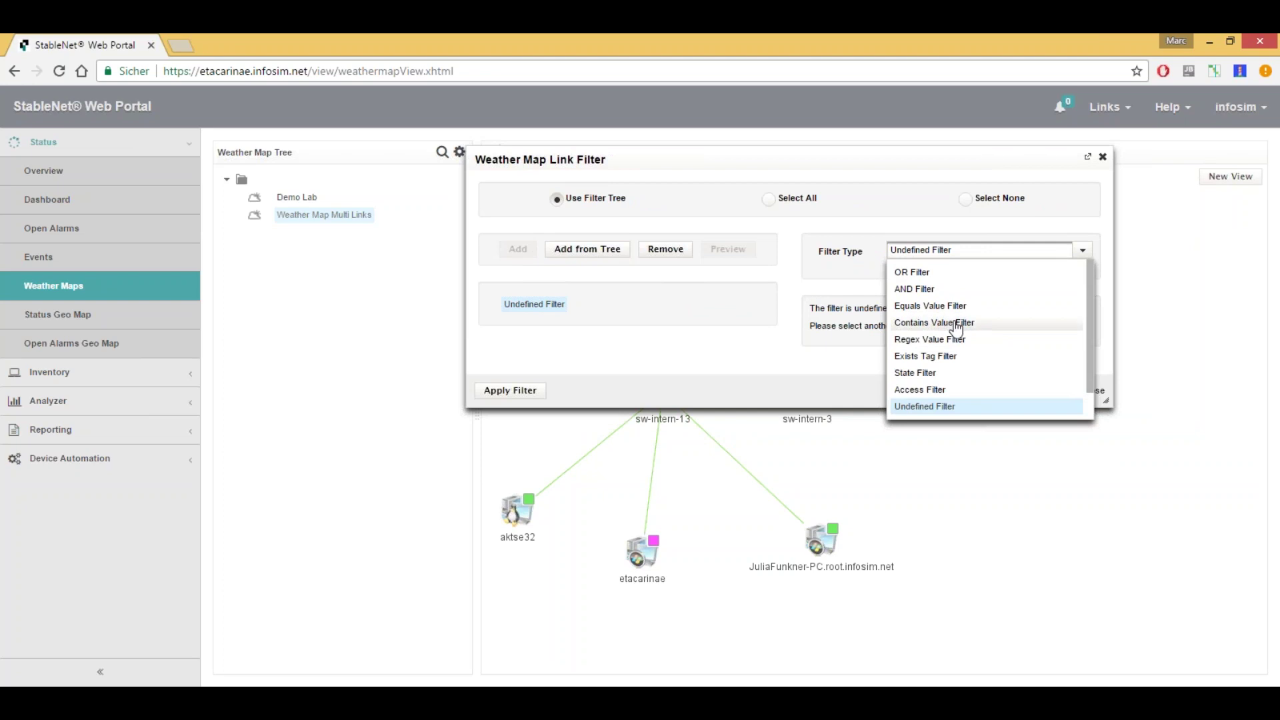
pyautogui.click(973, 325)
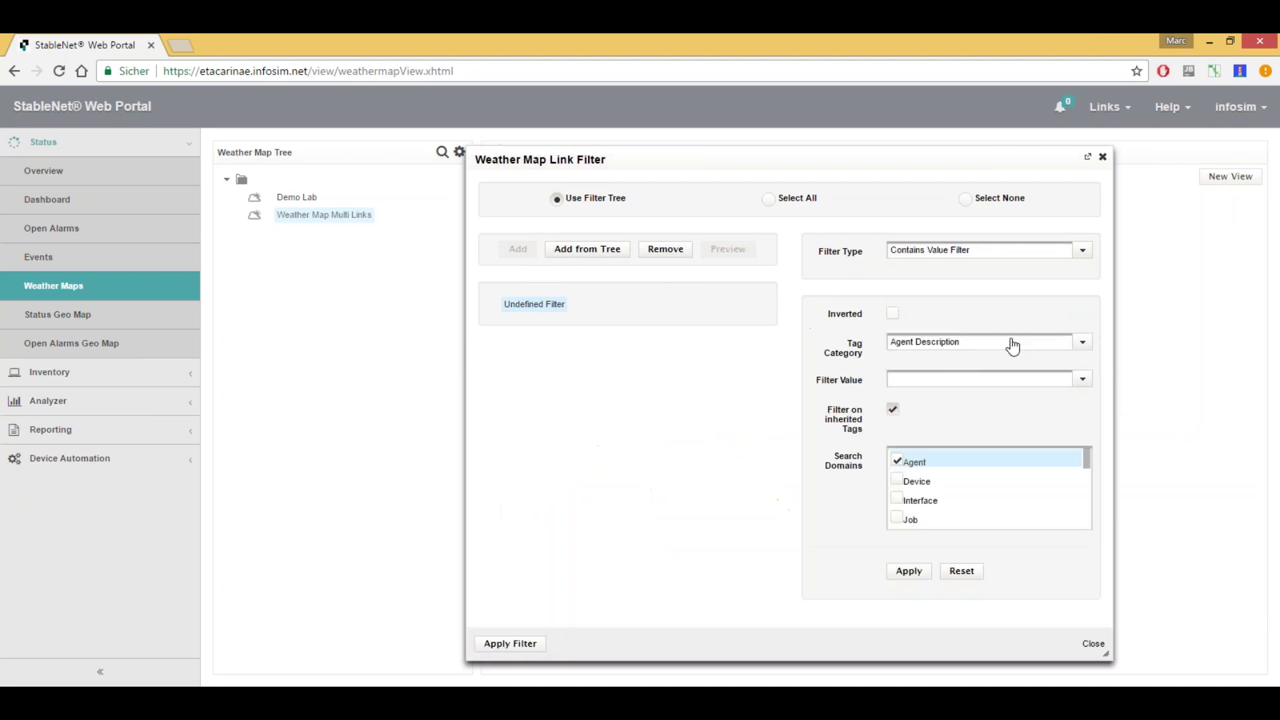
pyautogui.click(1084, 342)
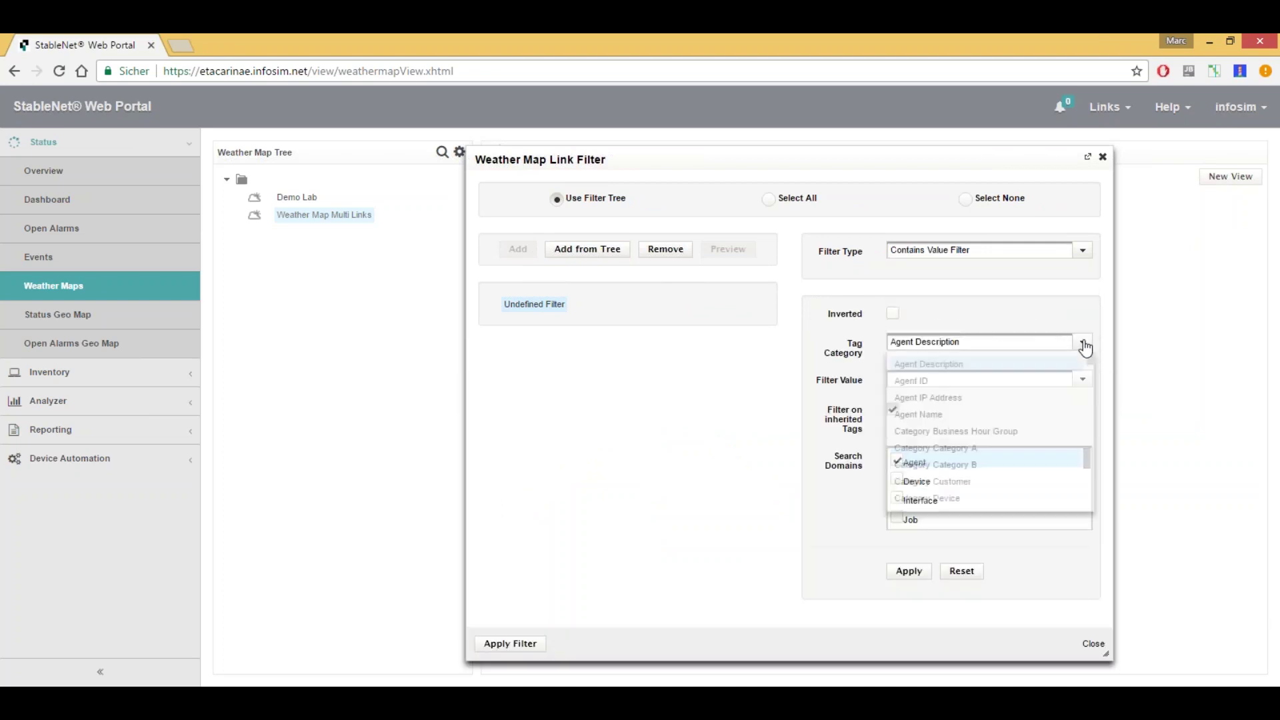
pyautogui.scroll(-5, 1013, 420)
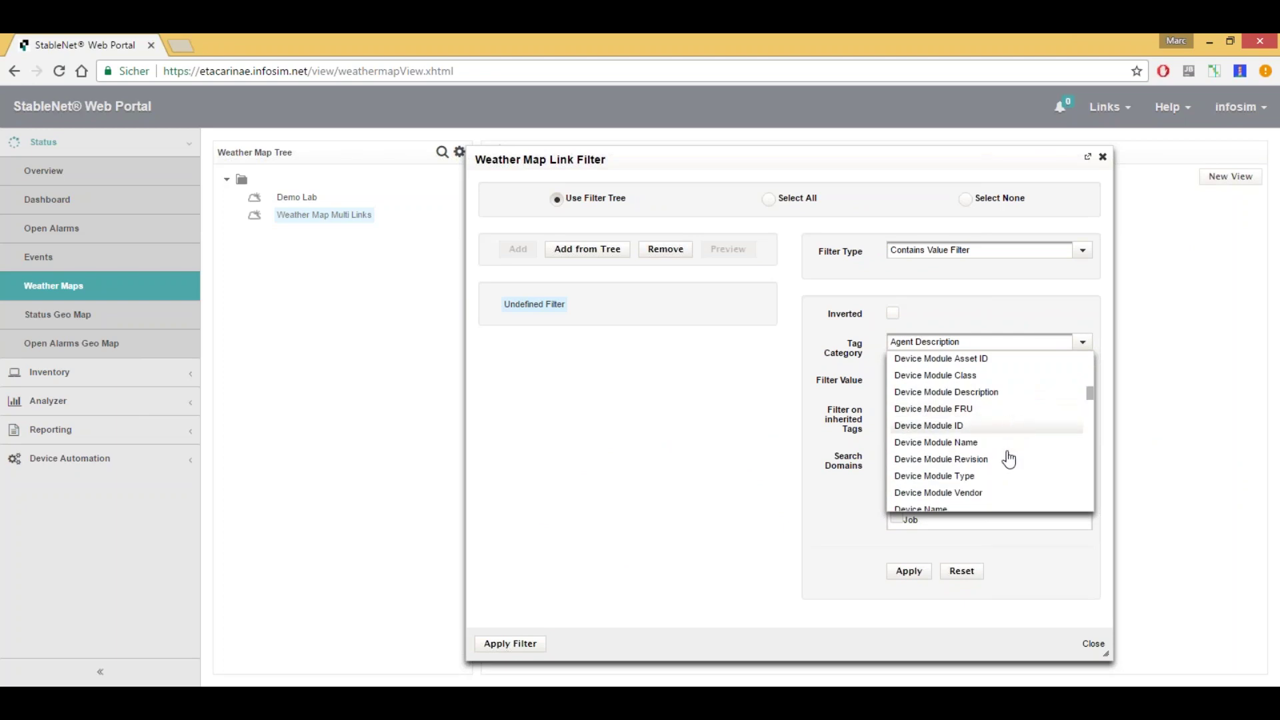
pyautogui.scroll(-3, 1003, 456)
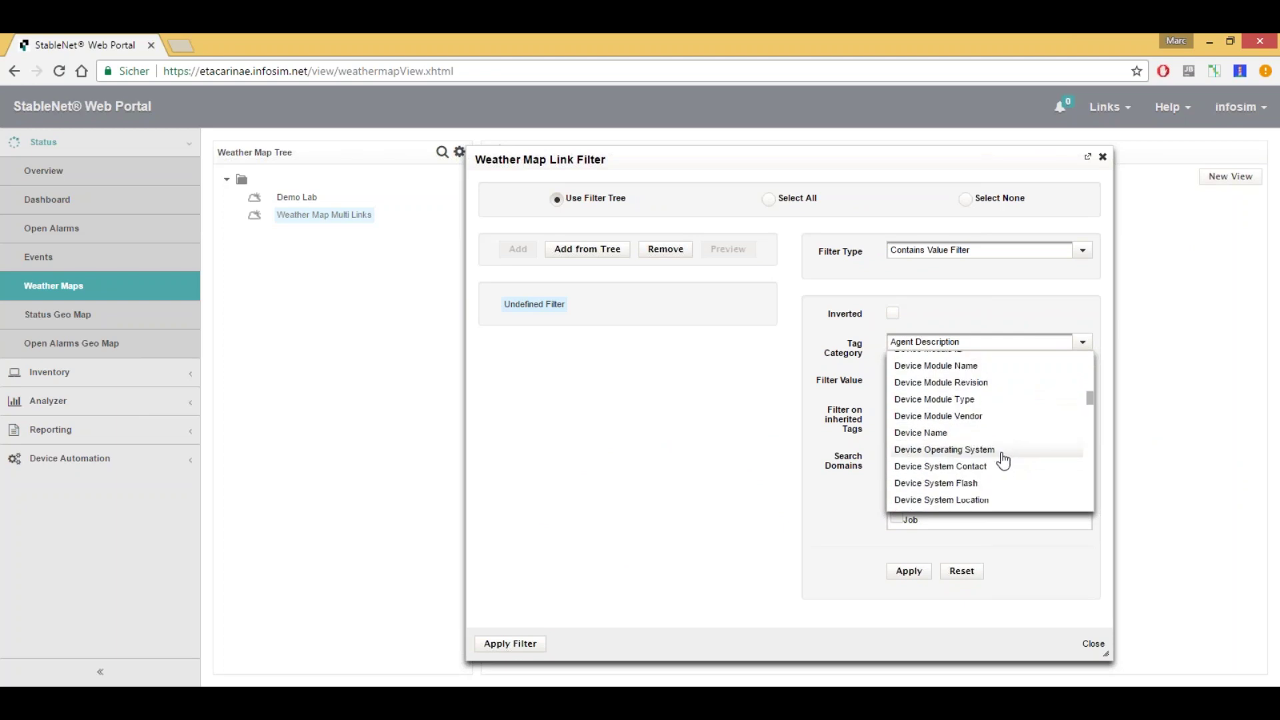
pyautogui.click(971, 430)
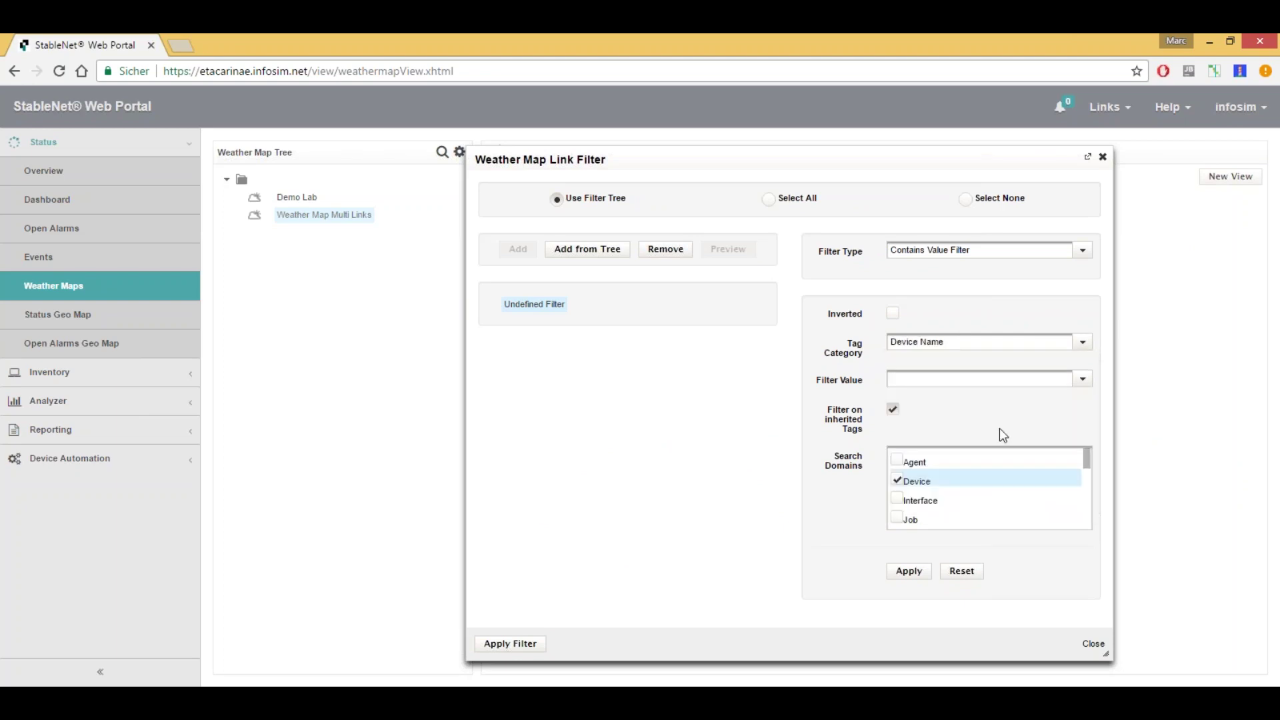
# Set the Device Name filter's value to WEB and apply the filter to the weather map links.
pyautogui.click(942, 380)
pyautogui.write('WEB')
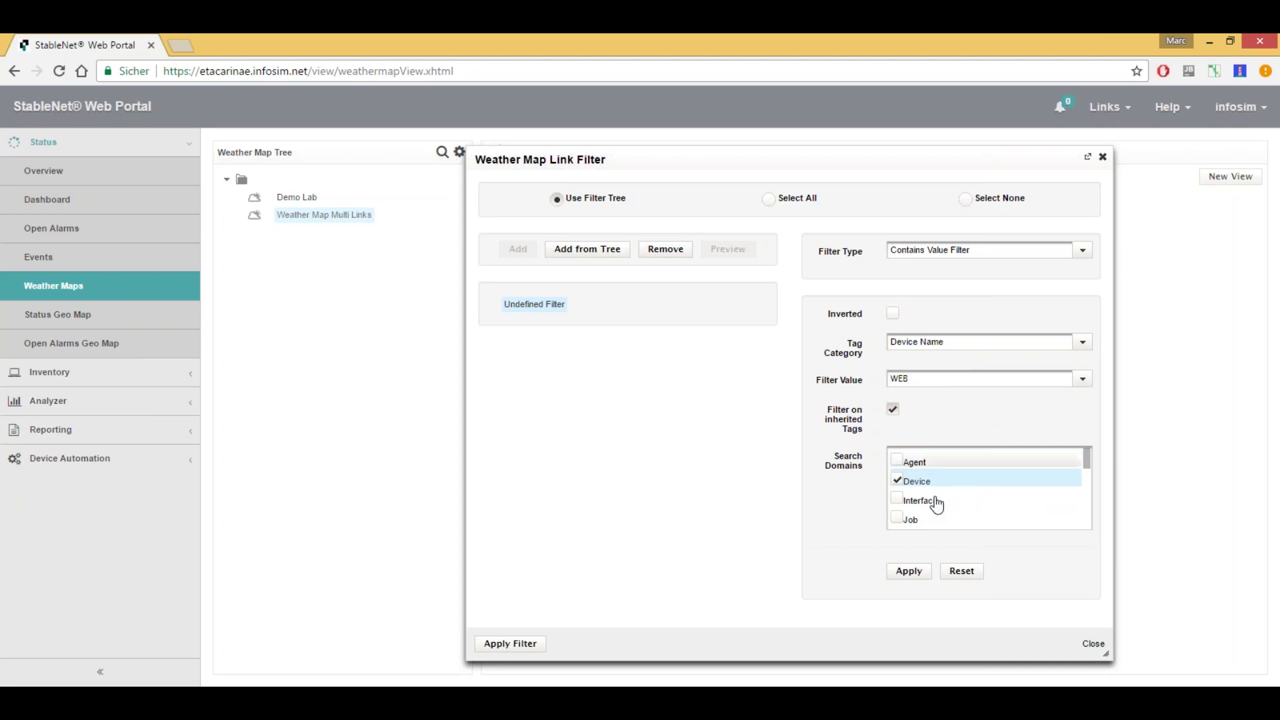
pyautogui.click(911, 577)
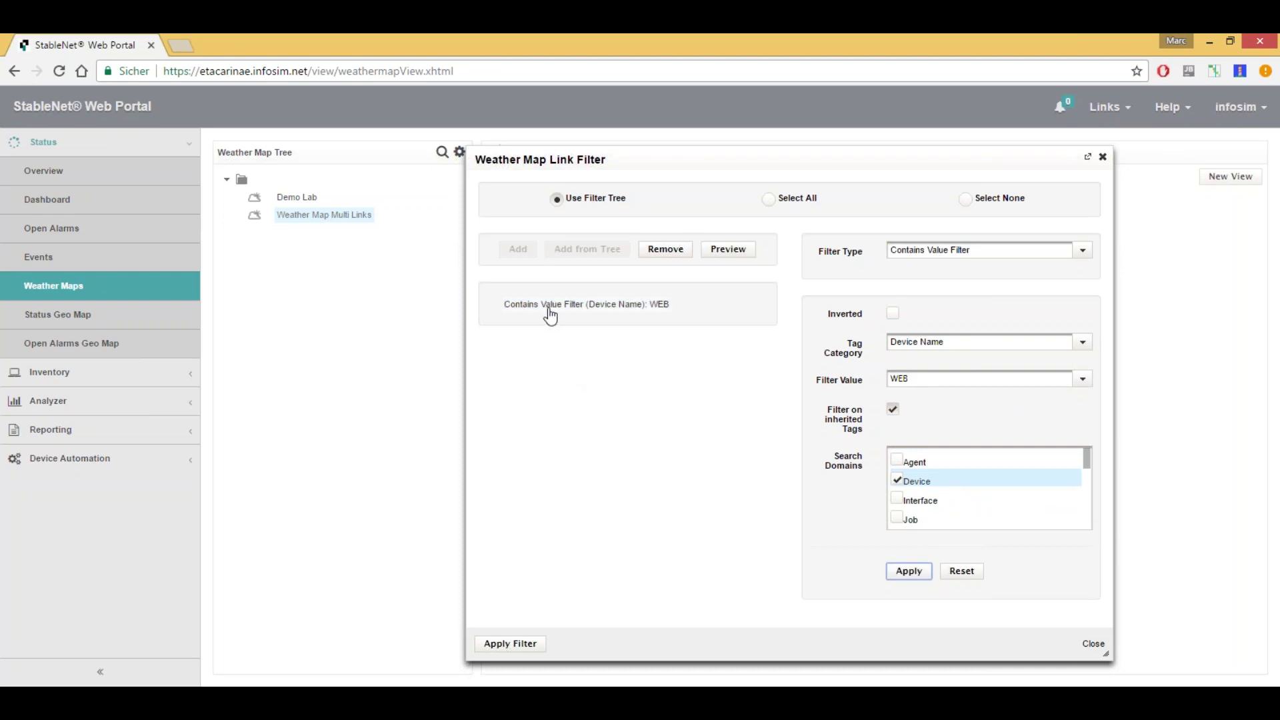
pyautogui.click(608, 314)
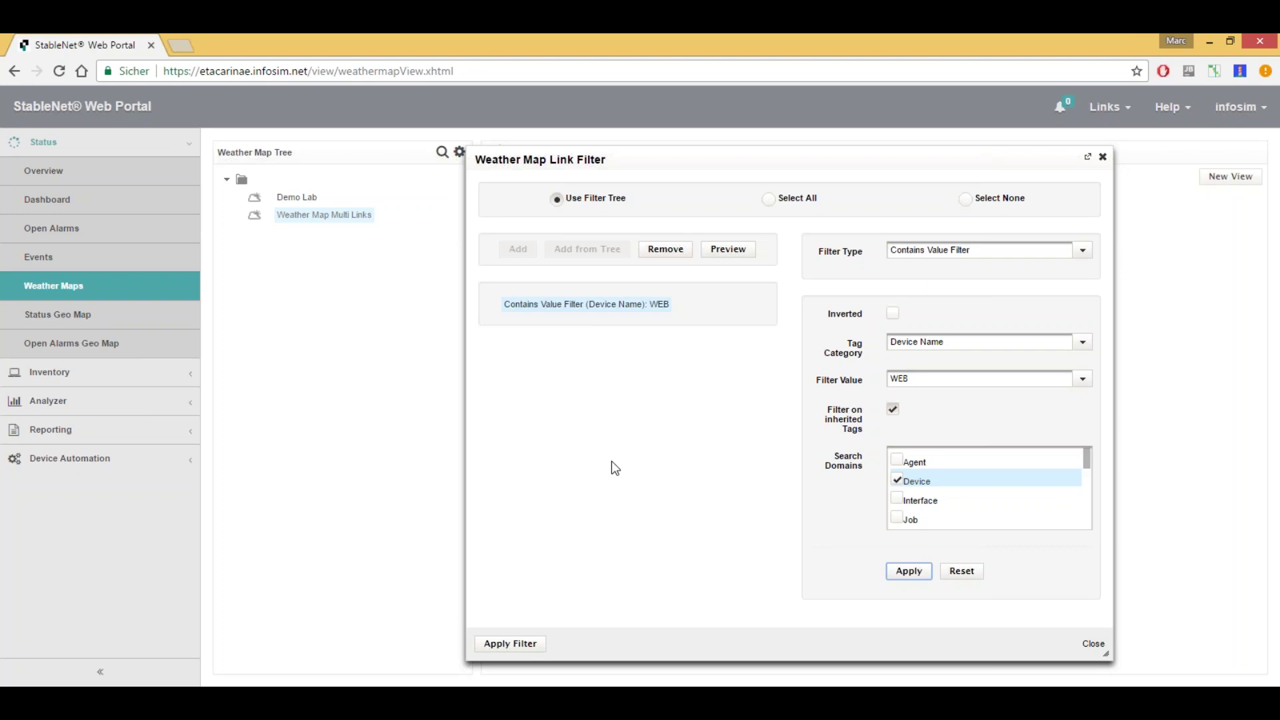
pyautogui.click(519, 644)
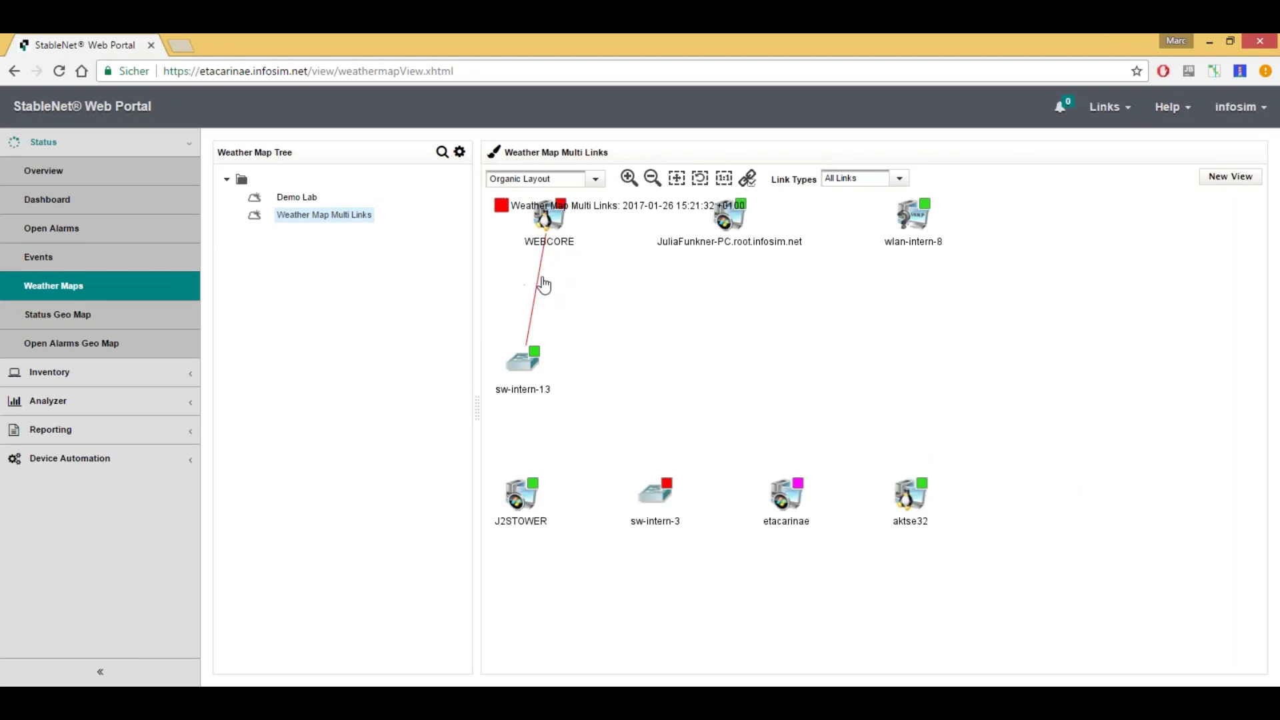
# Try Link VLAN as the tag category of the WEB link filter and close the filter settings without applying.
pyautogui.click(747, 178)
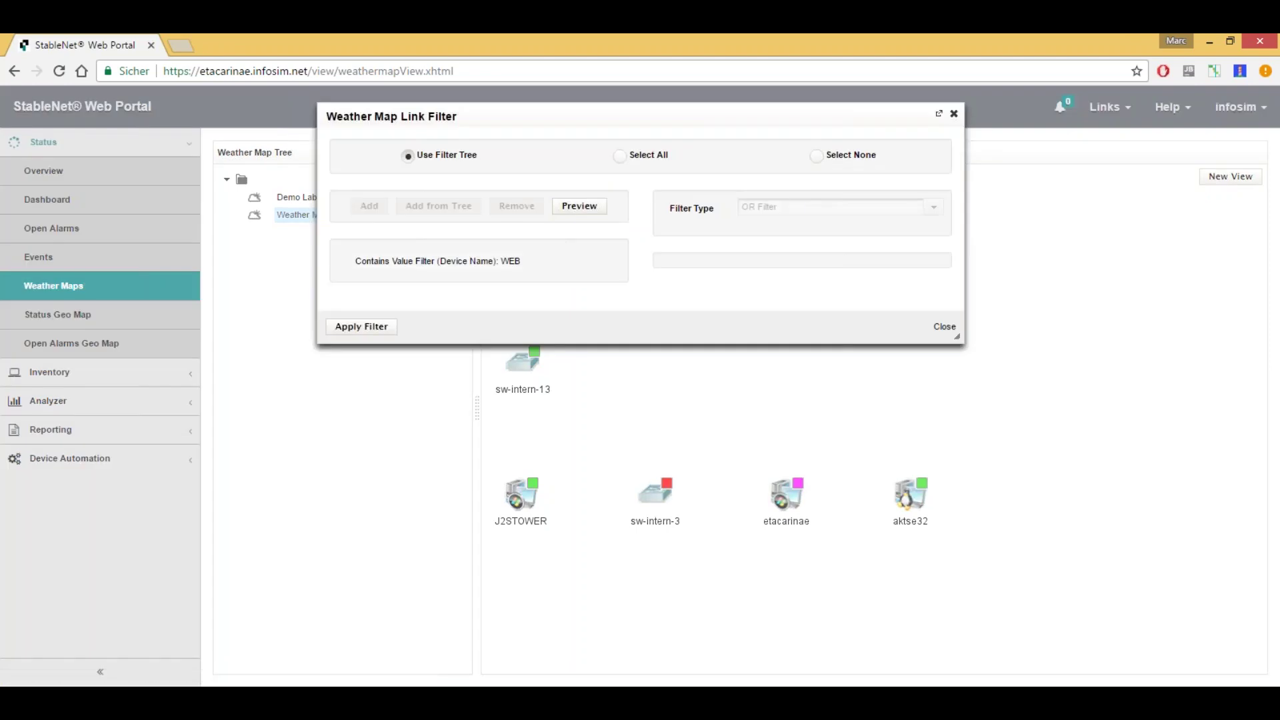
pyautogui.click(506, 263)
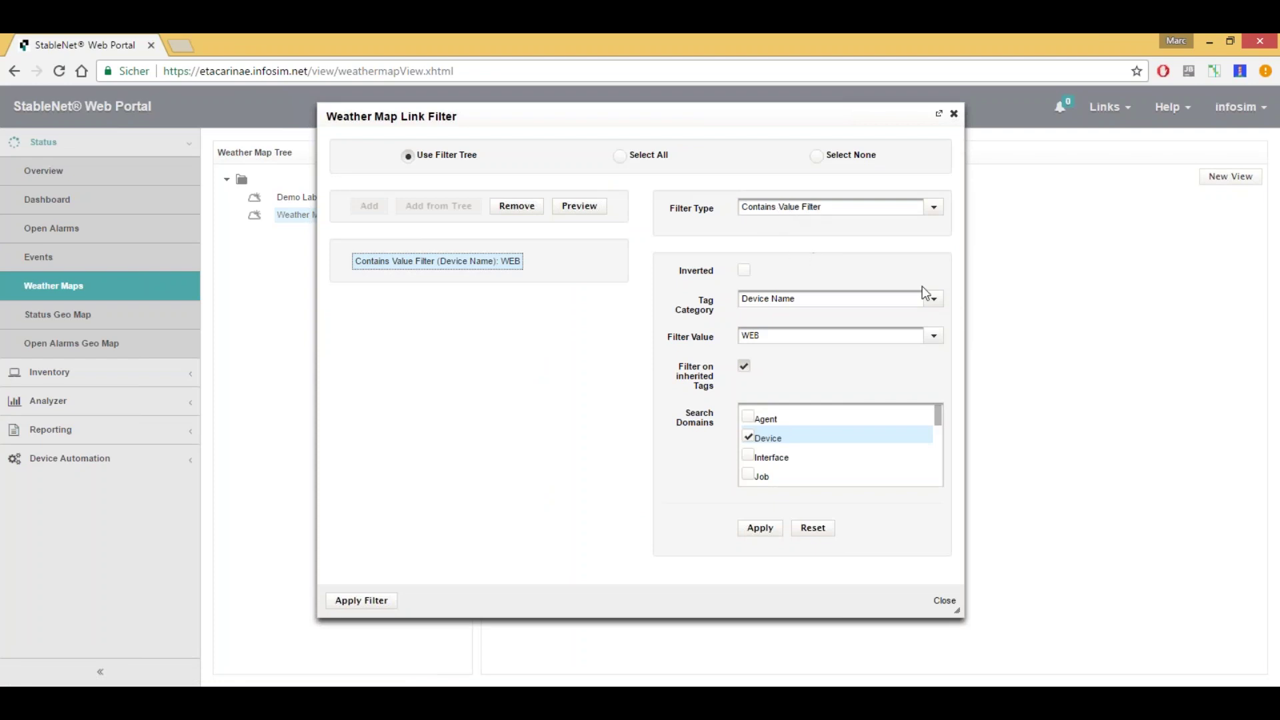
pyautogui.click(934, 300)
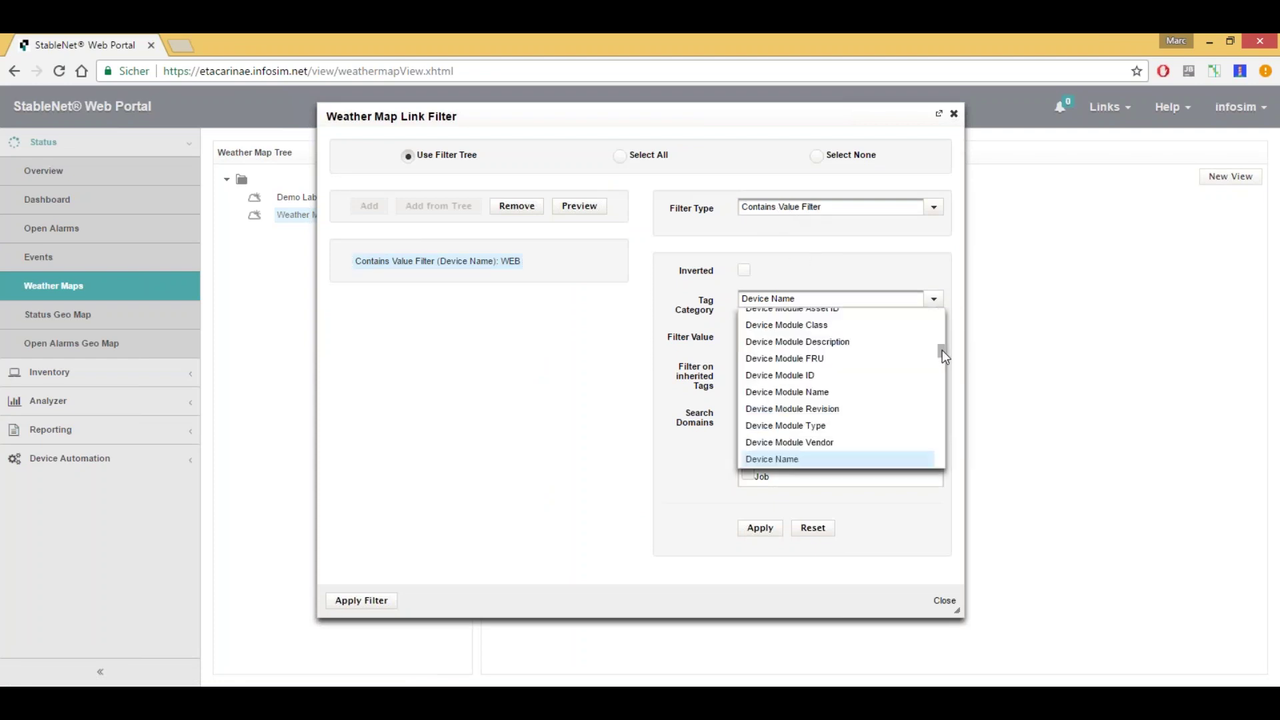
pyautogui.moveTo(942, 350); pyautogui.dragTo(940, 376)
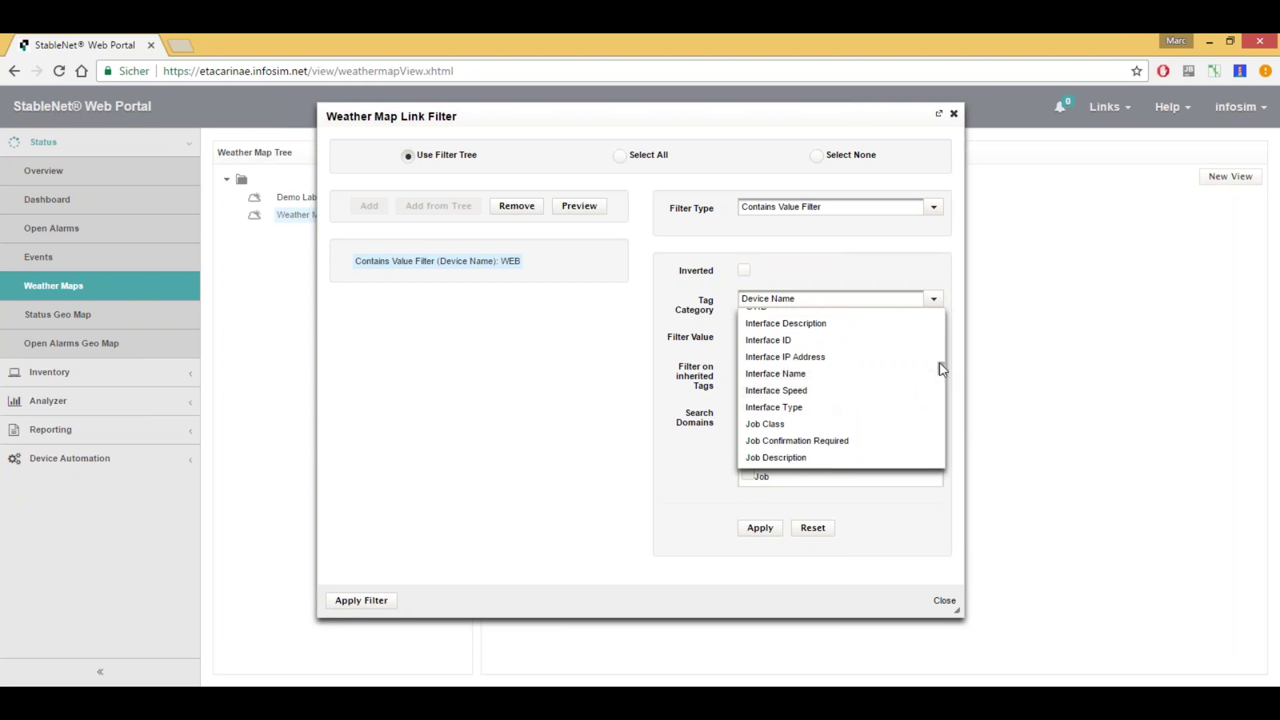
pyautogui.moveTo(939, 365); pyautogui.dragTo(938, 396)
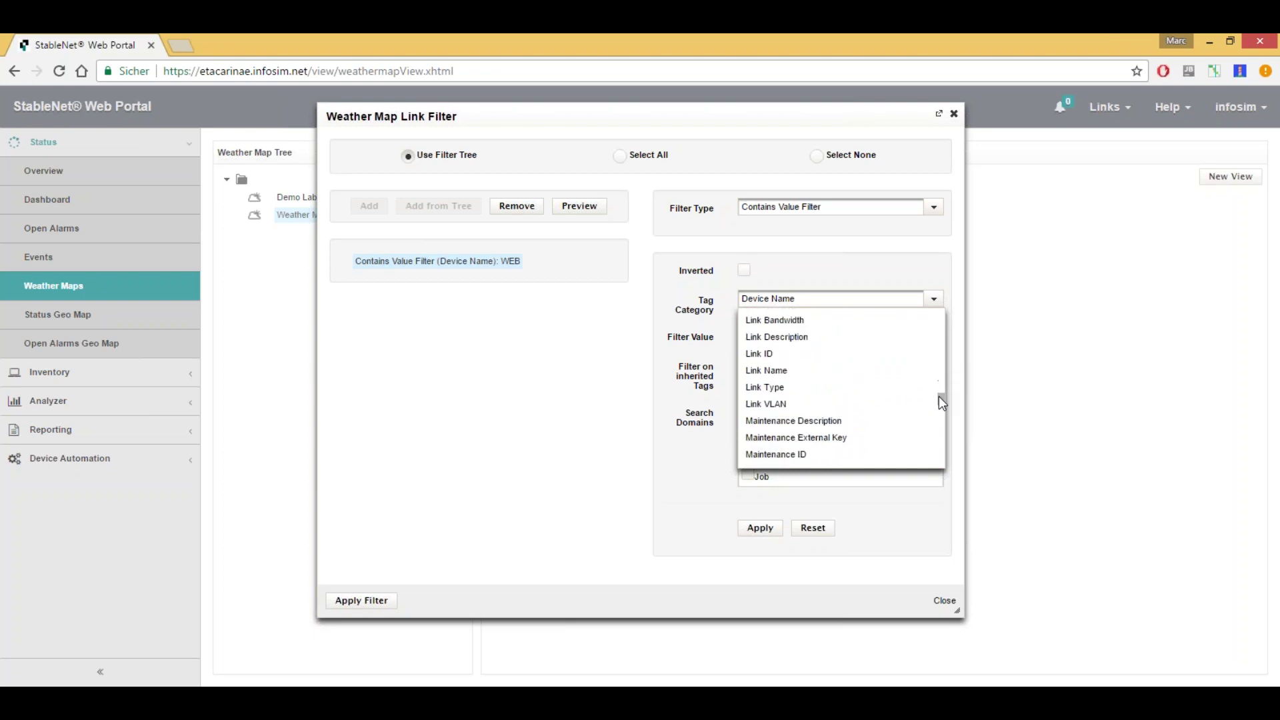
pyautogui.click(766, 404)
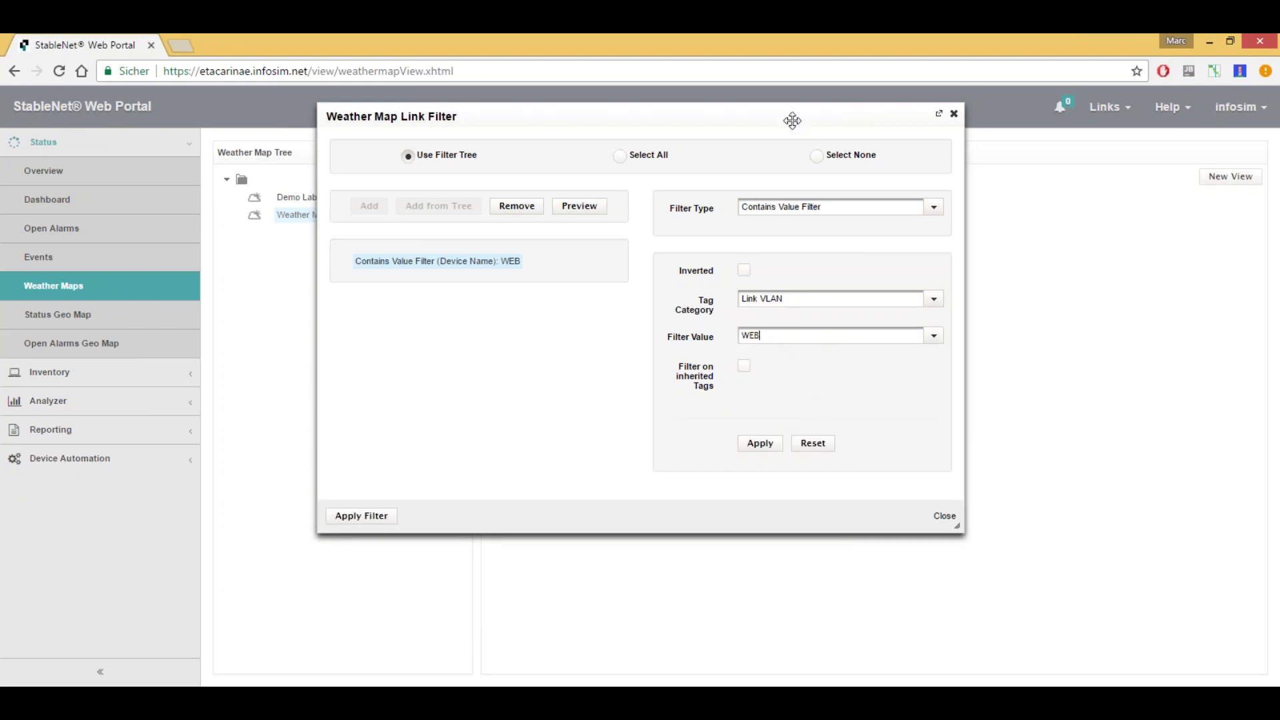
pyautogui.moveTo(800, 124); pyautogui.dragTo(1032, 219)
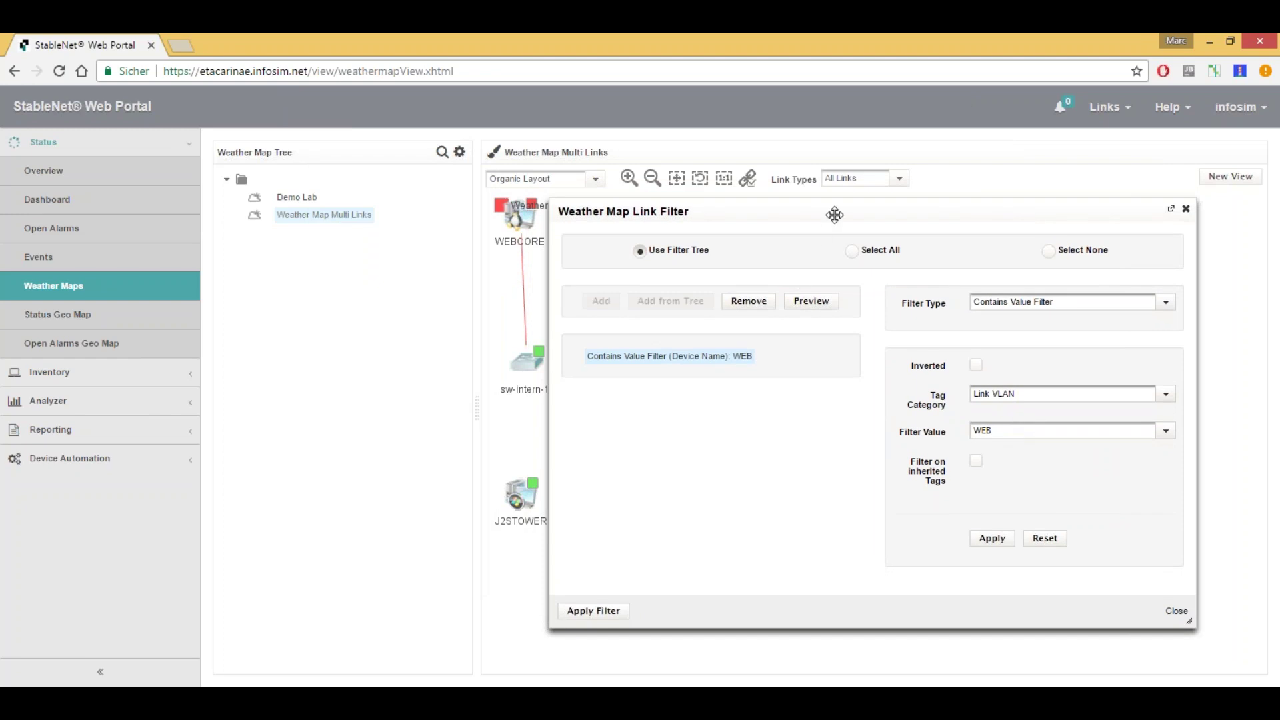
pyautogui.moveTo(835, 214); pyautogui.dragTo(918, 220)
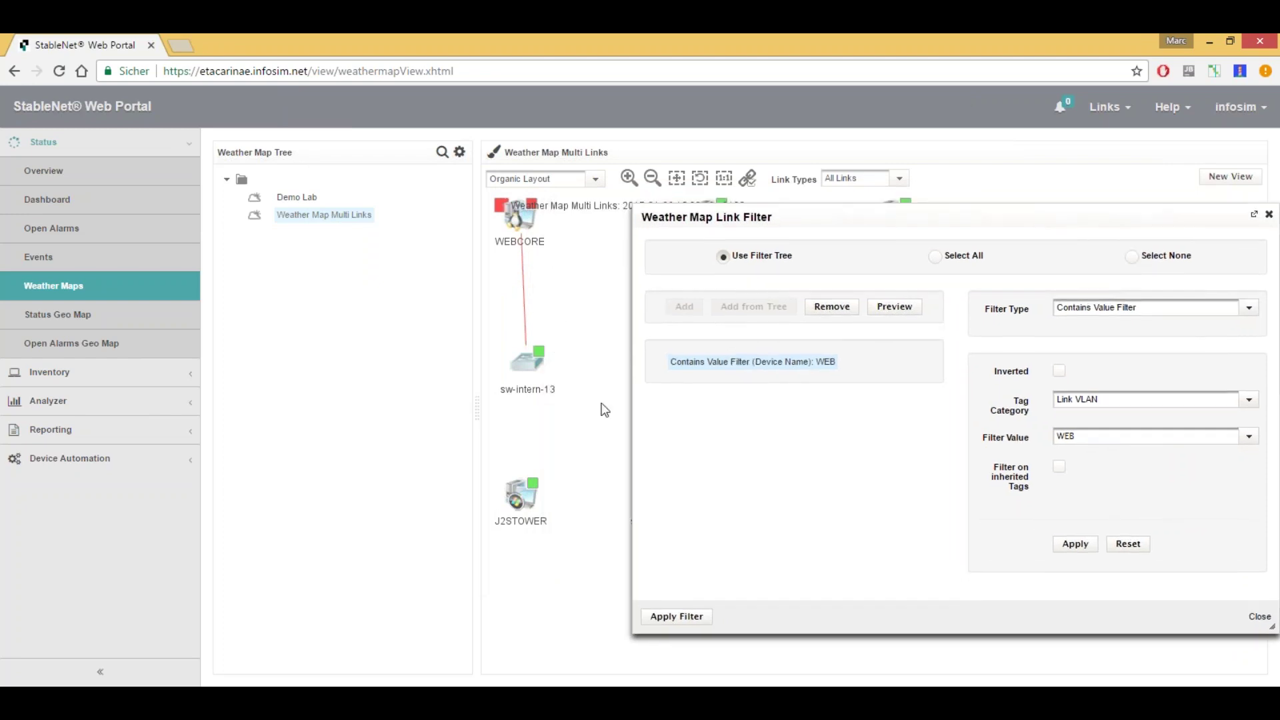
pyautogui.moveTo(953, 214); pyautogui.dragTo(760, 181)
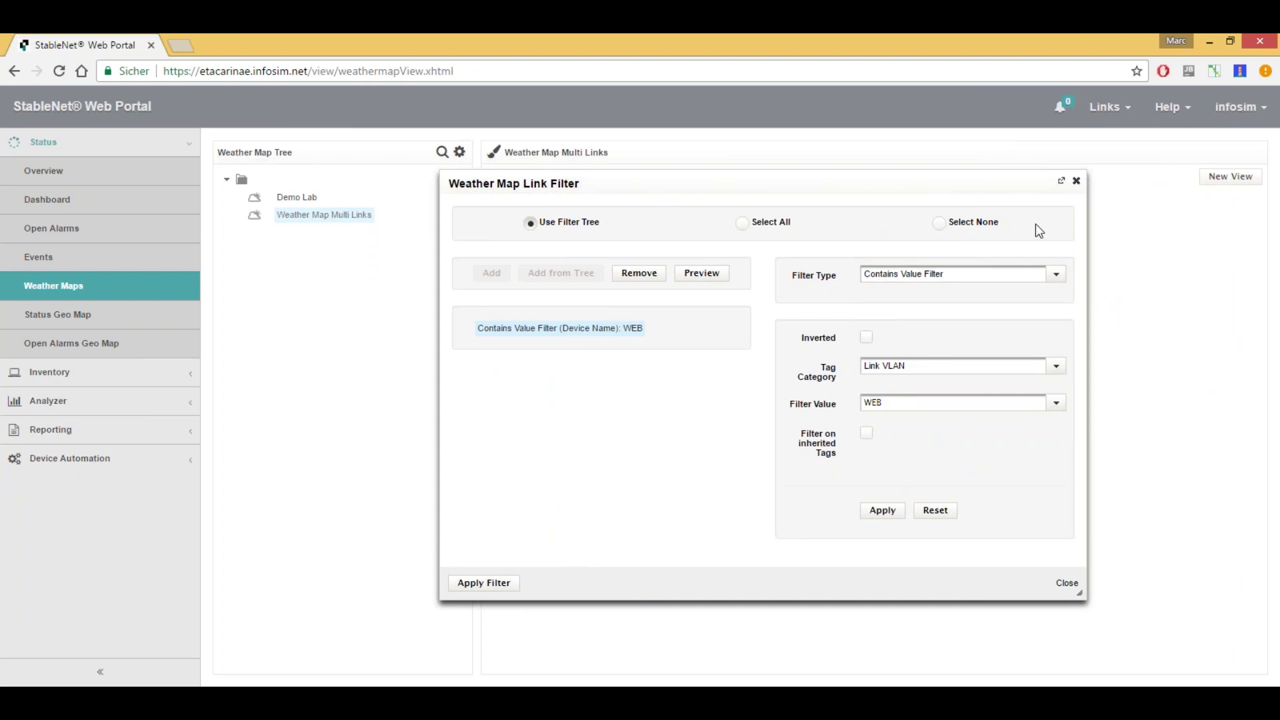
pyautogui.moveTo(994, 176); pyautogui.dragTo(957, 166)
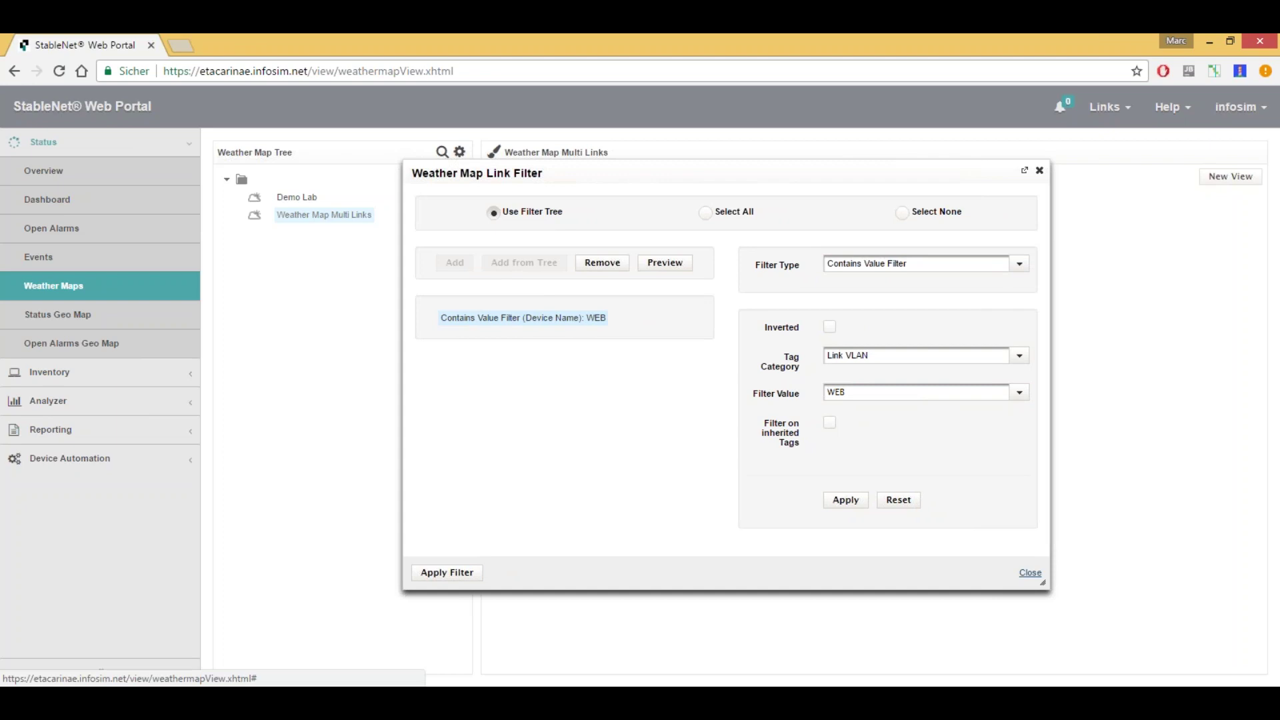
pyautogui.click(1030, 573)
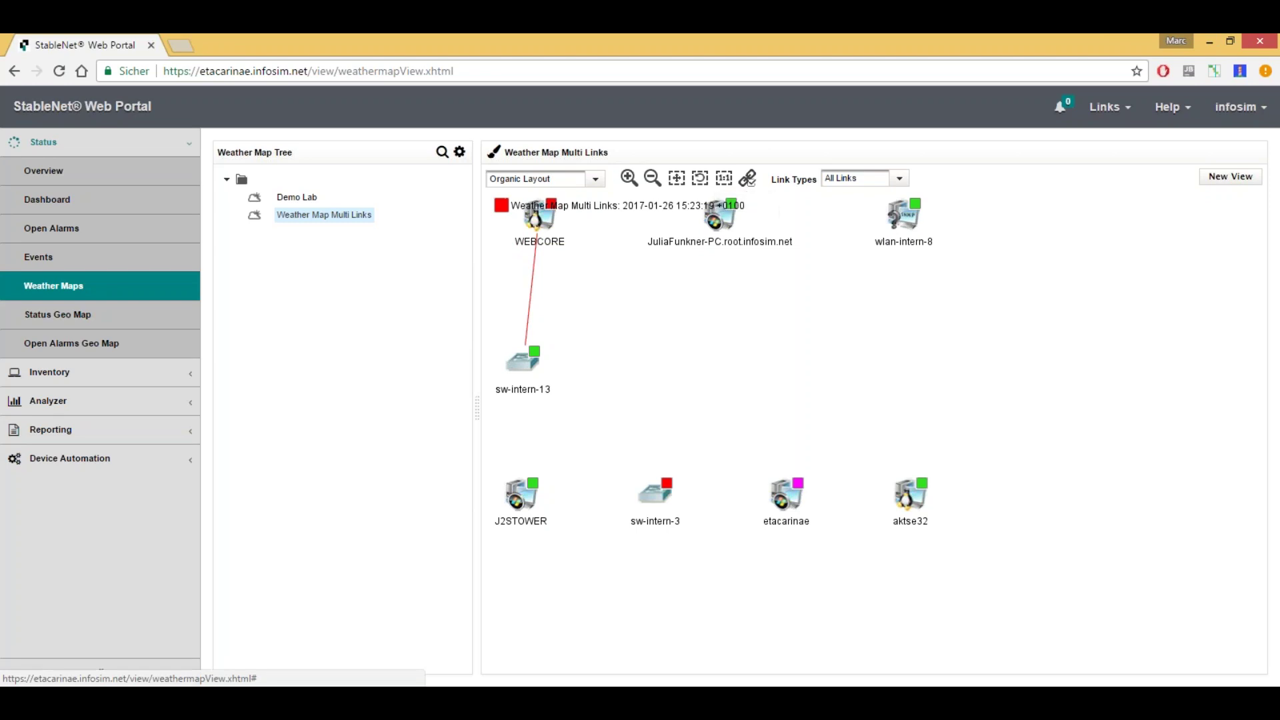
# Remove the WEB filter from the weather map link filter and apply Select All instead.
pyautogui.click(747, 178)
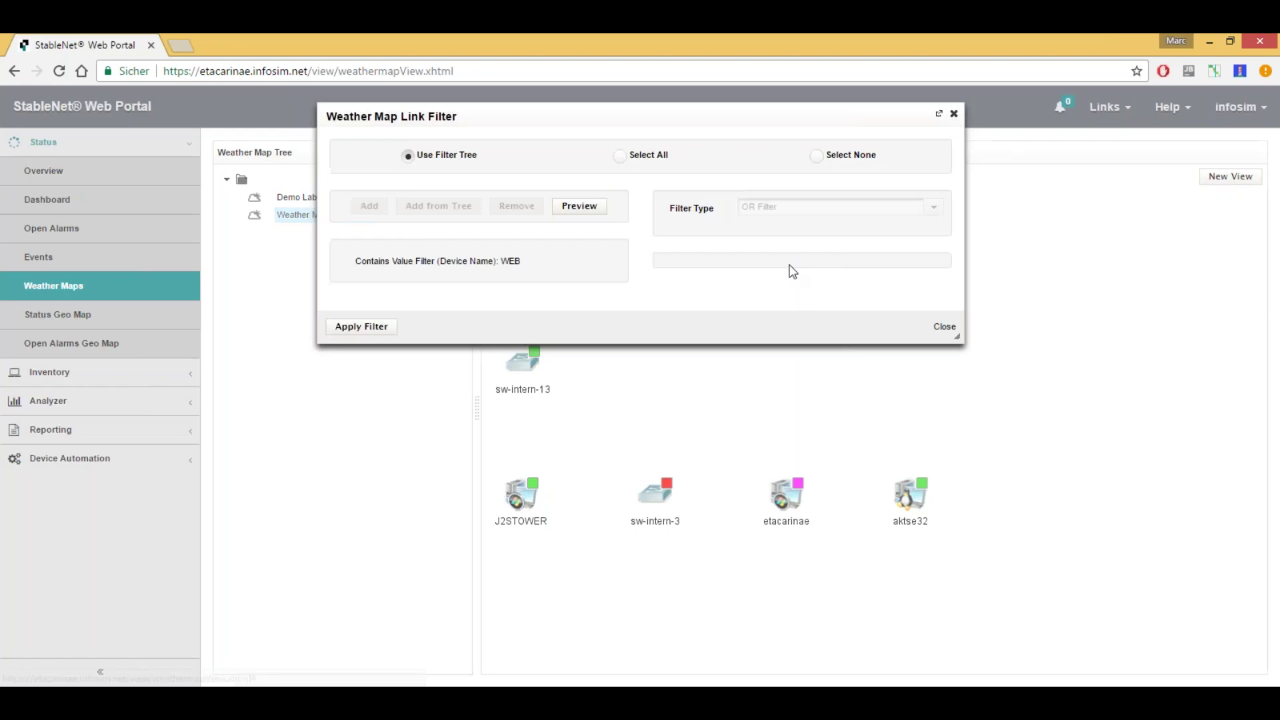
pyautogui.click(459, 261)
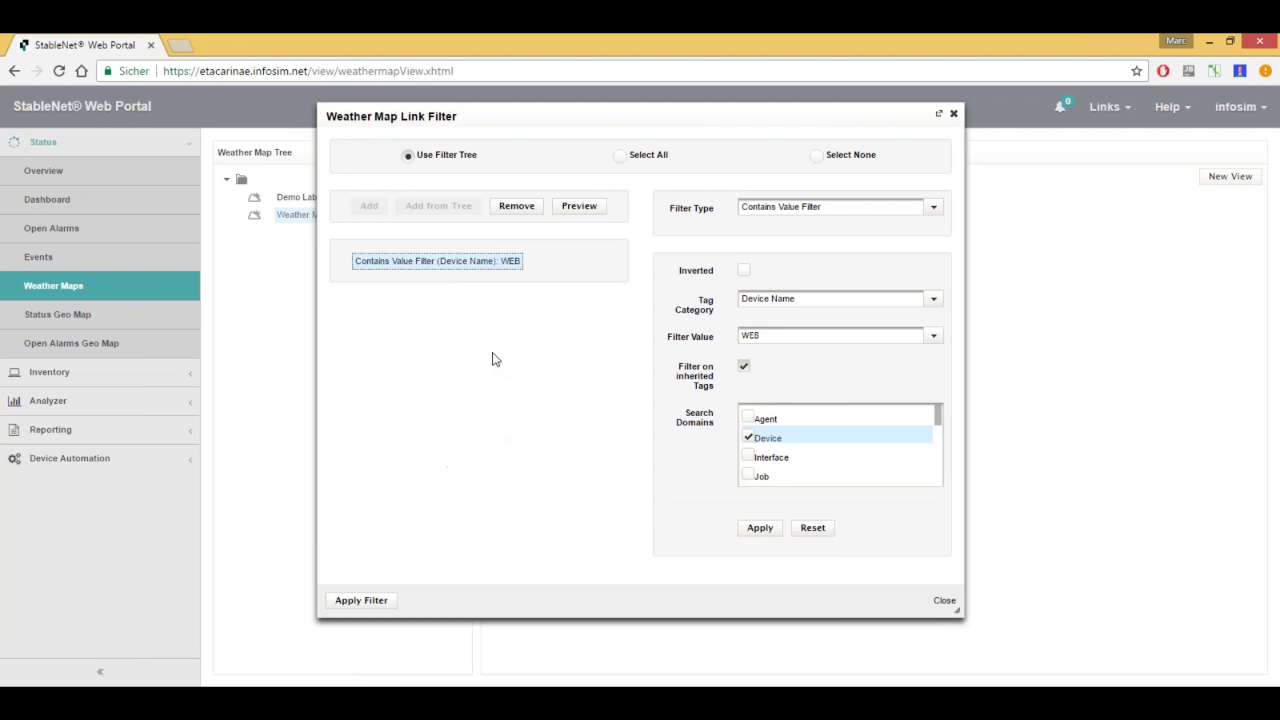
pyautogui.click(526, 207)
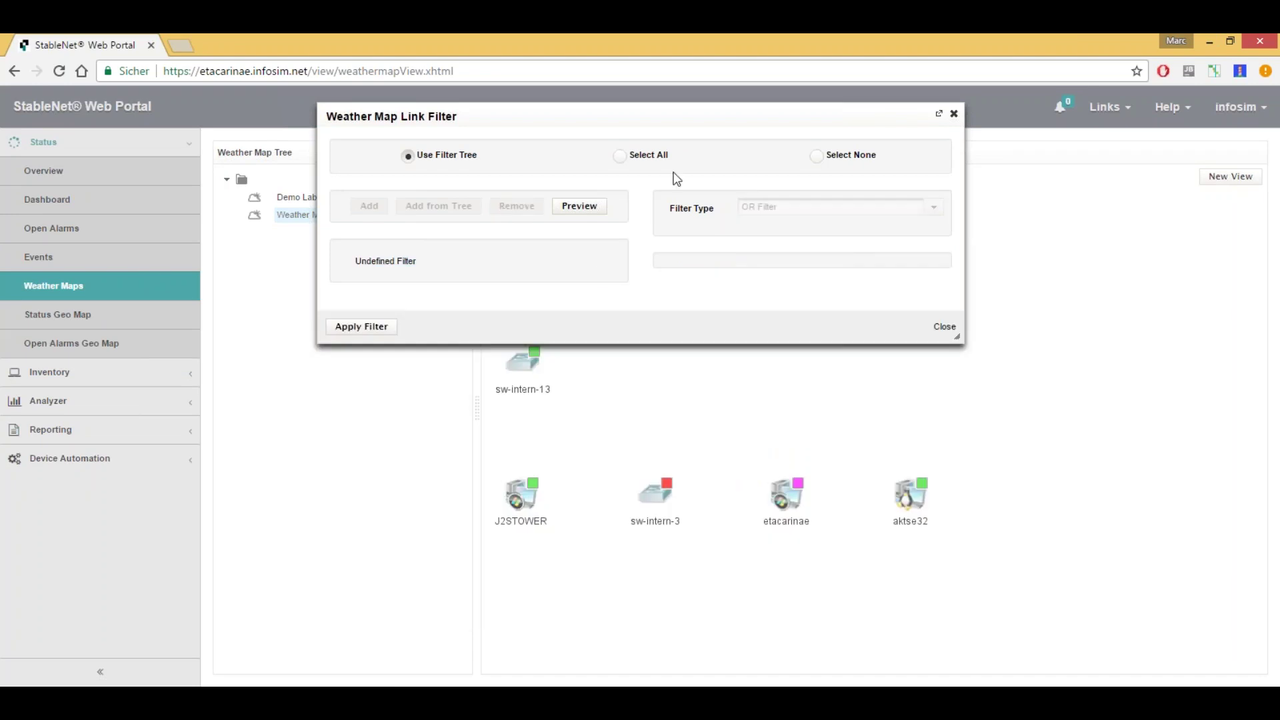
pyautogui.click(619, 156)
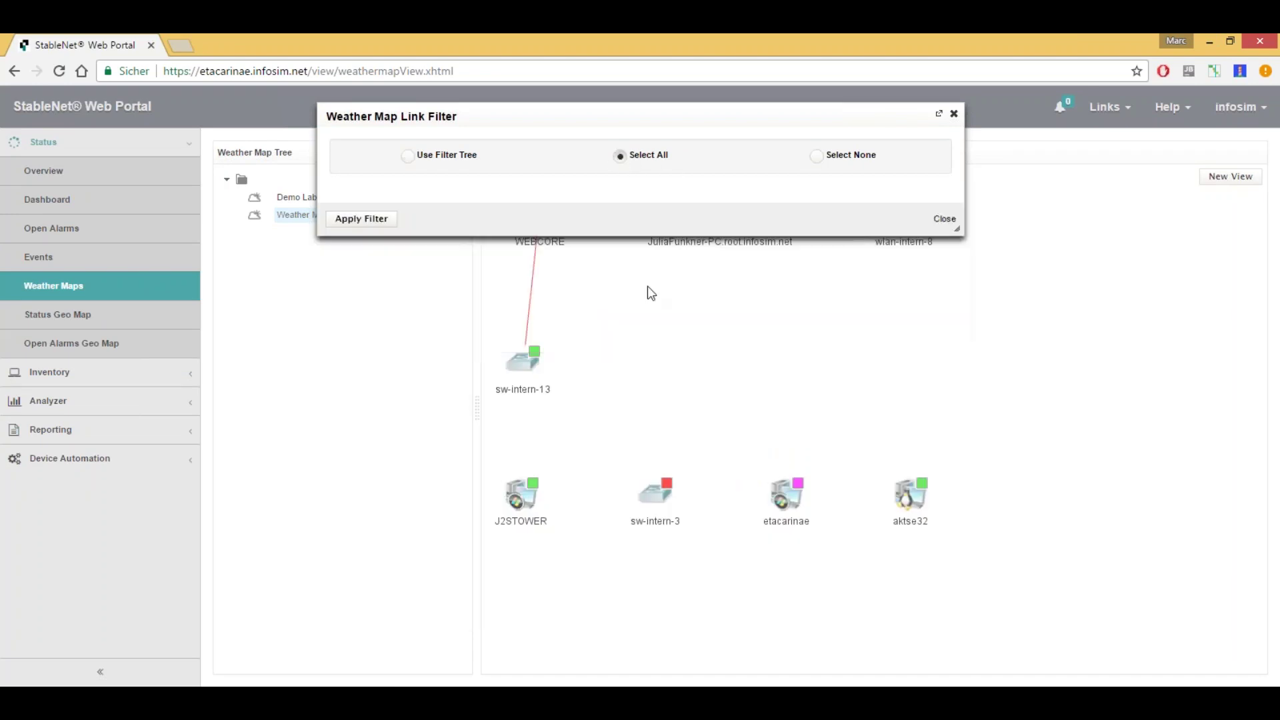
pyautogui.click(360, 218)
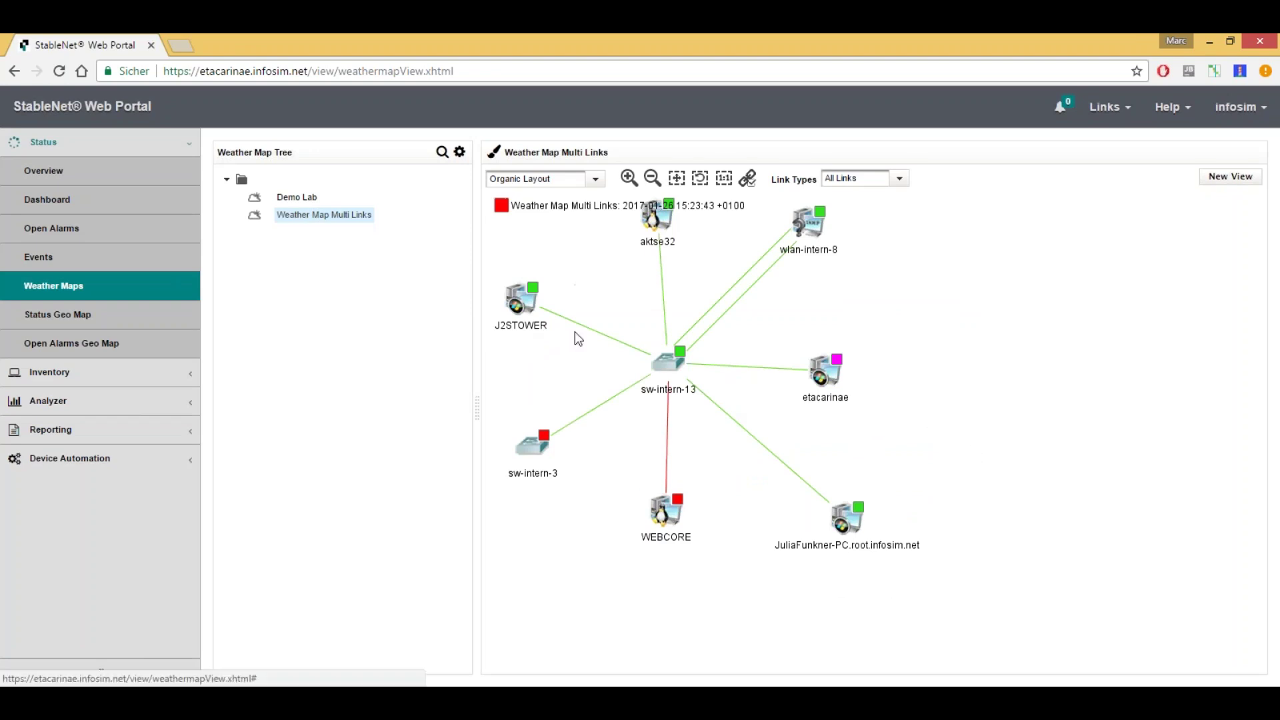
pyautogui.click(1038, 690)
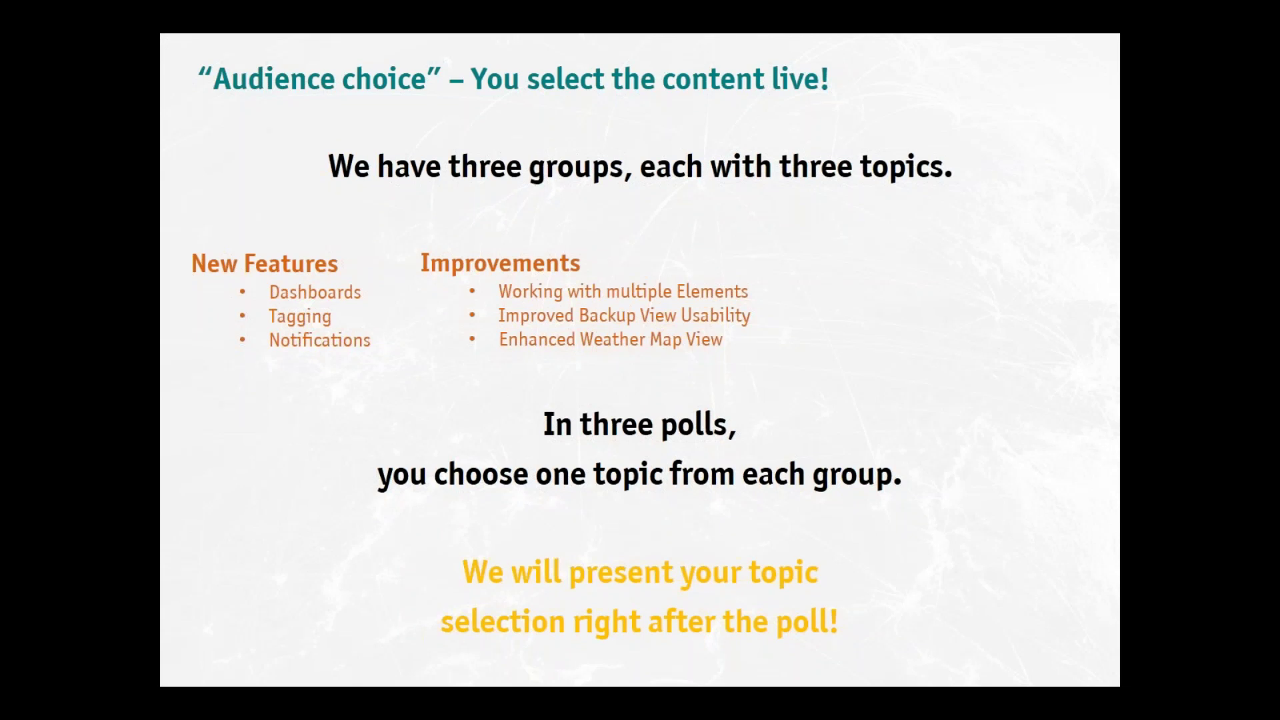
pyautogui.press('Right')
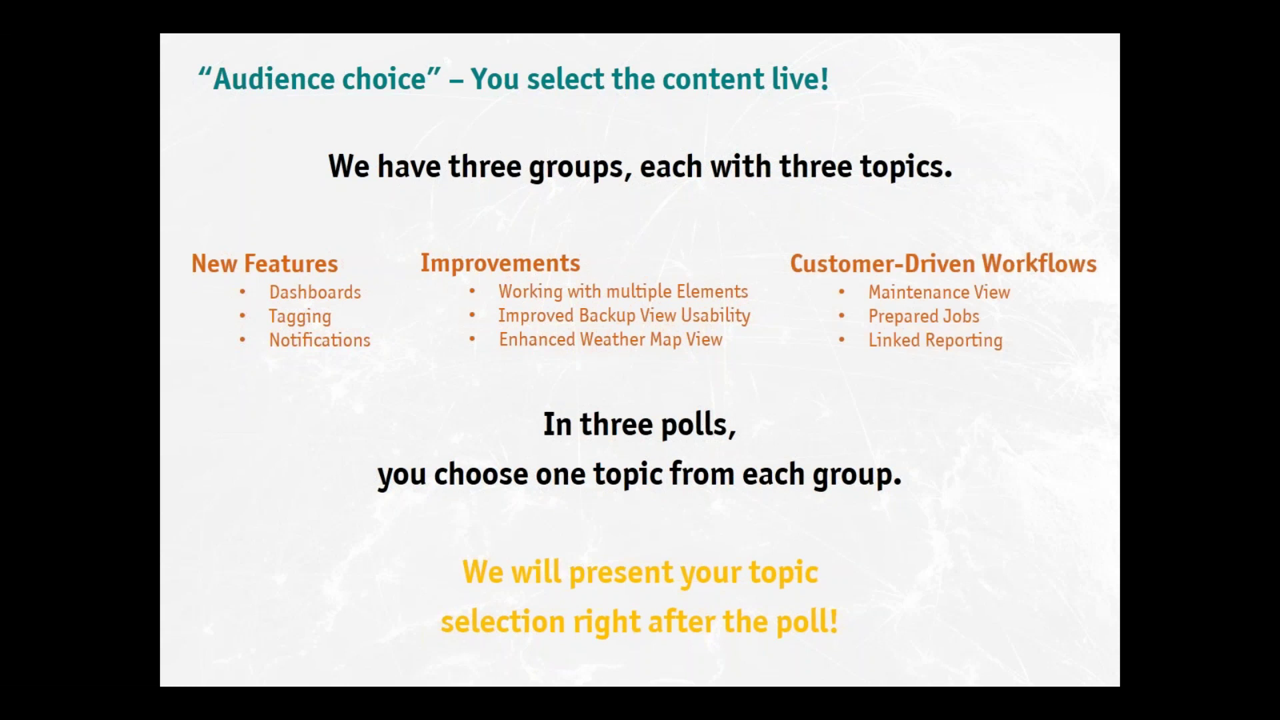
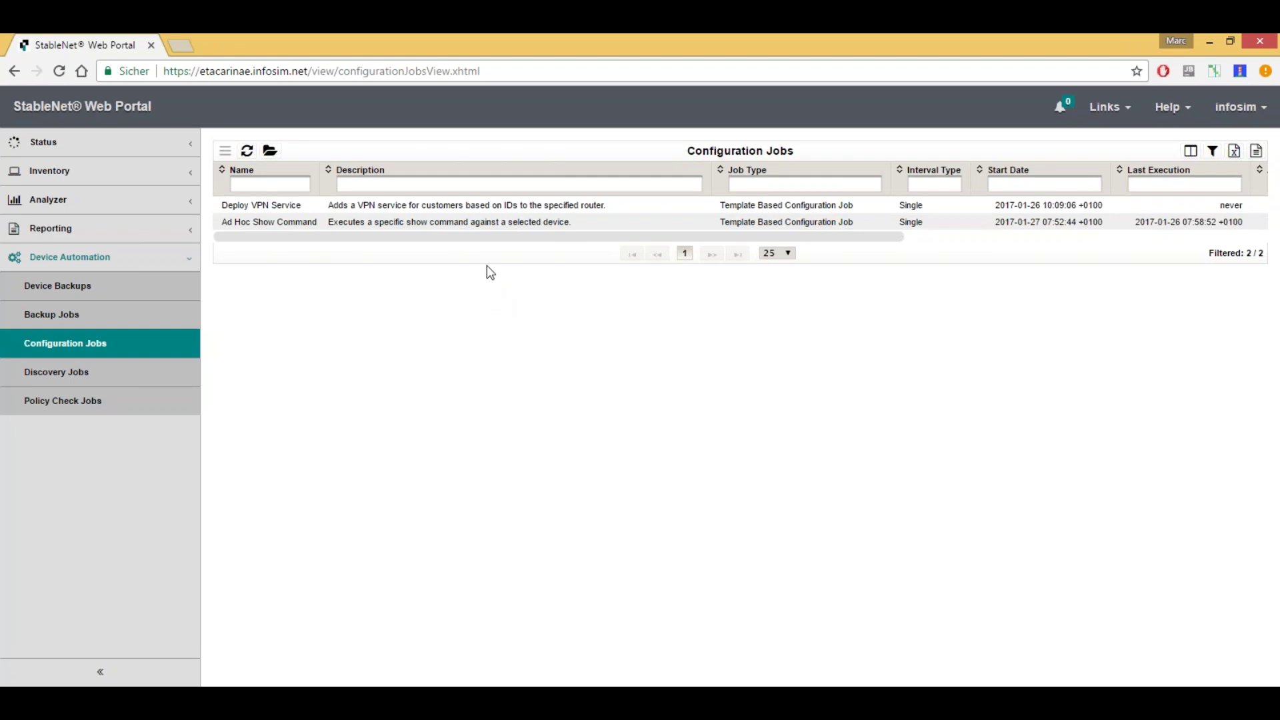
# Open the Deploy Prepared Job settings for the Ad Hoc Show Command configuration job.
pyautogui.click(472, 227)
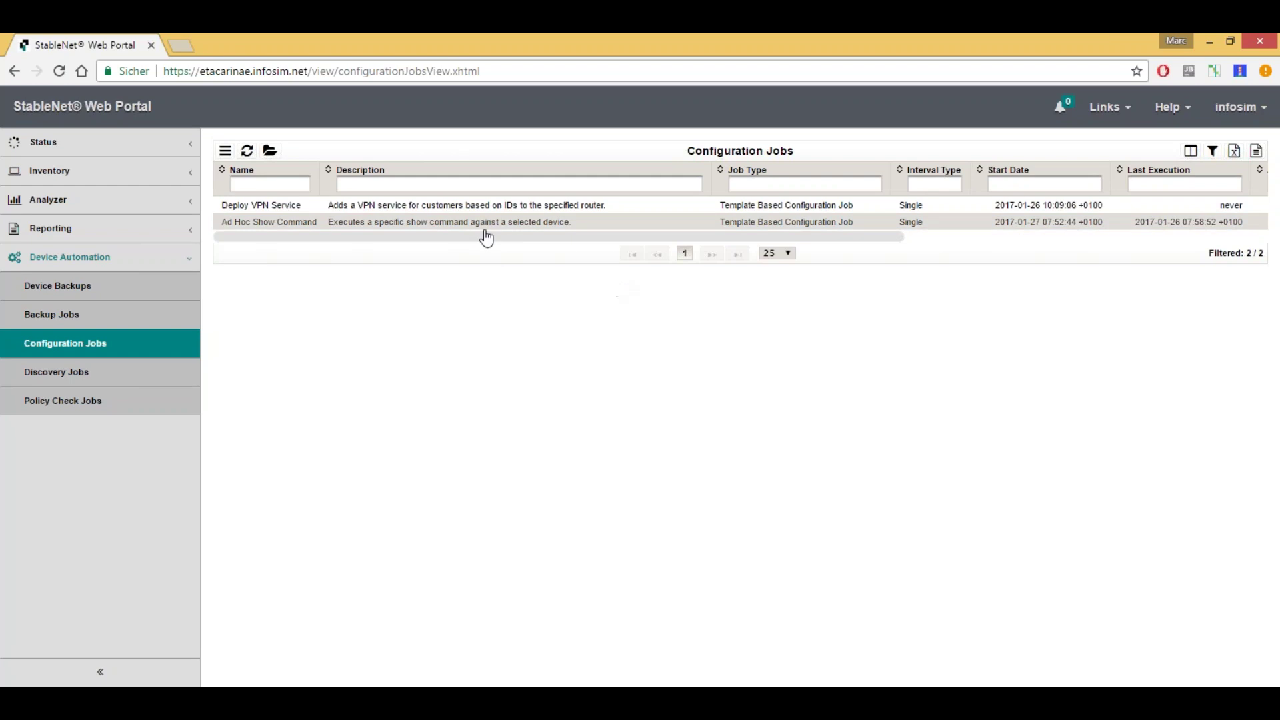
pyautogui.rightClick(439, 228)
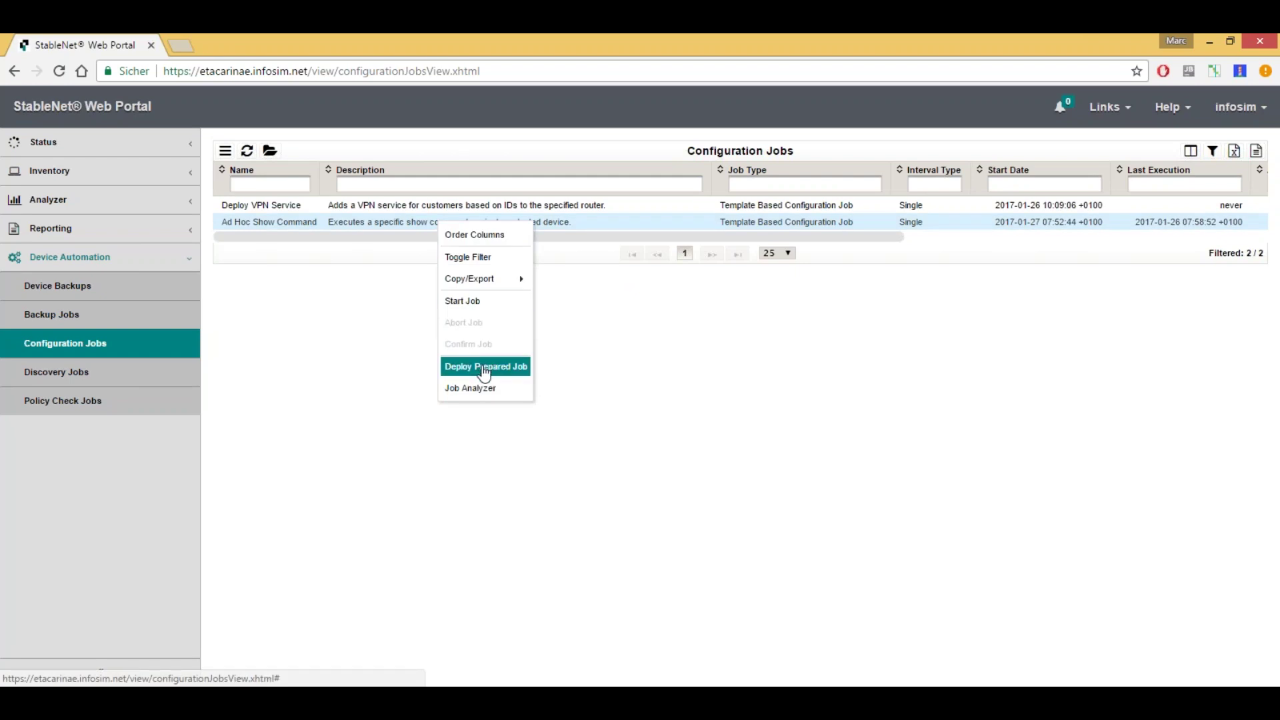
pyautogui.click(483, 369)
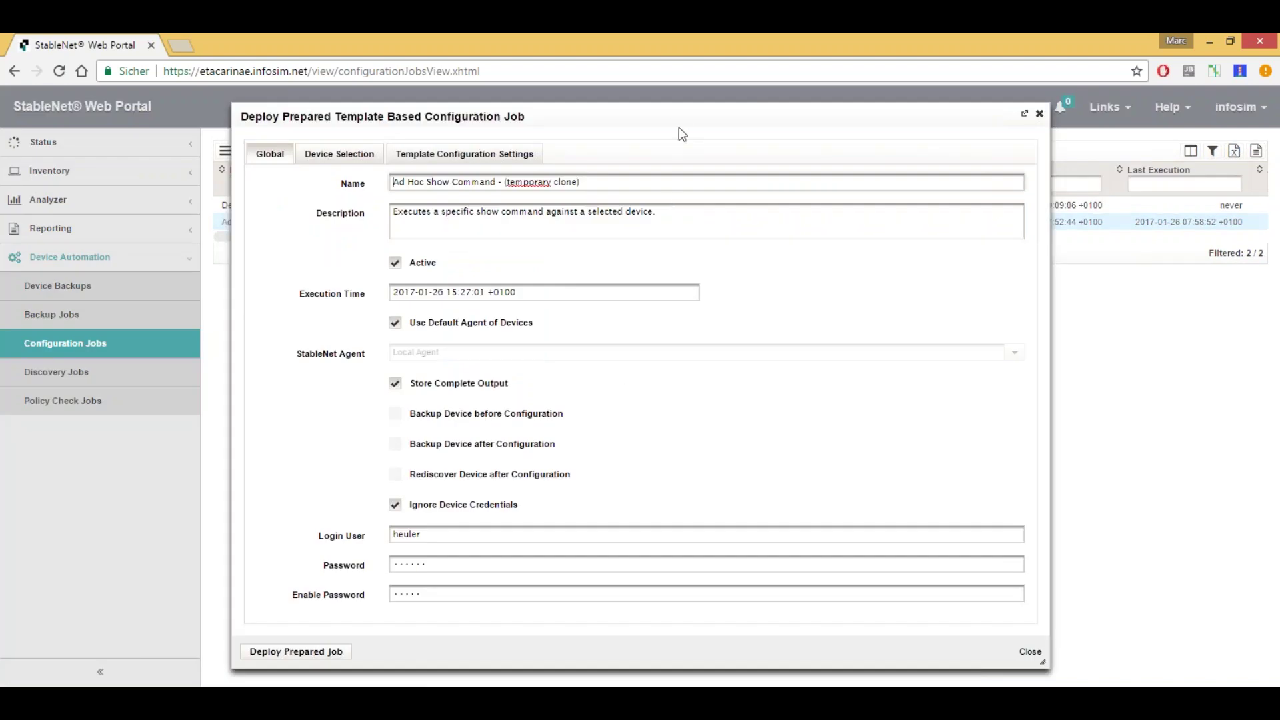
pyautogui.moveTo(678, 120); pyautogui.dragTo(686, 114)
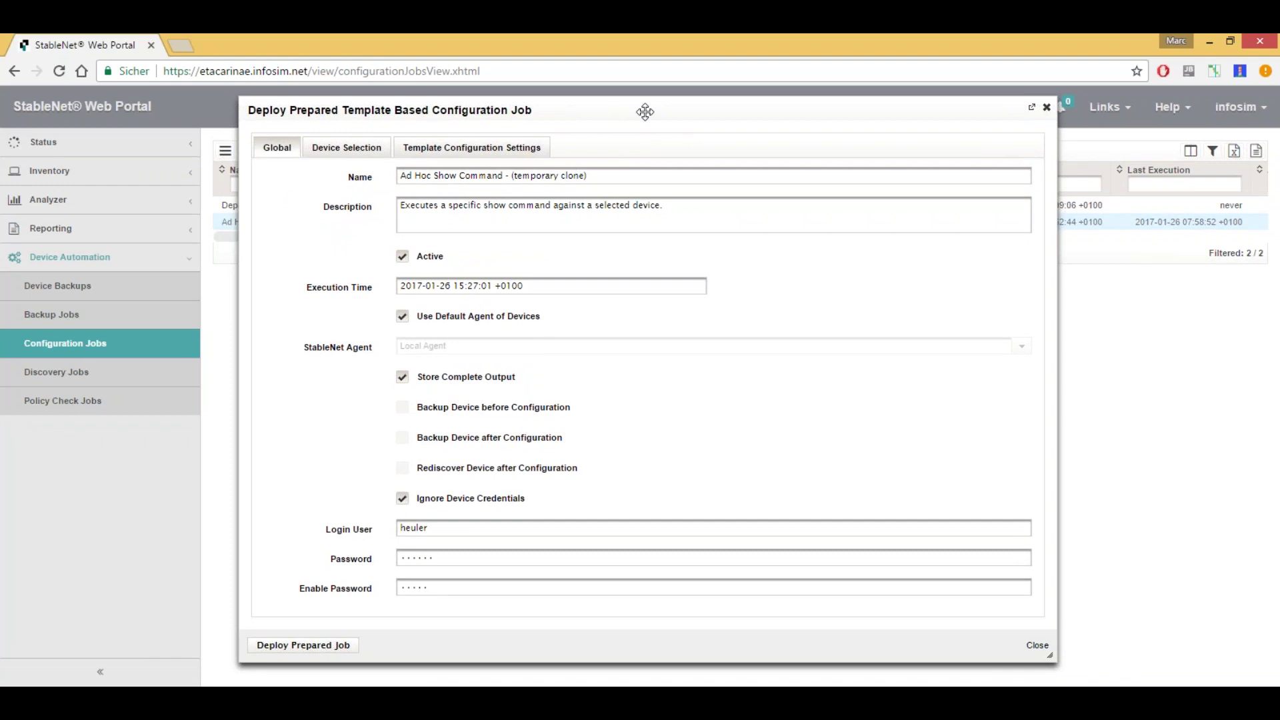
pyautogui.moveTo(644, 112); pyautogui.dragTo(829, 120)
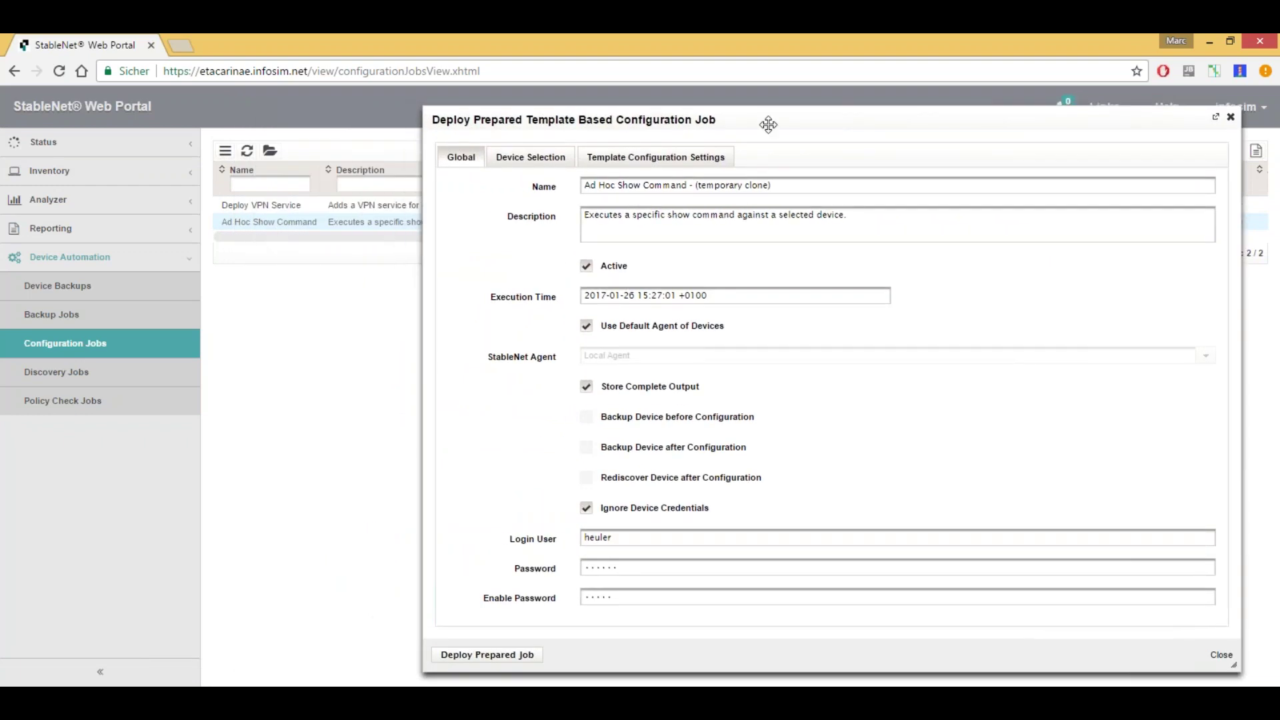
pyautogui.moveTo(760, 117); pyautogui.dragTo(688, 108)
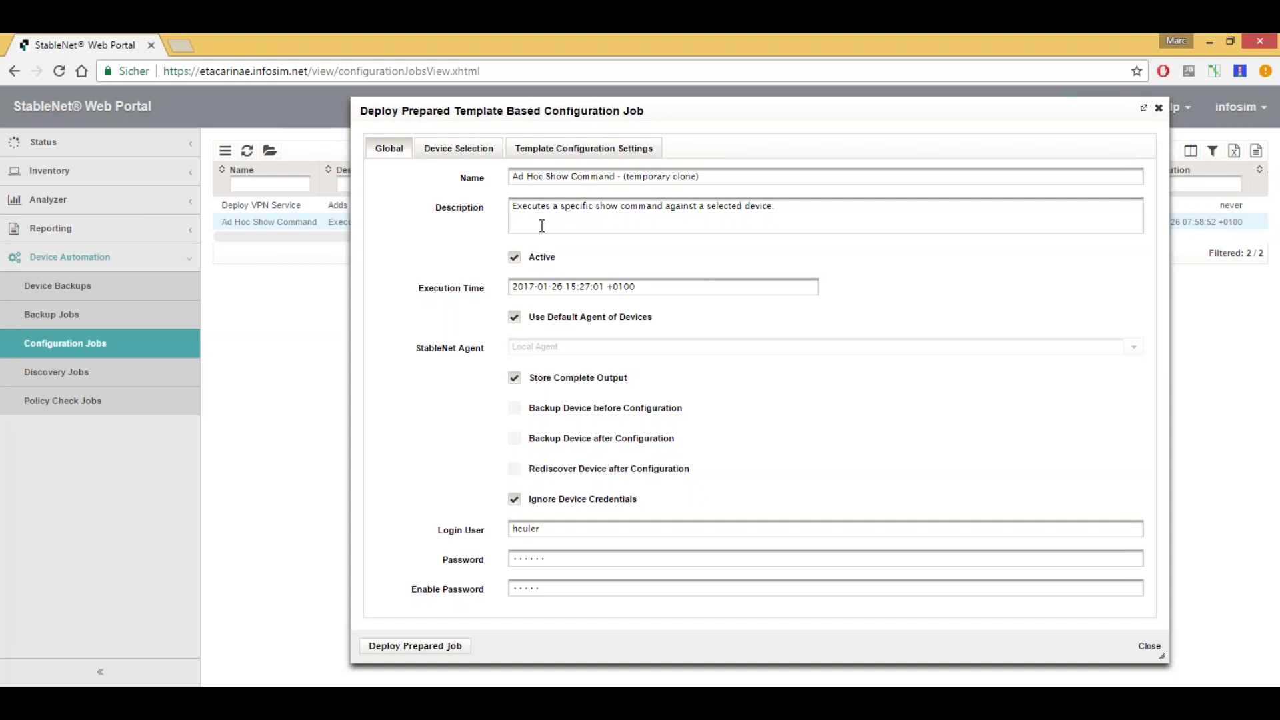
# Switch the job's device selection to the filter tree and make the undefined filter a Regex Value Filter.
pyautogui.click(452, 149)
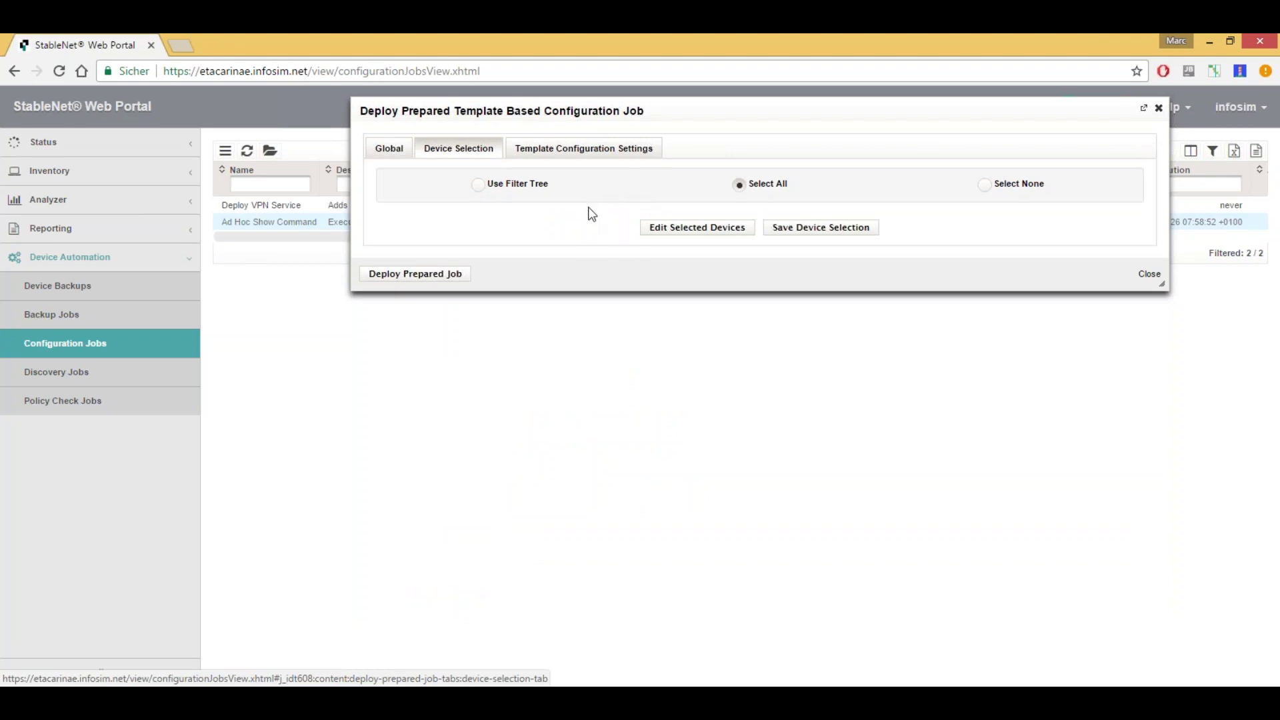
pyautogui.click(478, 185)
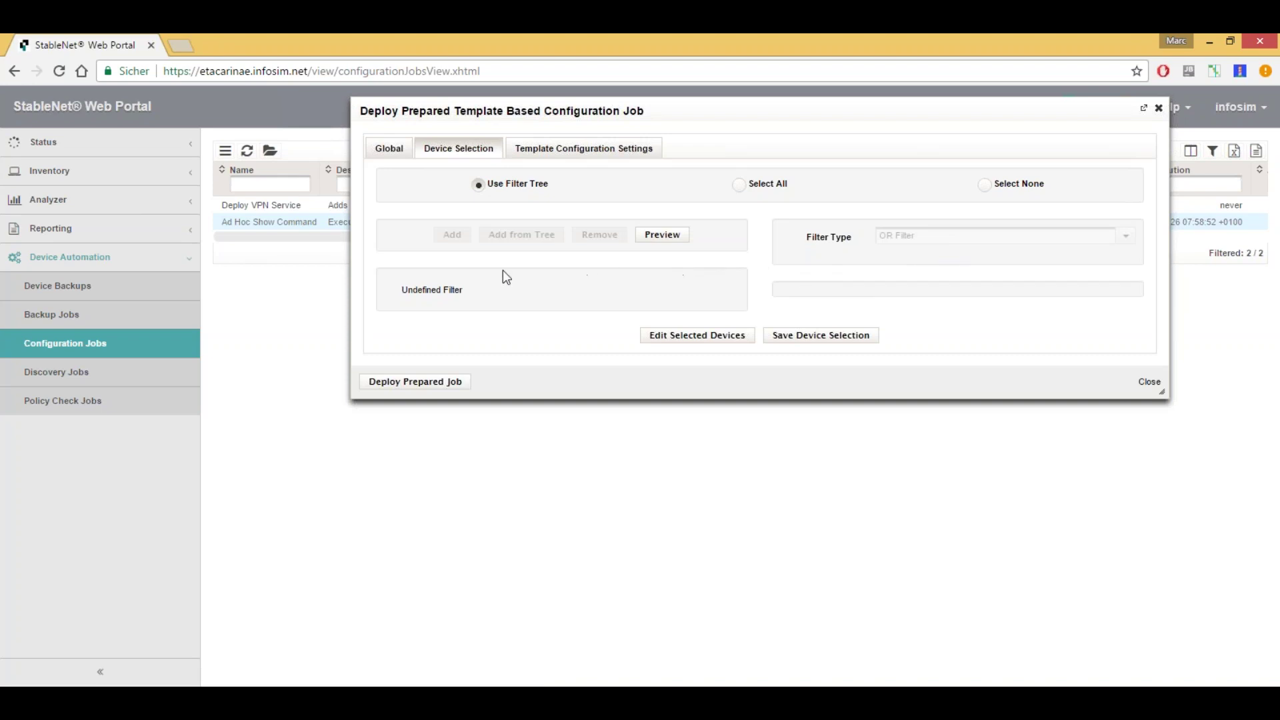
pyautogui.click(450, 291)
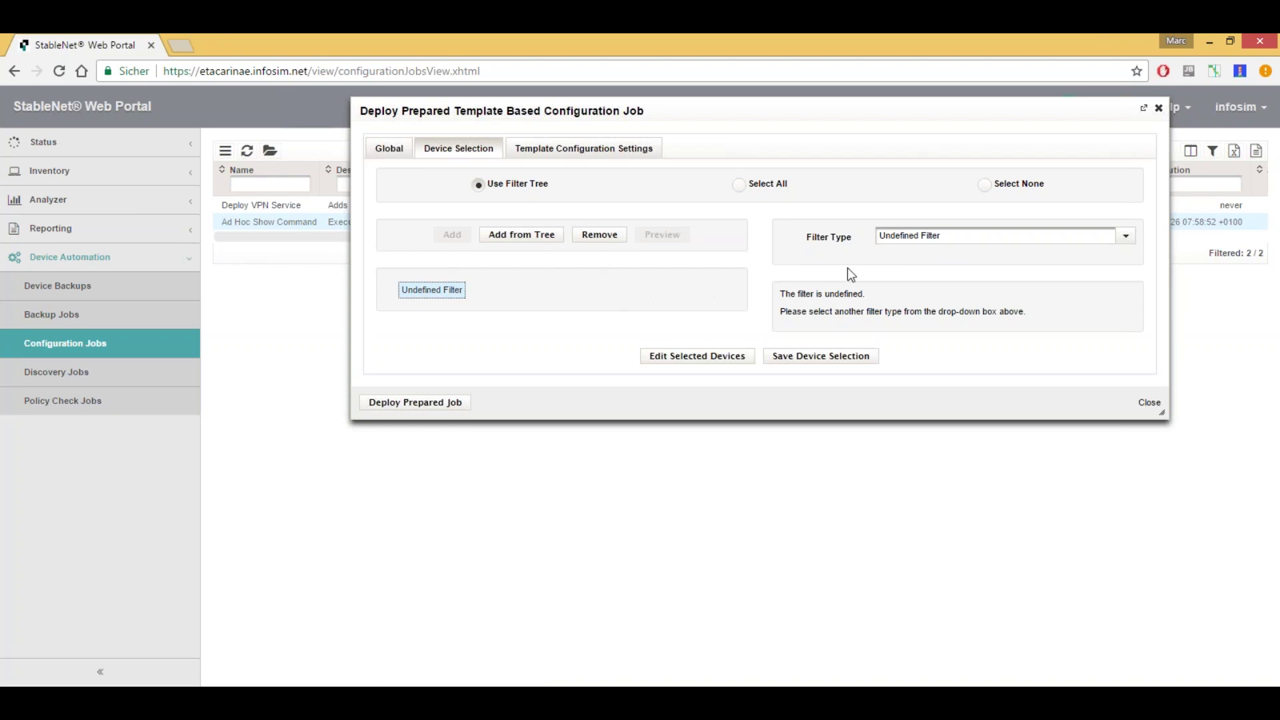
pyautogui.click(937, 237)
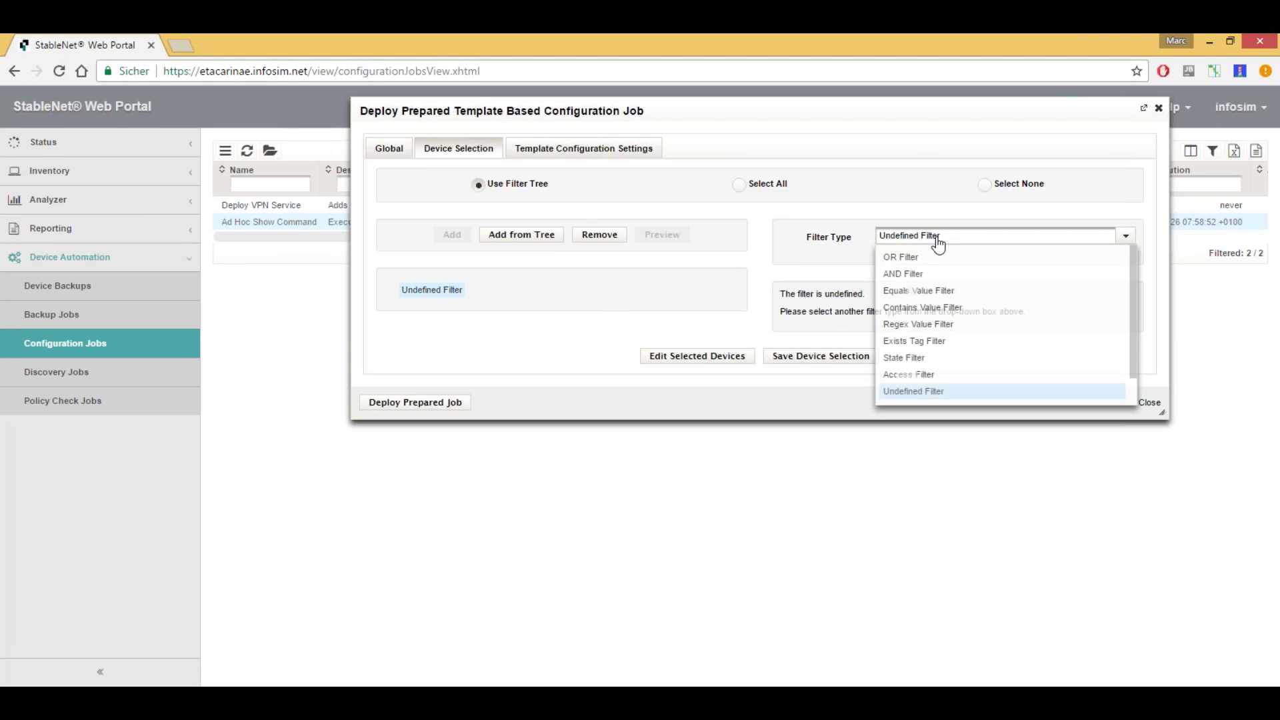
pyautogui.click(942, 325)
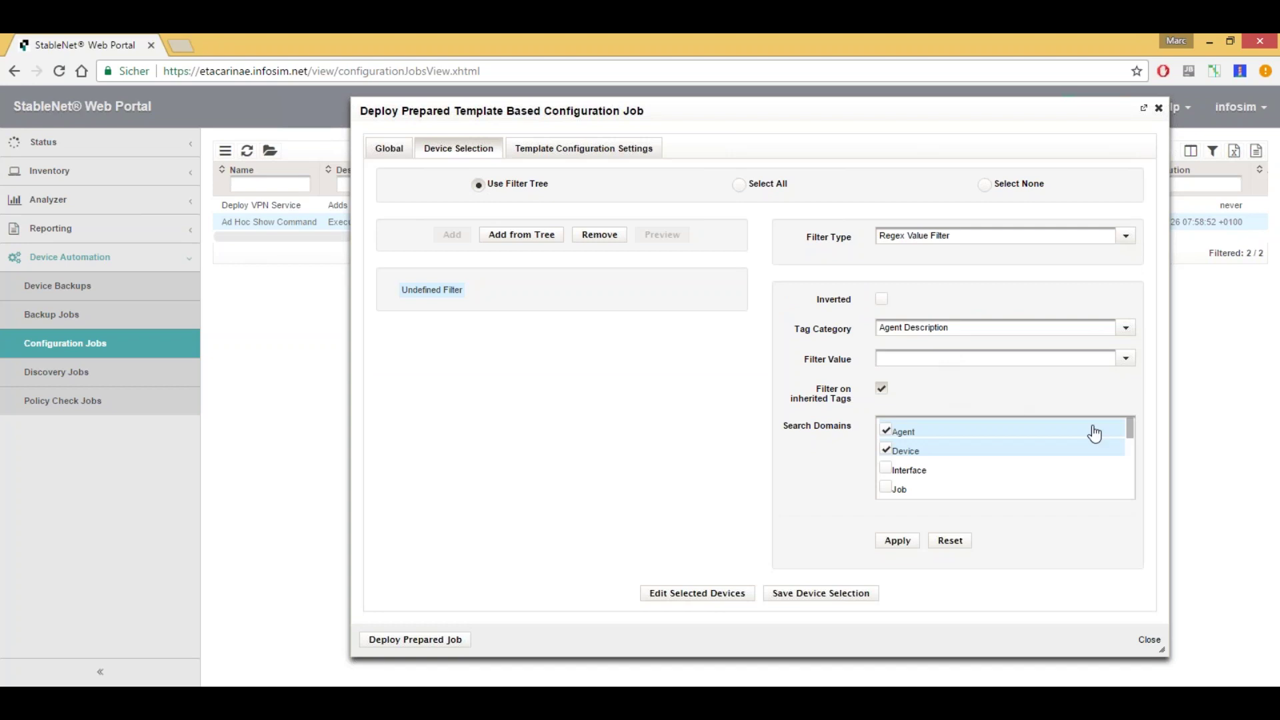
# Set the regex filter's tag category to Device Name with the value .* and apply it.
pyautogui.click(1125, 327)
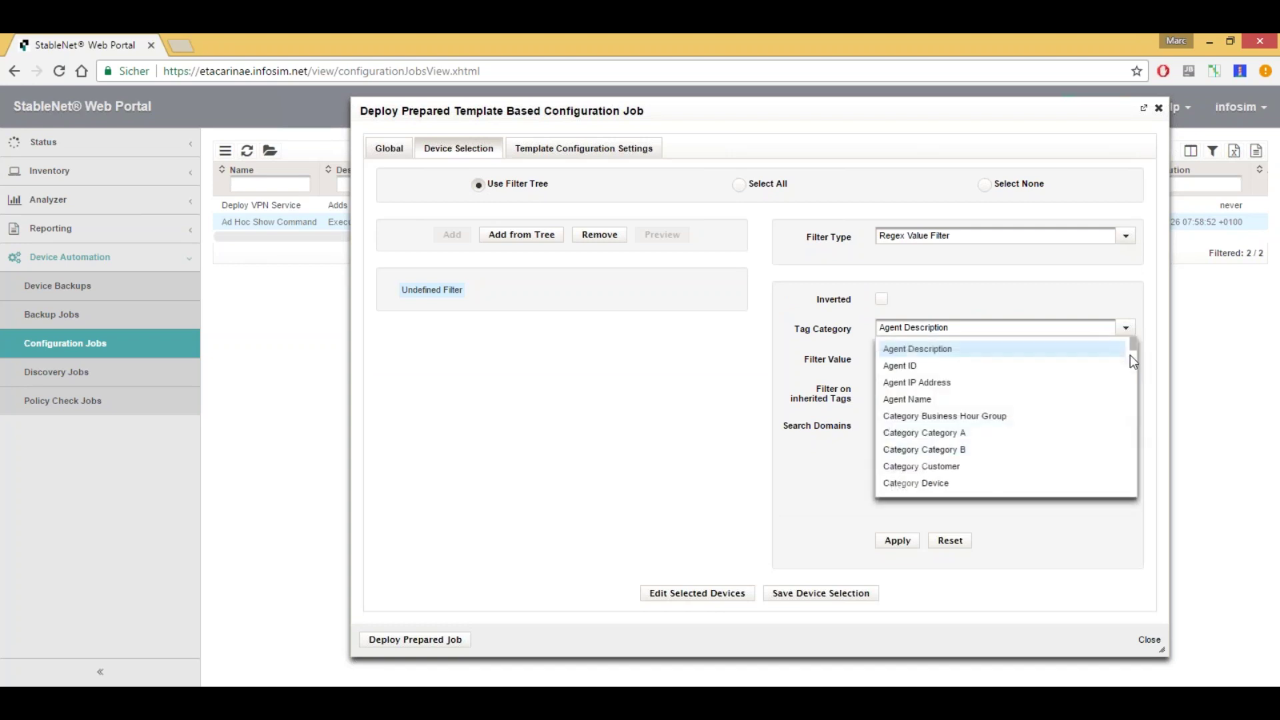
pyautogui.moveTo(1130, 350); pyautogui.dragTo(1129, 374)
pyautogui.scroll(-5, 1129, 378)
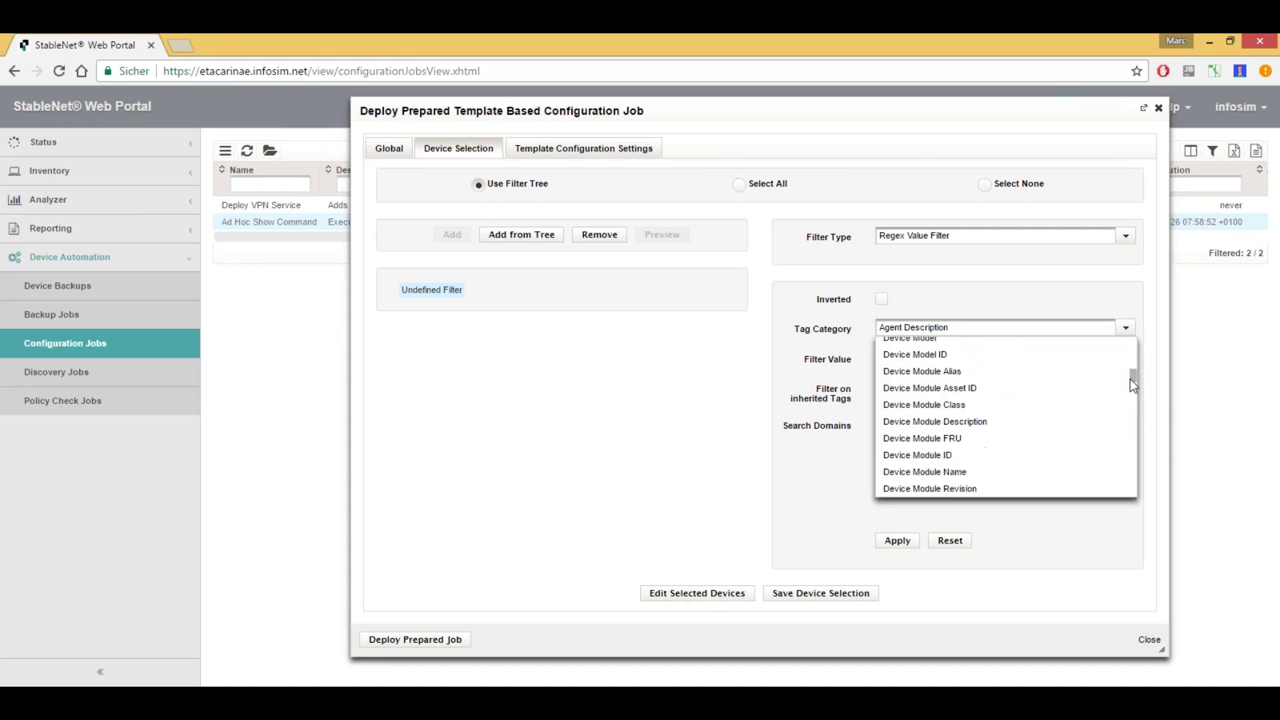
pyautogui.click(969, 401)
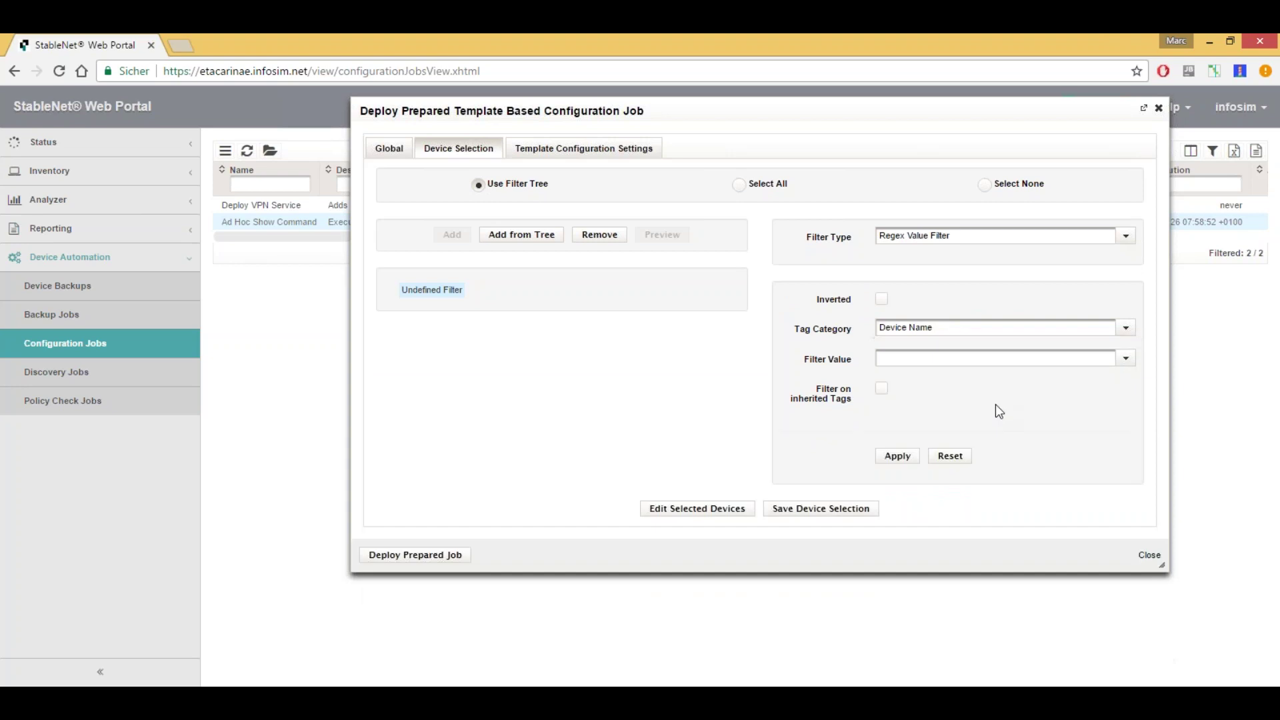
pyautogui.write('.*')
pyautogui.click(879, 453)
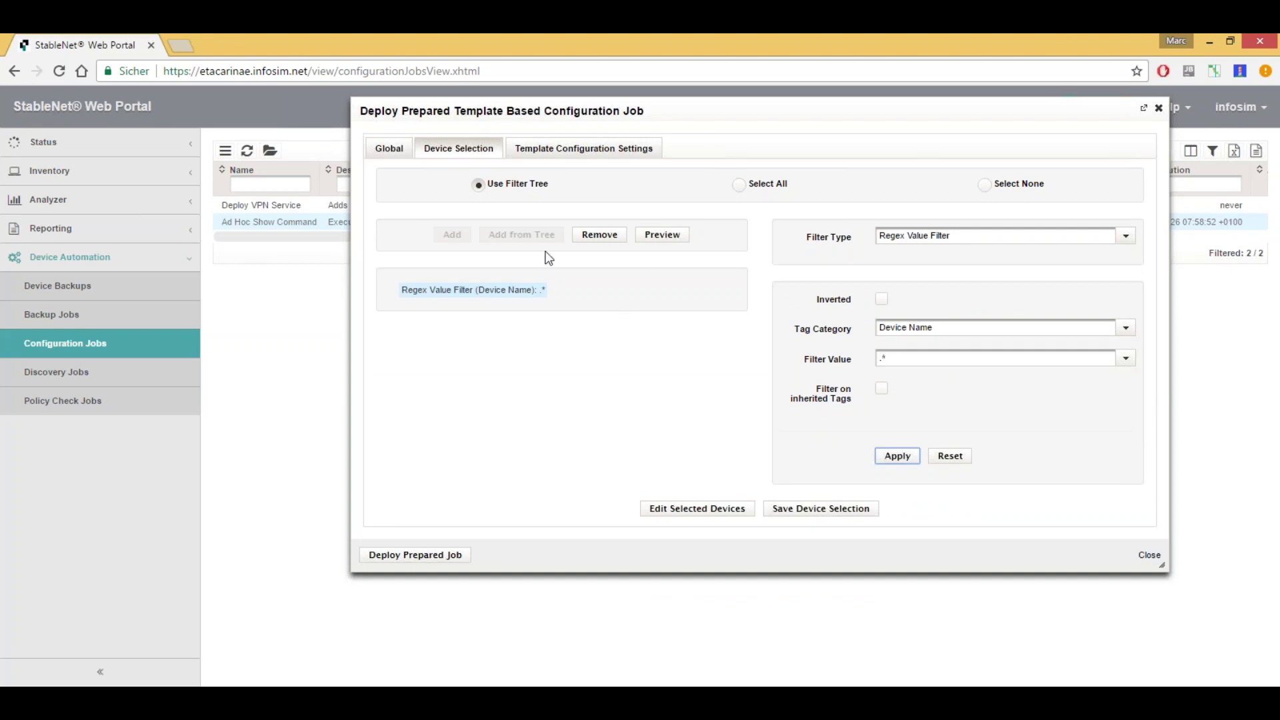
# Preview the devices matched by the Device Name filter, look through the list and close it.
pyautogui.click(663, 237)
pyautogui.scroll(-4, 685, 422)
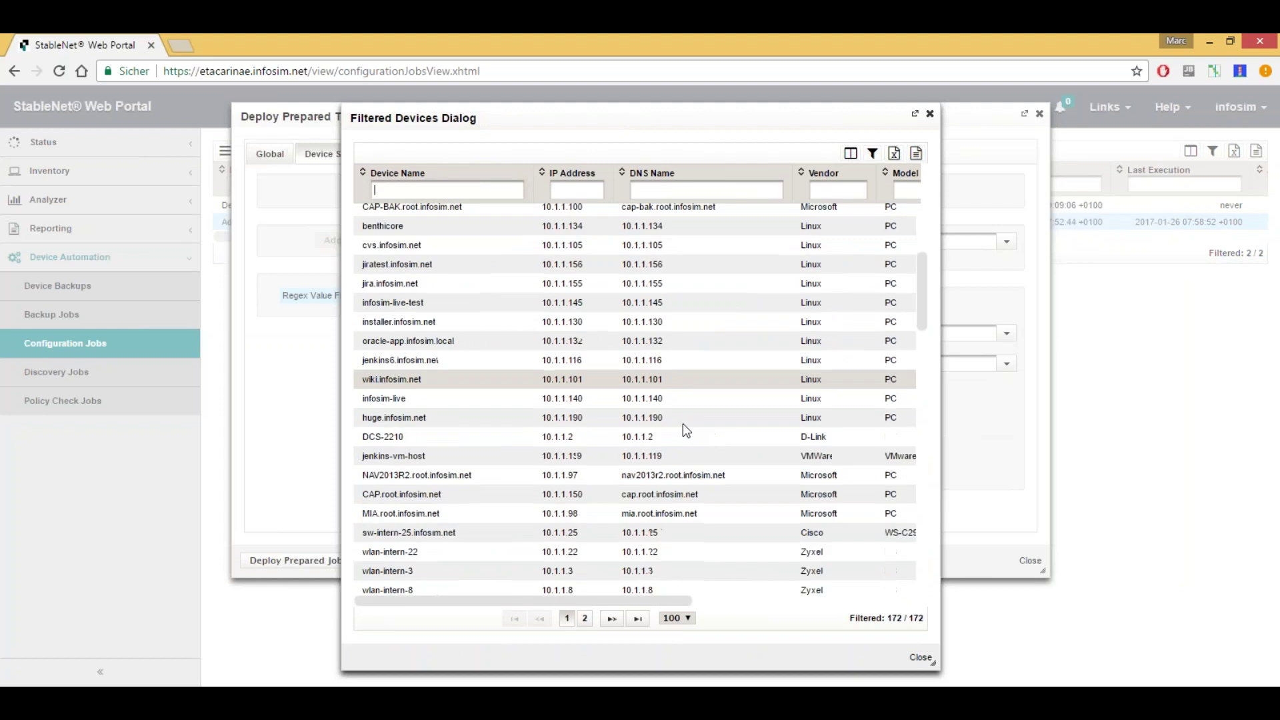
pyautogui.scroll(-20, 682, 422)
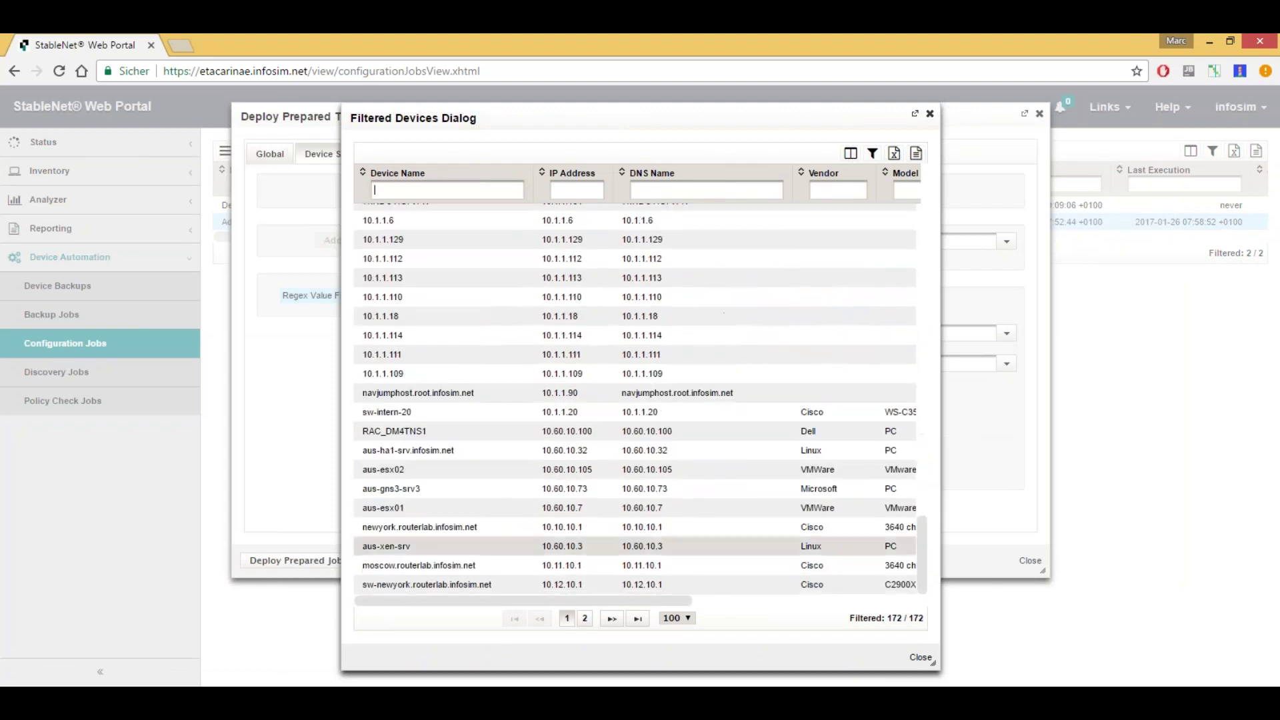
pyautogui.click(920, 658)
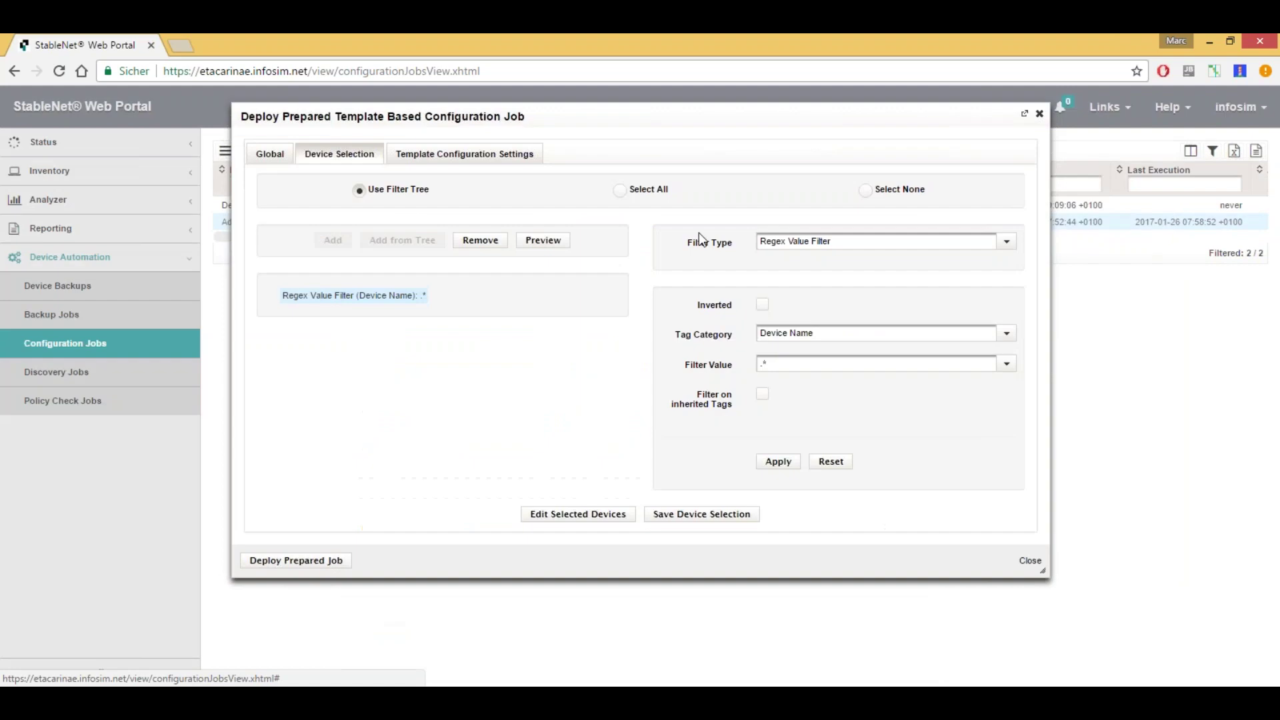
# Change the Device Name filter value to london, apply it and preview the matching devices.
pyautogui.moveTo(825, 370); pyautogui.dragTo(742, 363)
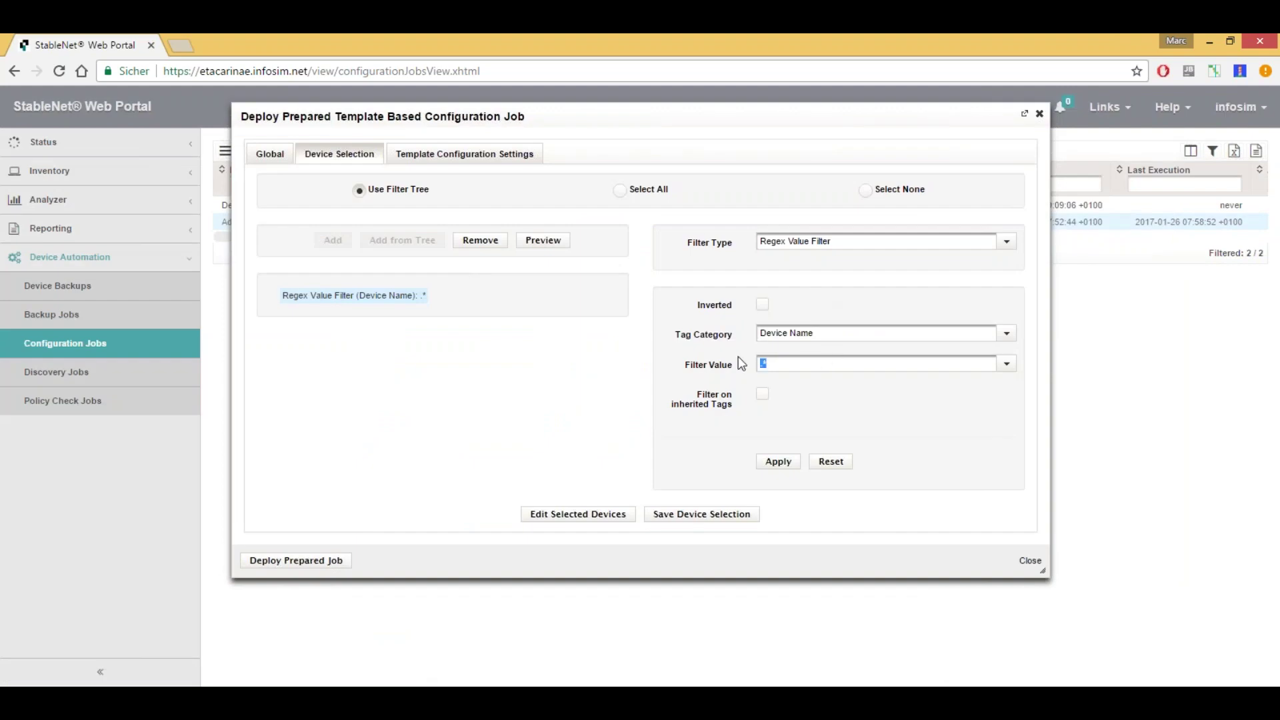
pyautogui.write('london')
pyautogui.click(774, 465)
pyautogui.click(540, 244)
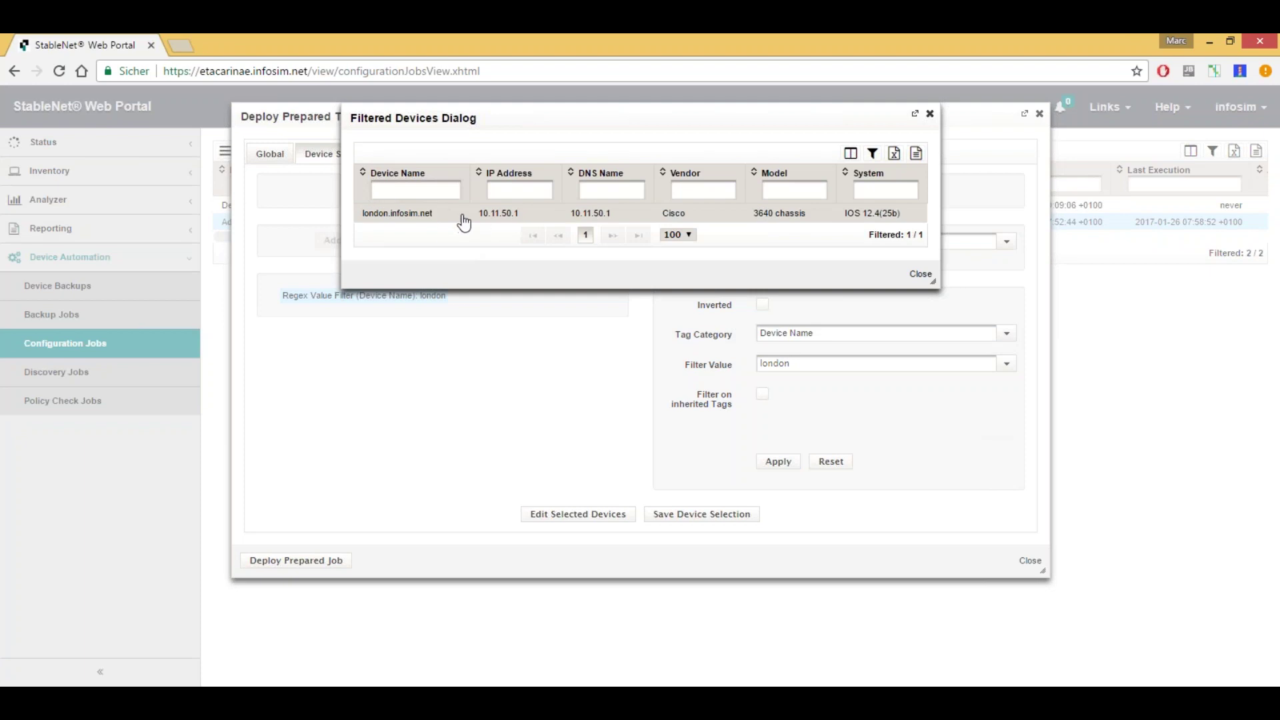
pyautogui.click(919, 275)
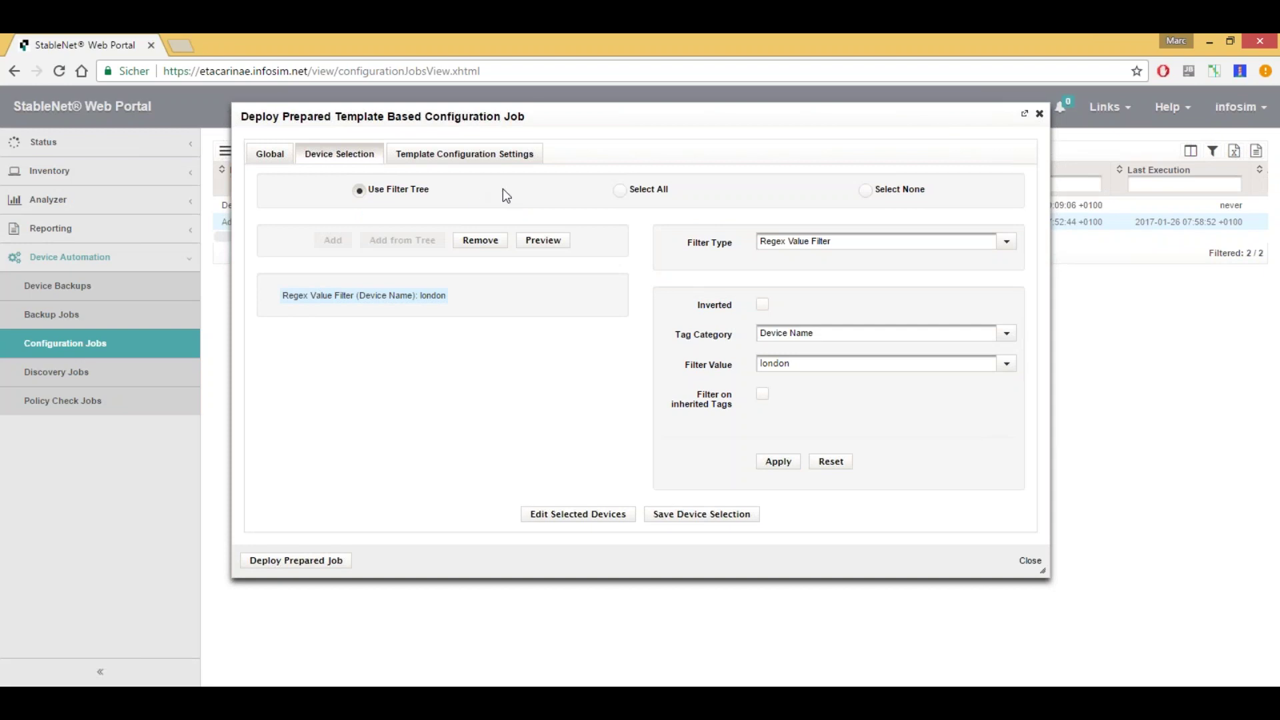
# Review the job's global and template configuration settings and the Show Command options, keeping show ntp status selected.
pyautogui.click(460, 154)
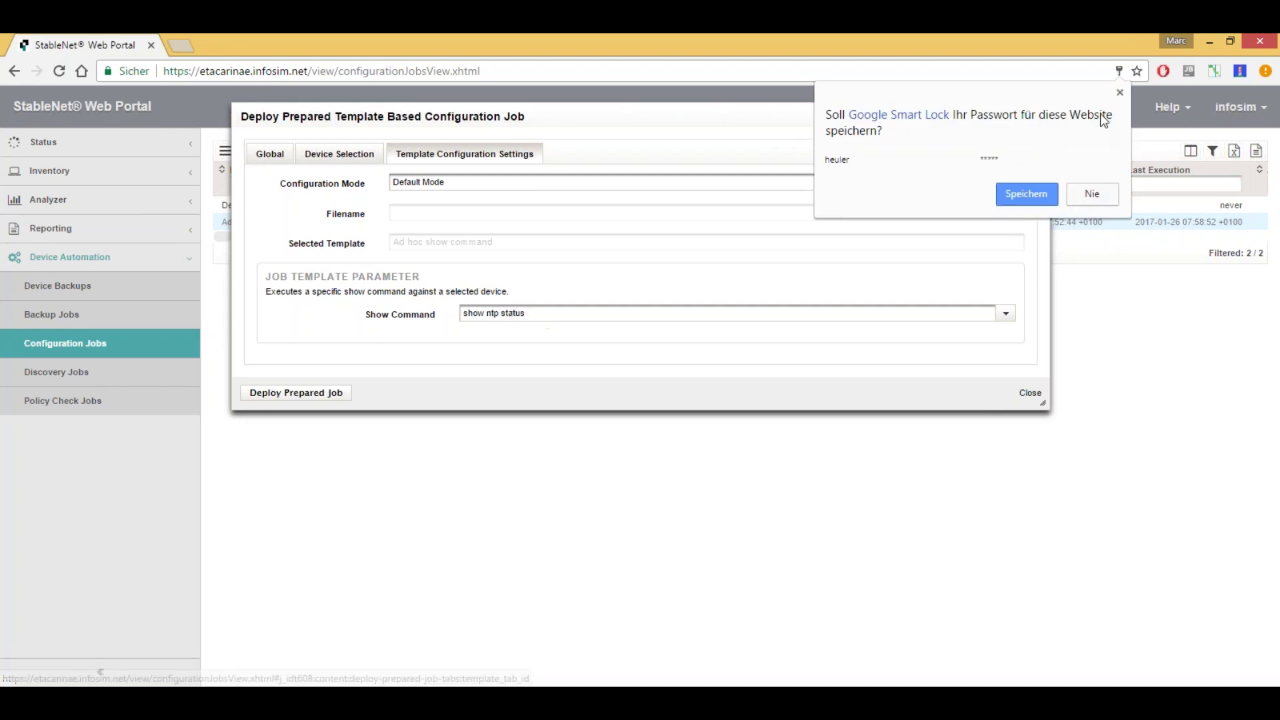
pyautogui.click(1120, 92)
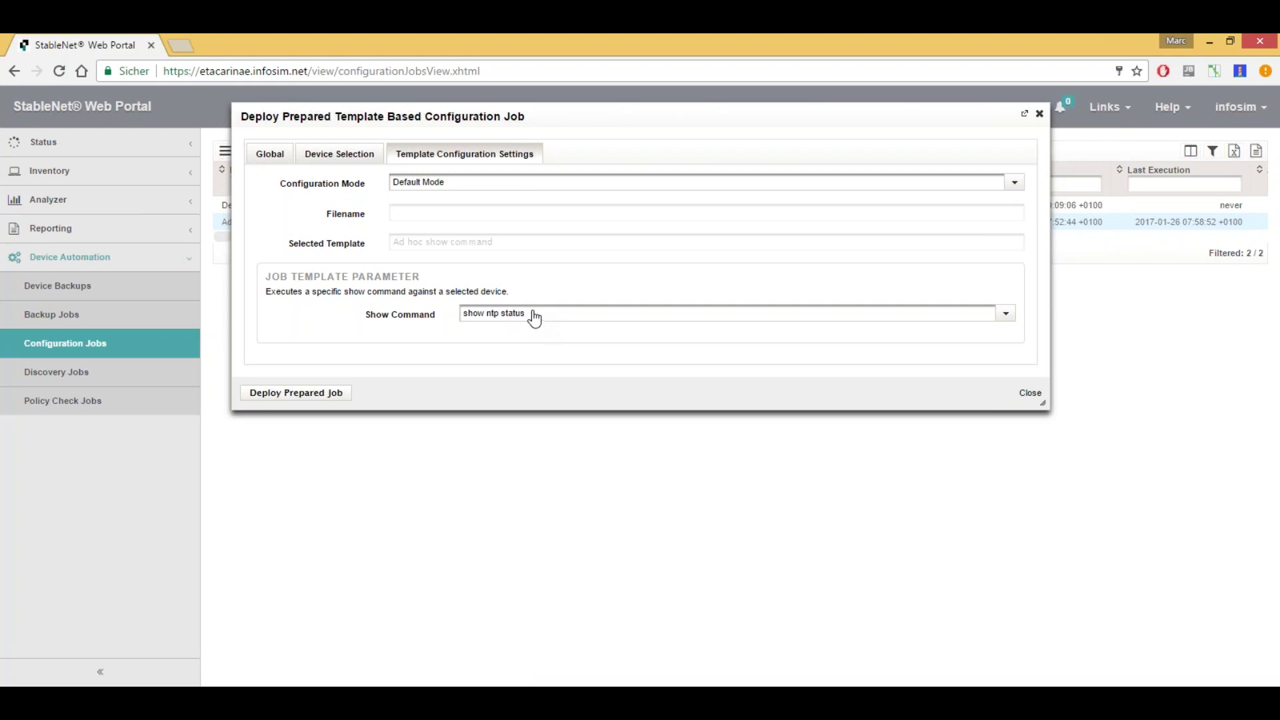
pyautogui.click(264, 152)
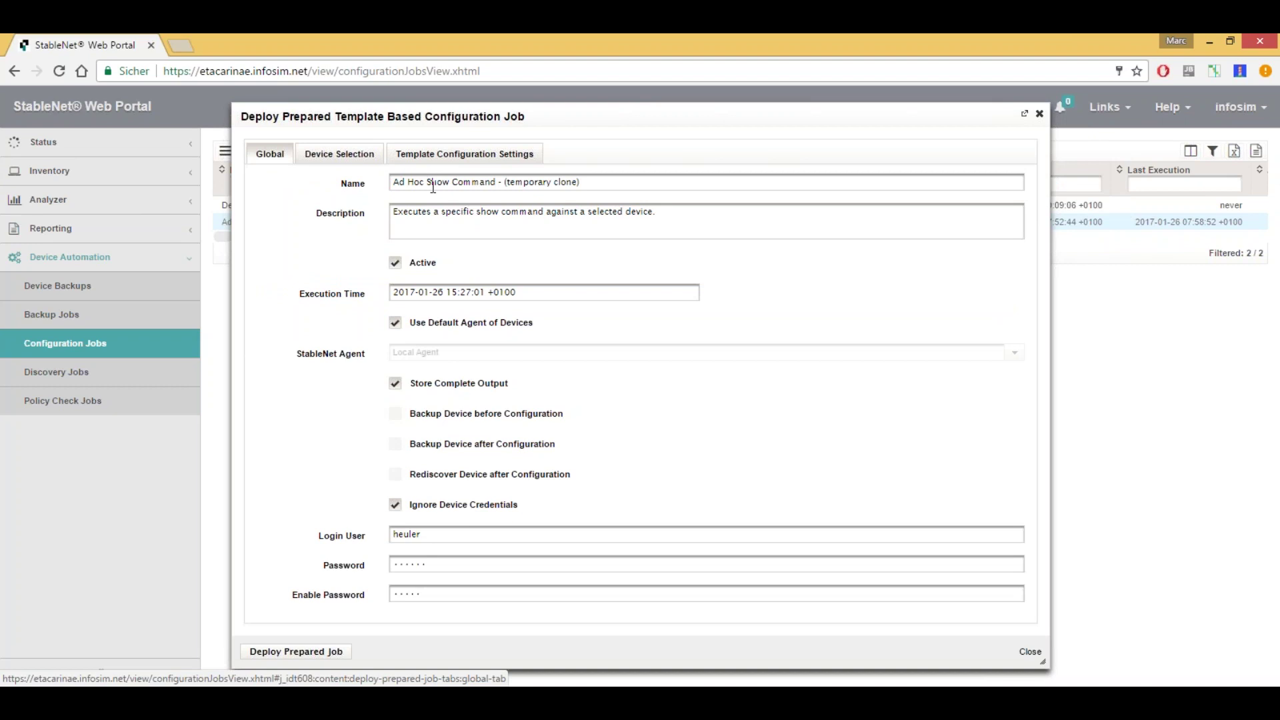
pyautogui.click(465, 154)
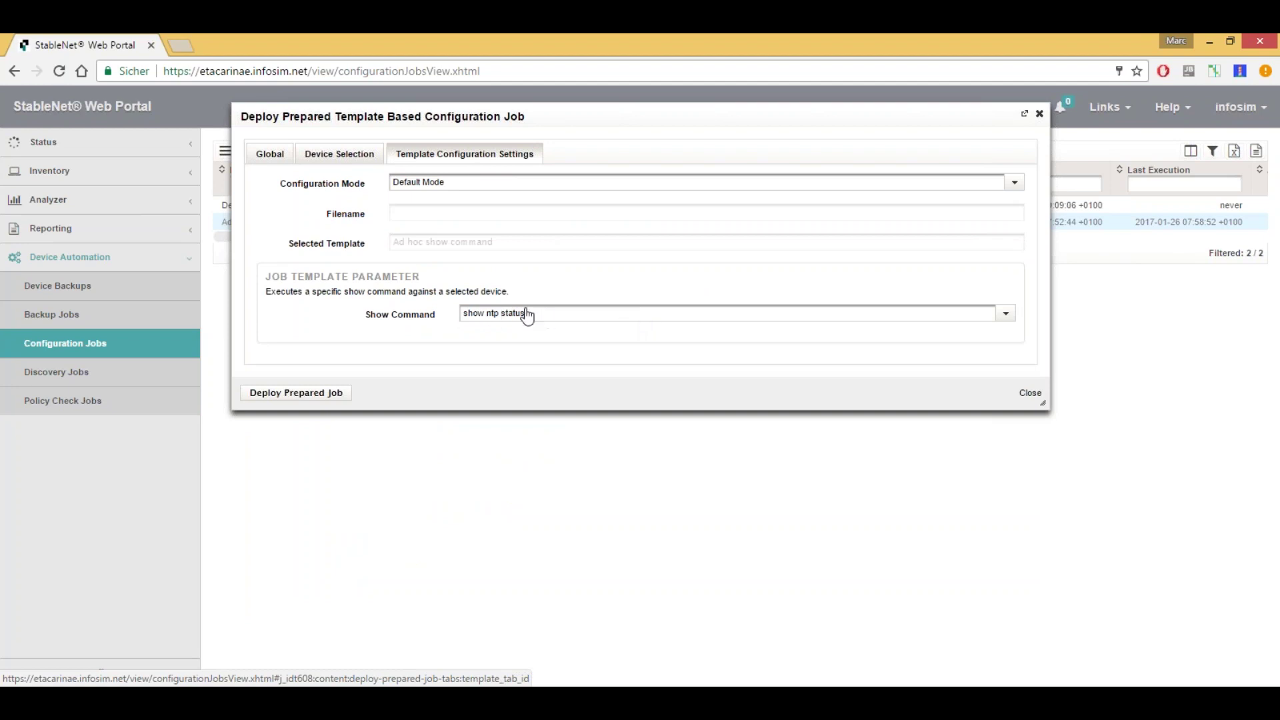
pyautogui.click(553, 317)
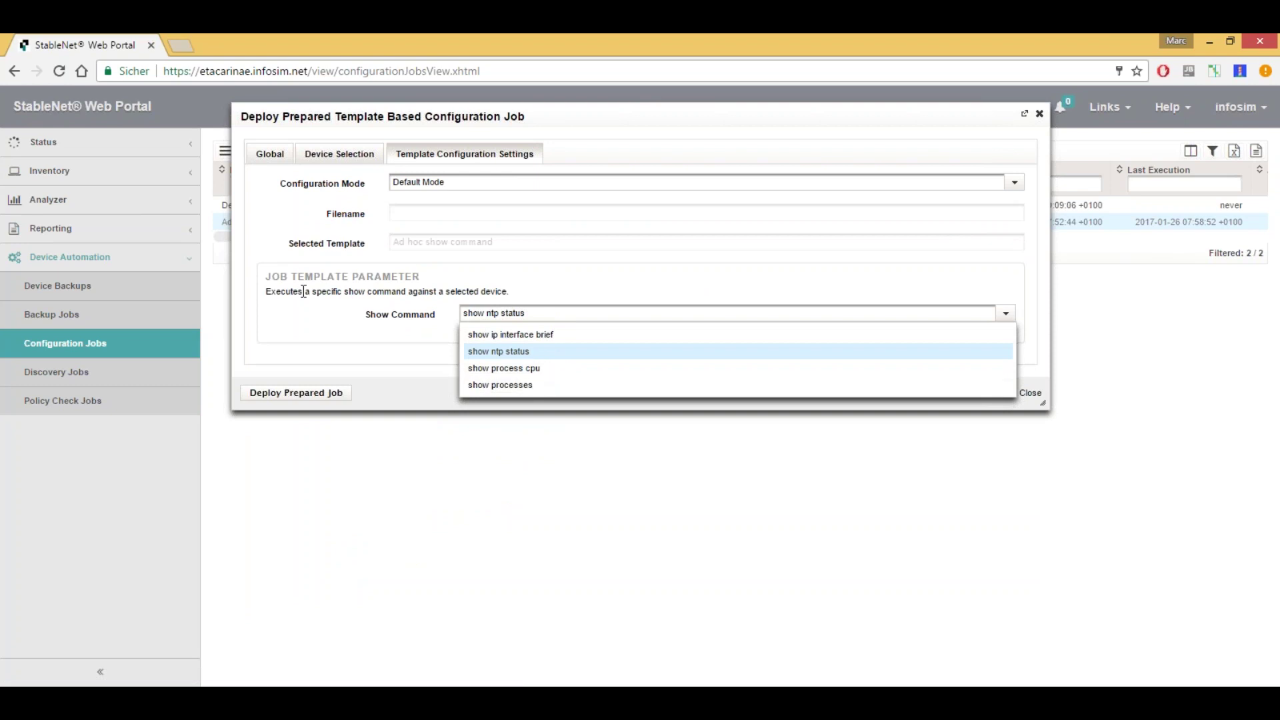
pyautogui.click(503, 297)
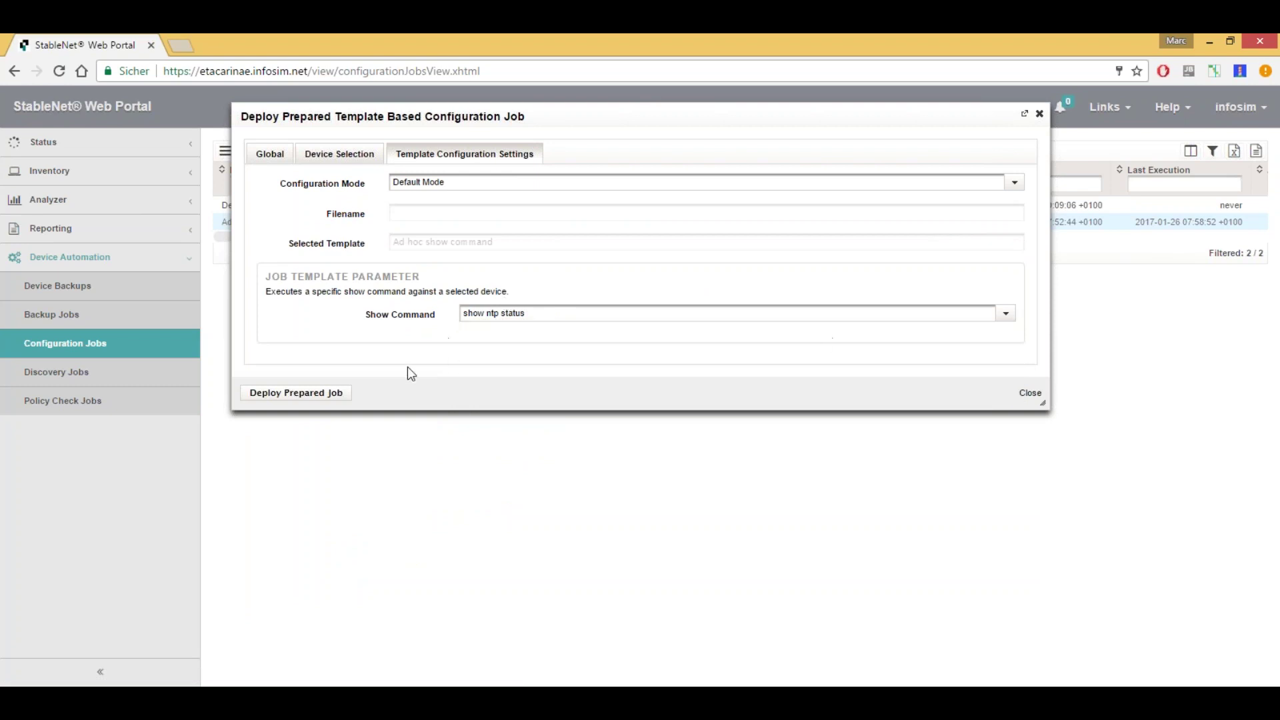
# Deploy the prepared Ad Hoc Show Command job with the displayed settings and refresh the configuration jobs list.
pyautogui.click(314, 398)
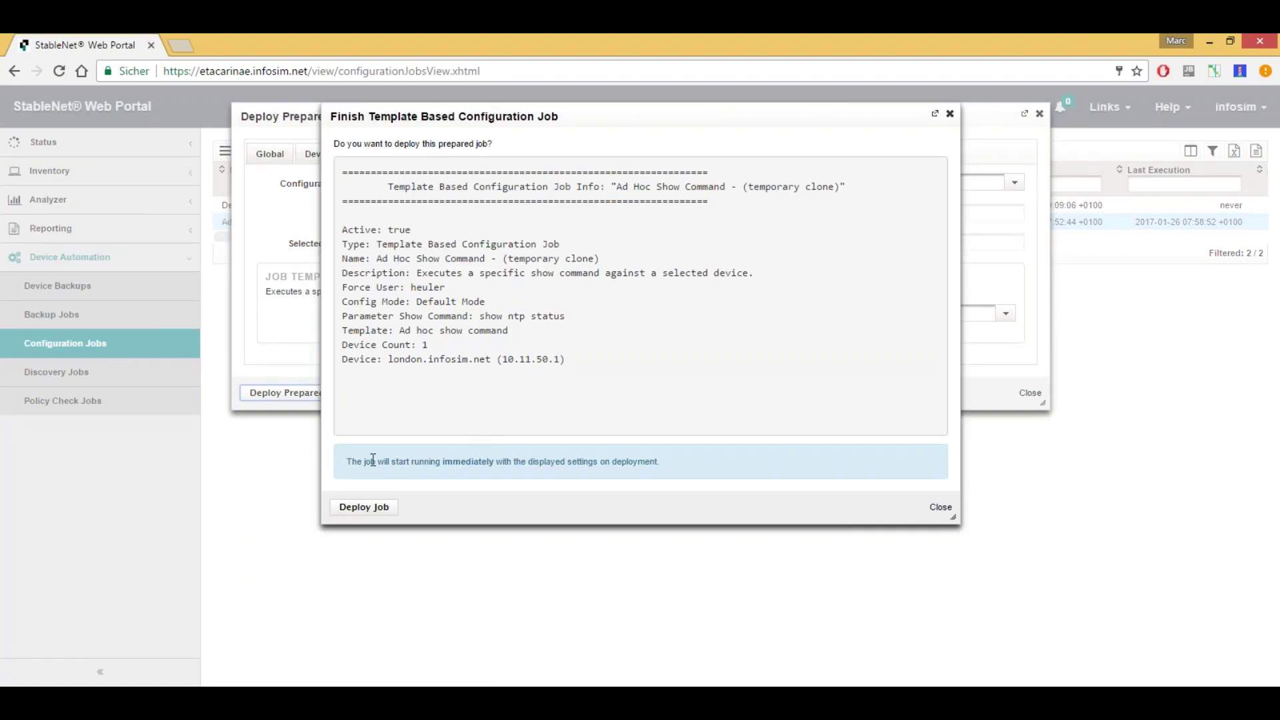
pyautogui.click(360, 510)
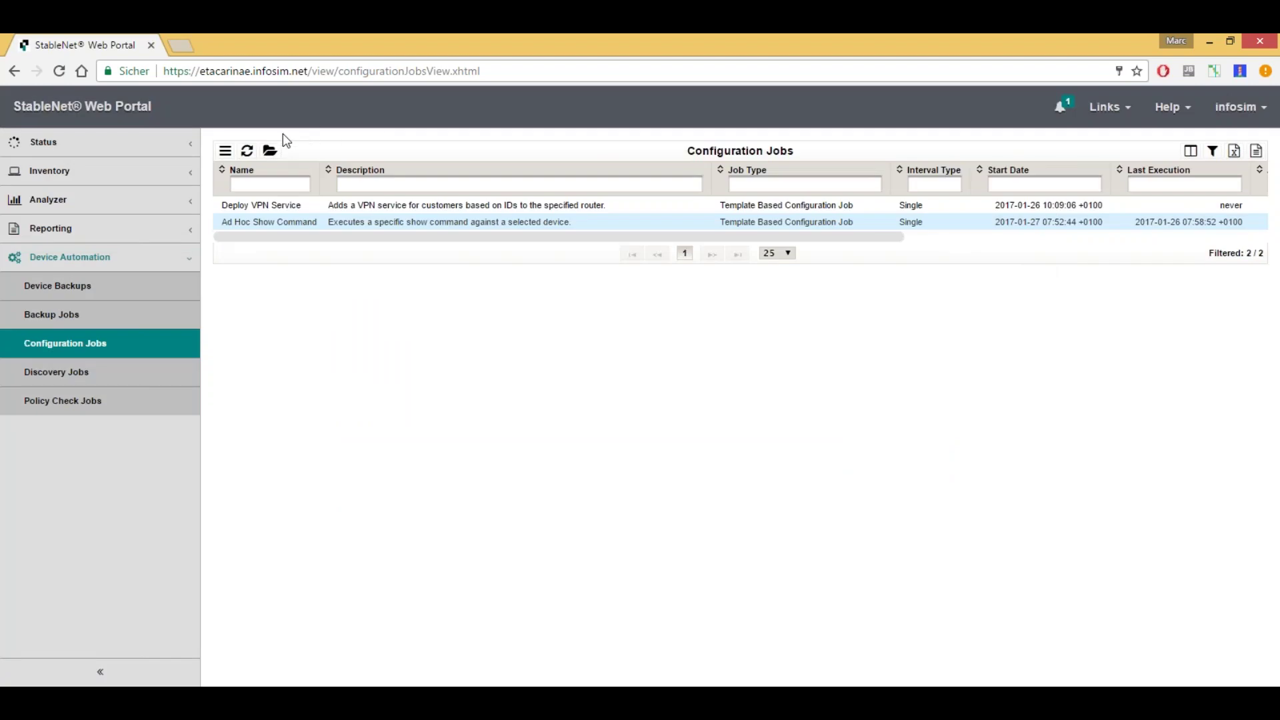
pyautogui.click(247, 150)
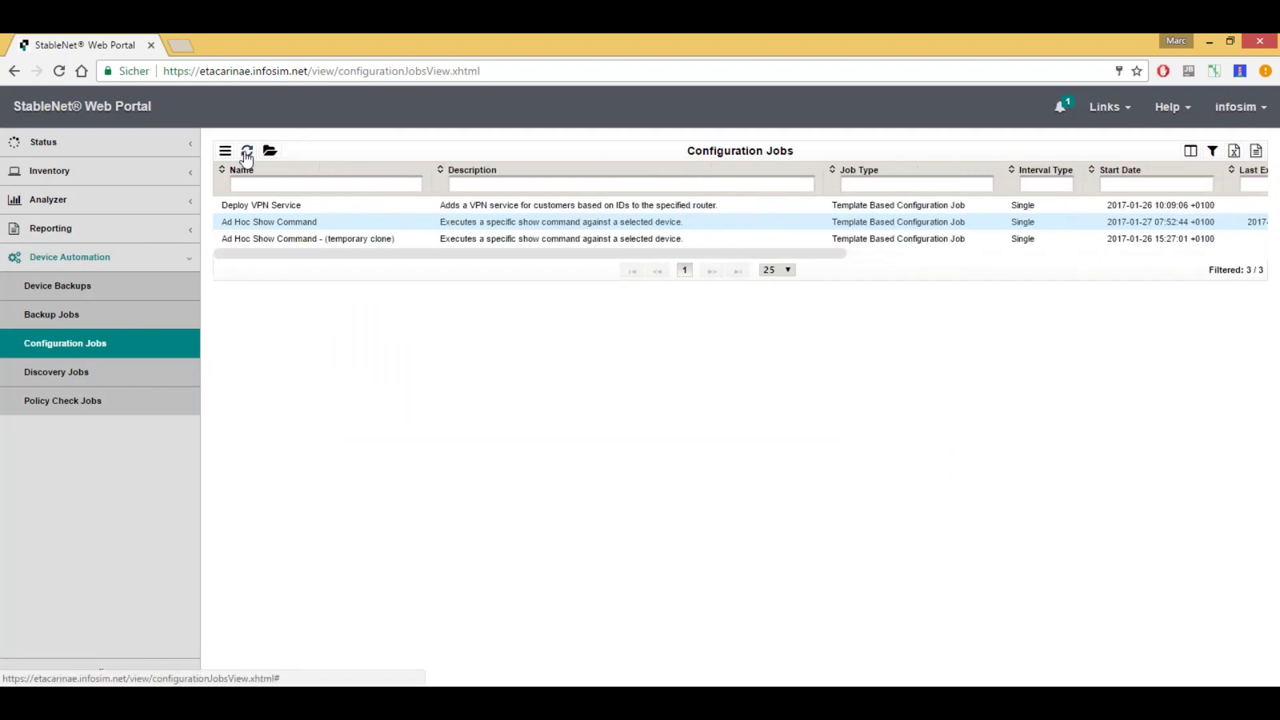
# Look at the Backup Jobs and Discovery Jobs lists and return to the Configuration Jobs list.
pyautogui.click(308, 227)
pyautogui.click(108, 317)
pyautogui.click(108, 377)
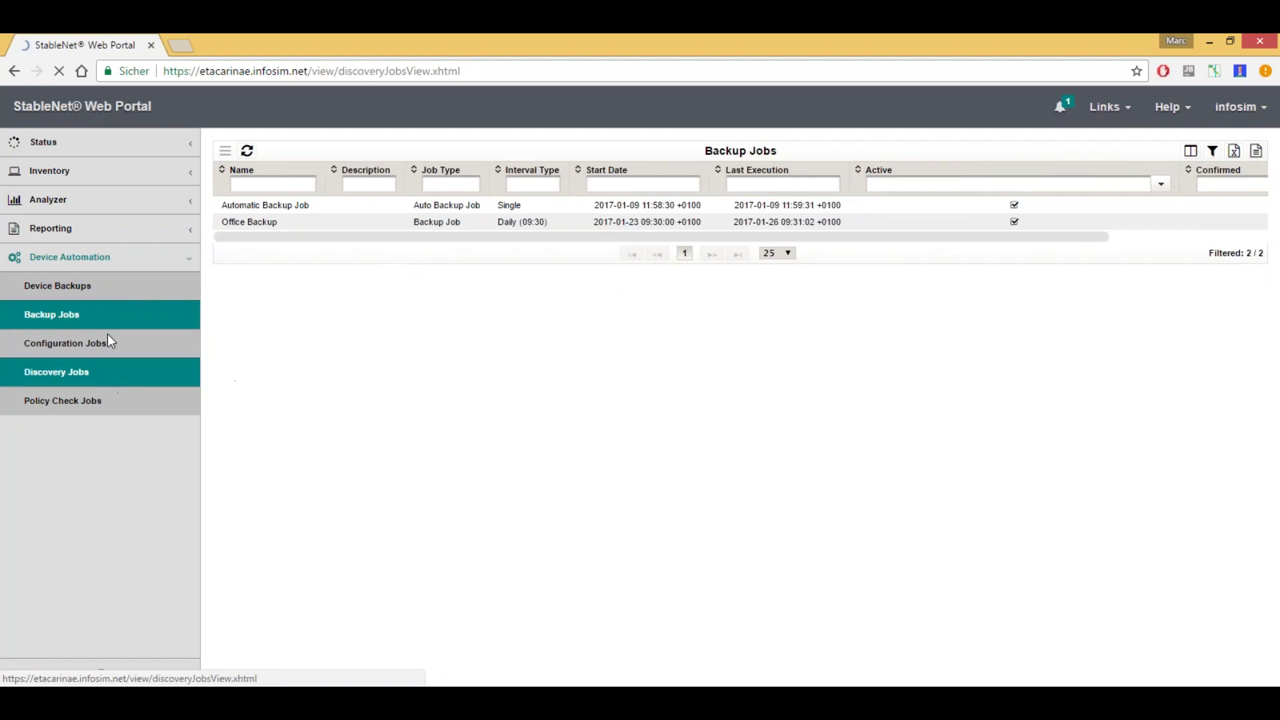
pyautogui.click(110, 342)
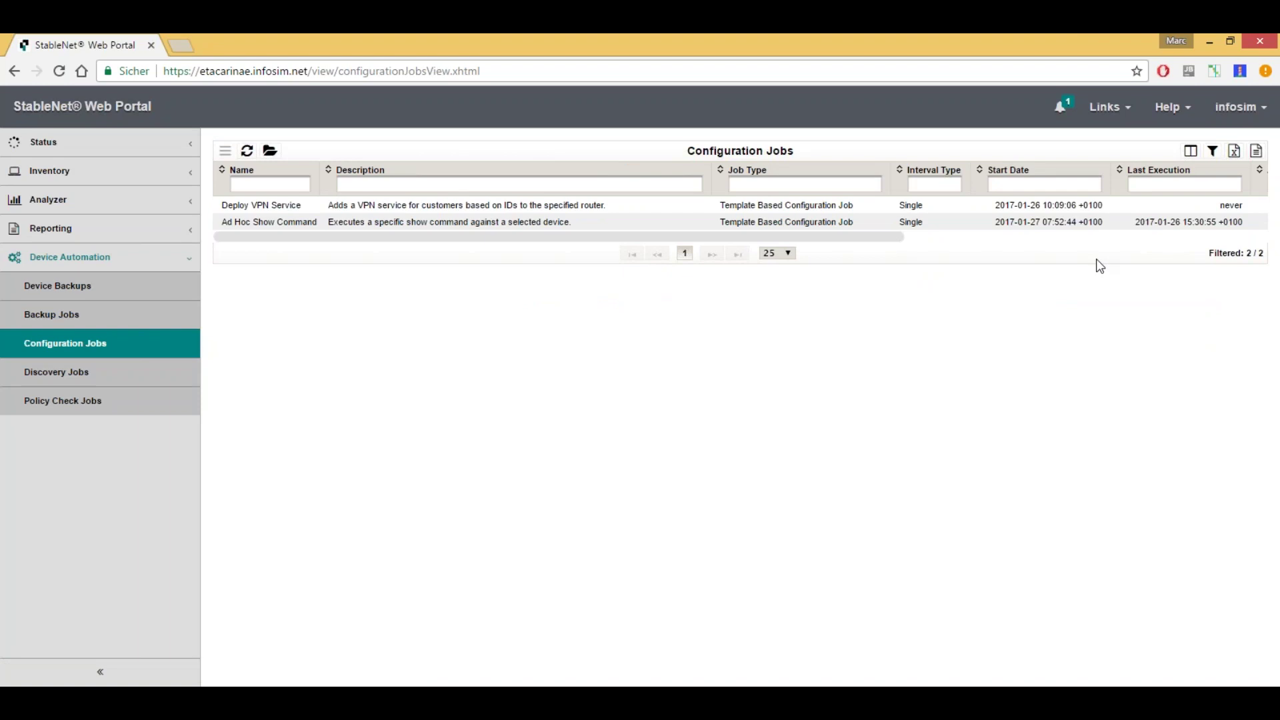
# Read the Prepared Job deployed notification and close it without clearing it.
pyautogui.click(1063, 110)
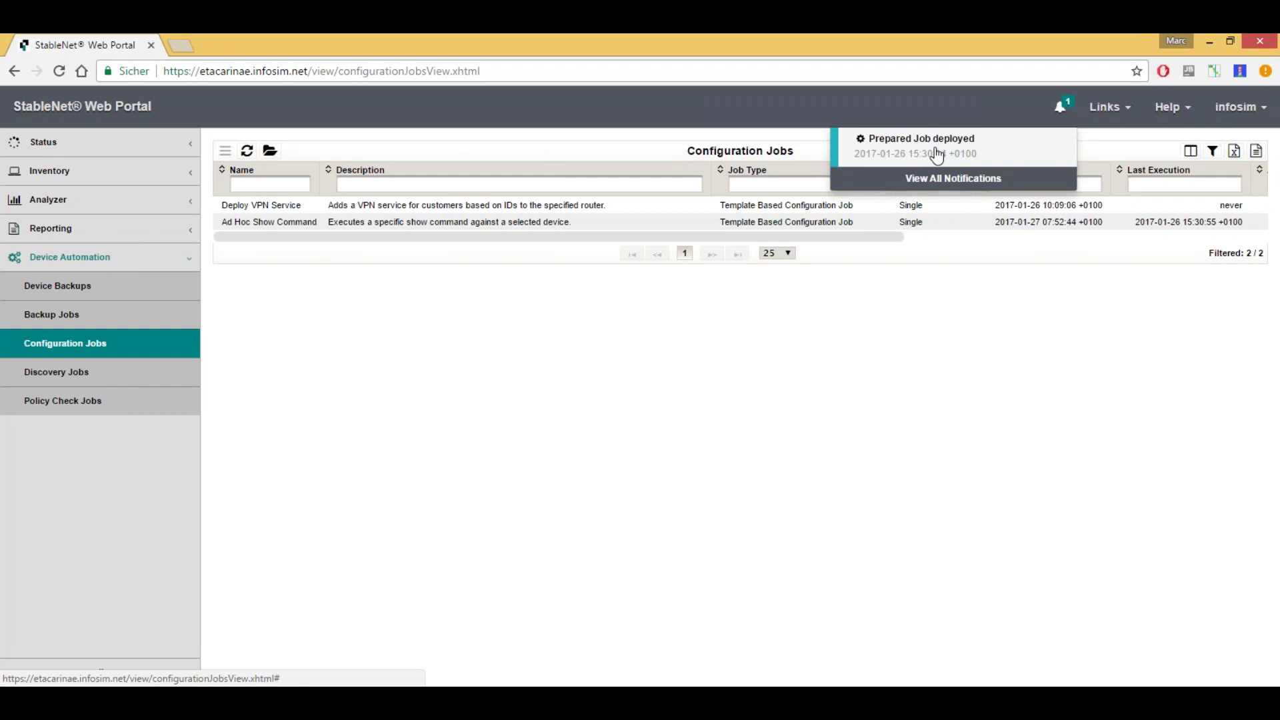
pyautogui.click(938, 151)
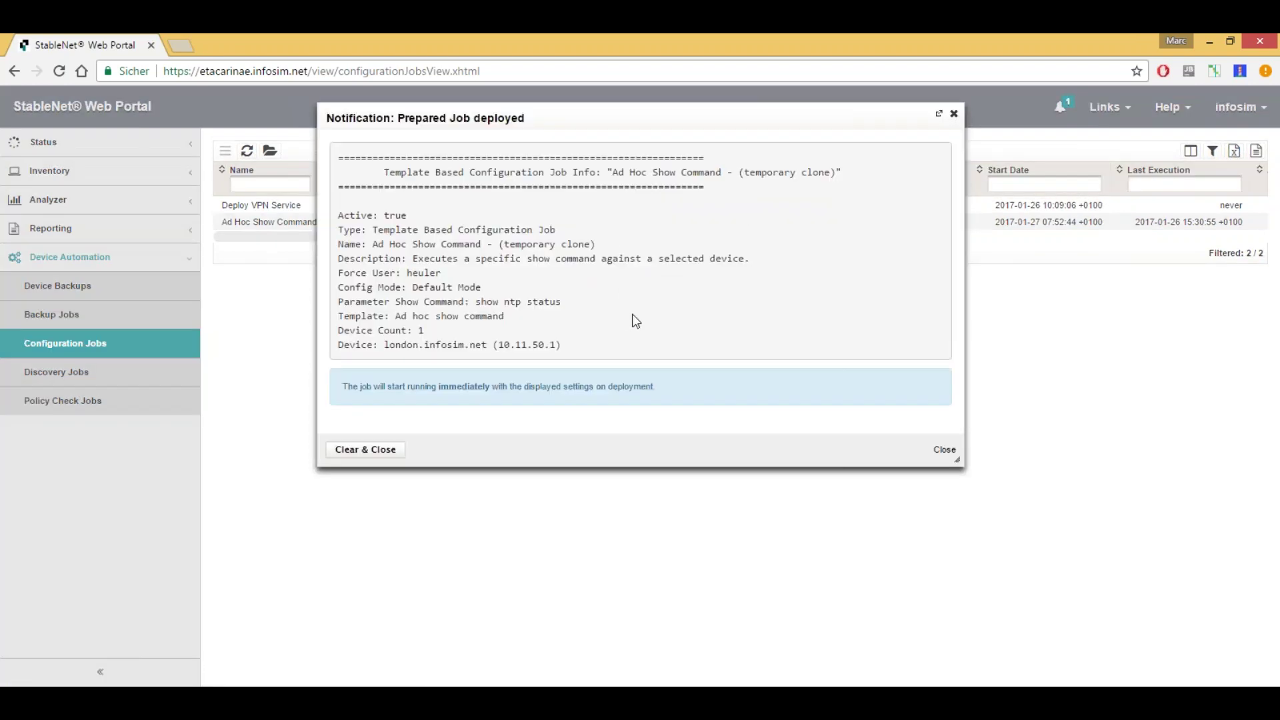
pyautogui.click(945, 451)
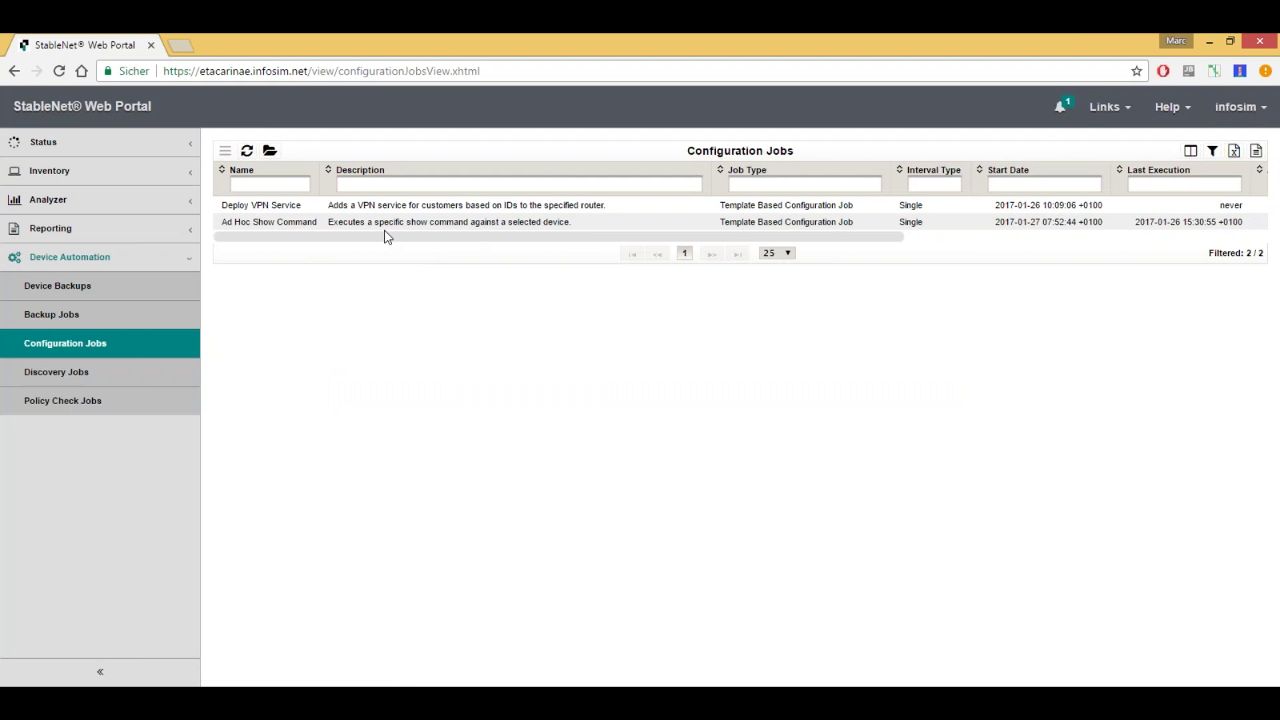
# Open the Job Analyzer for the Ad Hoc Show Command configuration job.
pyautogui.click(305, 225)
pyautogui.rightClick(305, 227)
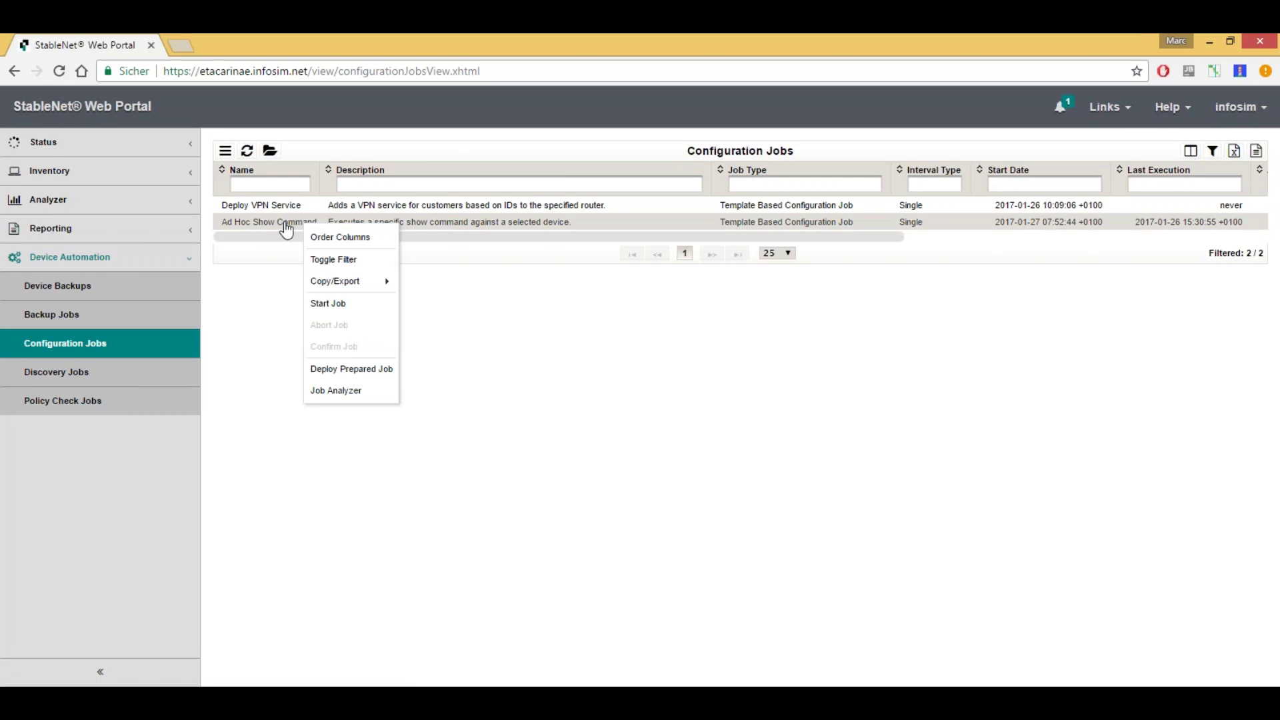
pyautogui.click(358, 398)
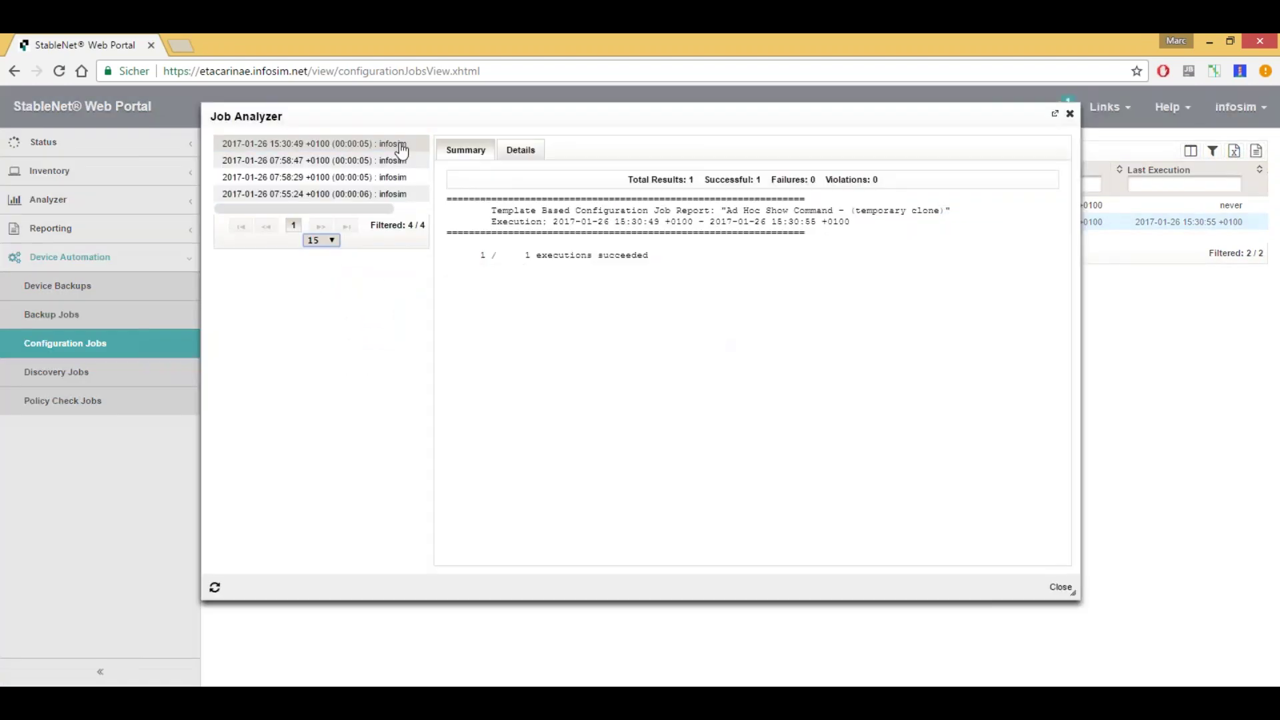
# Compare the summary and details of the latest job execution and select the london.infosim.net result.
pyautogui.click(524, 148)
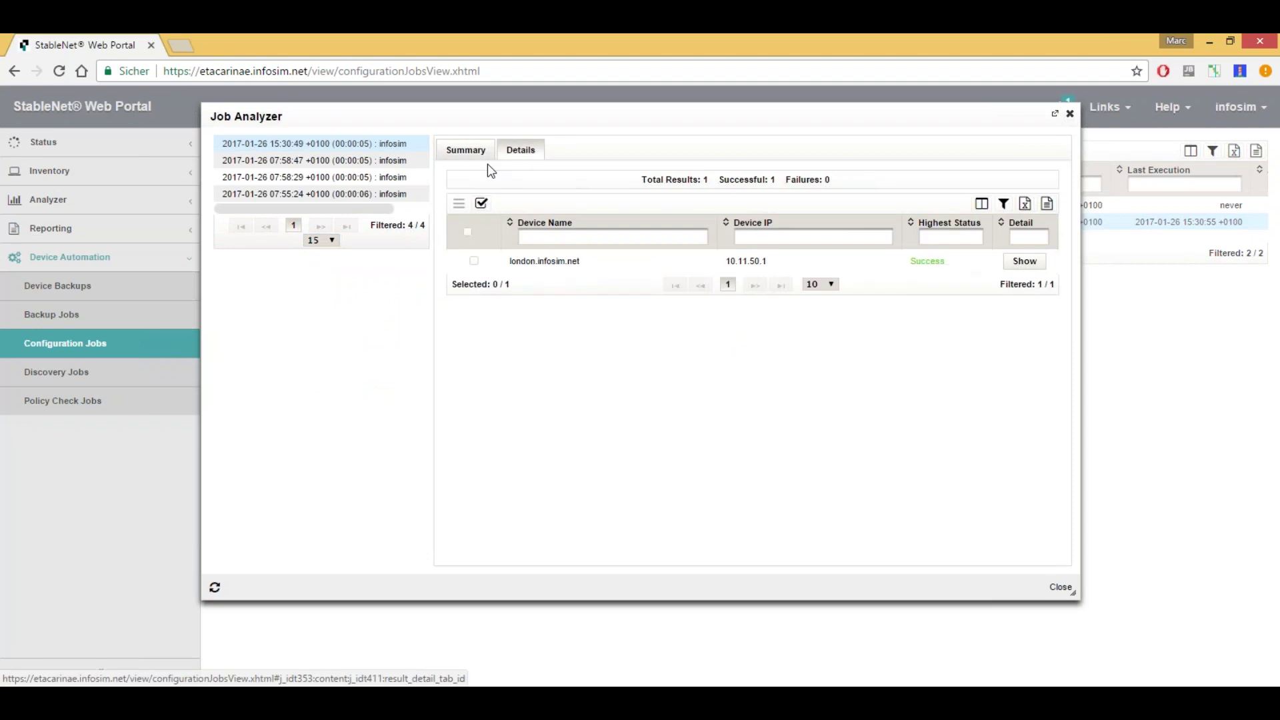
pyautogui.click(465, 149)
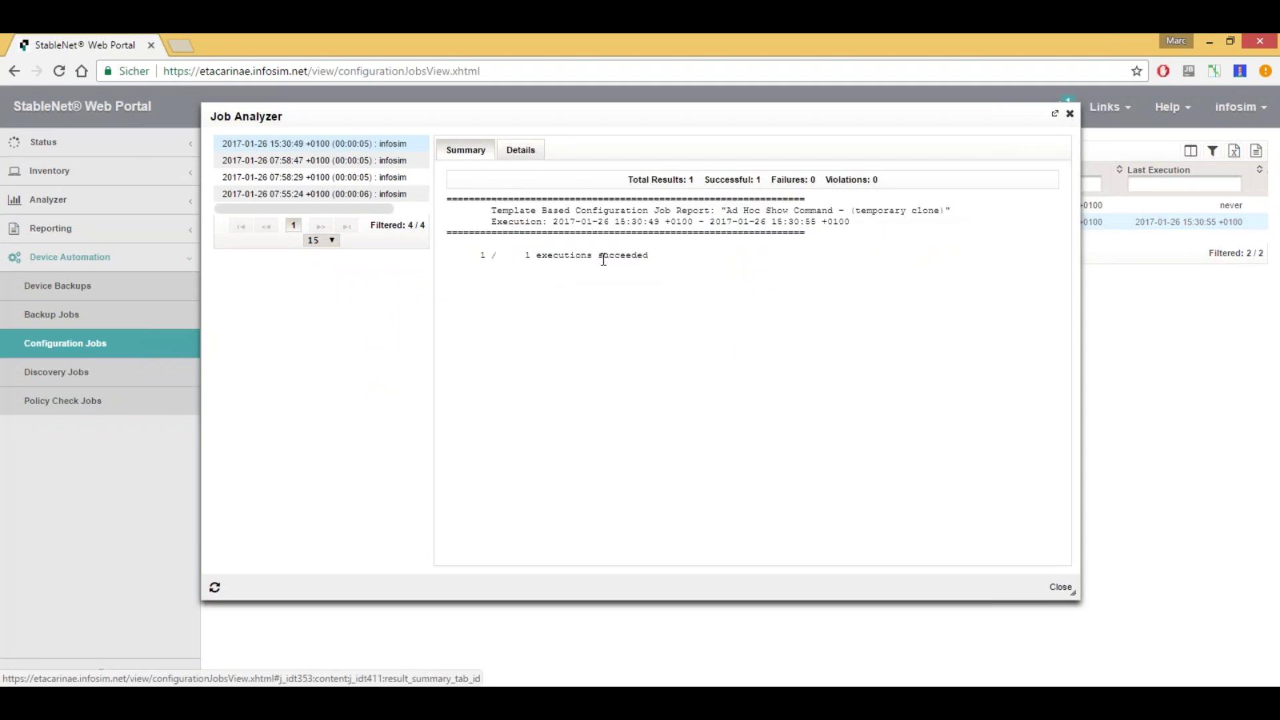
pyautogui.click(536, 155)
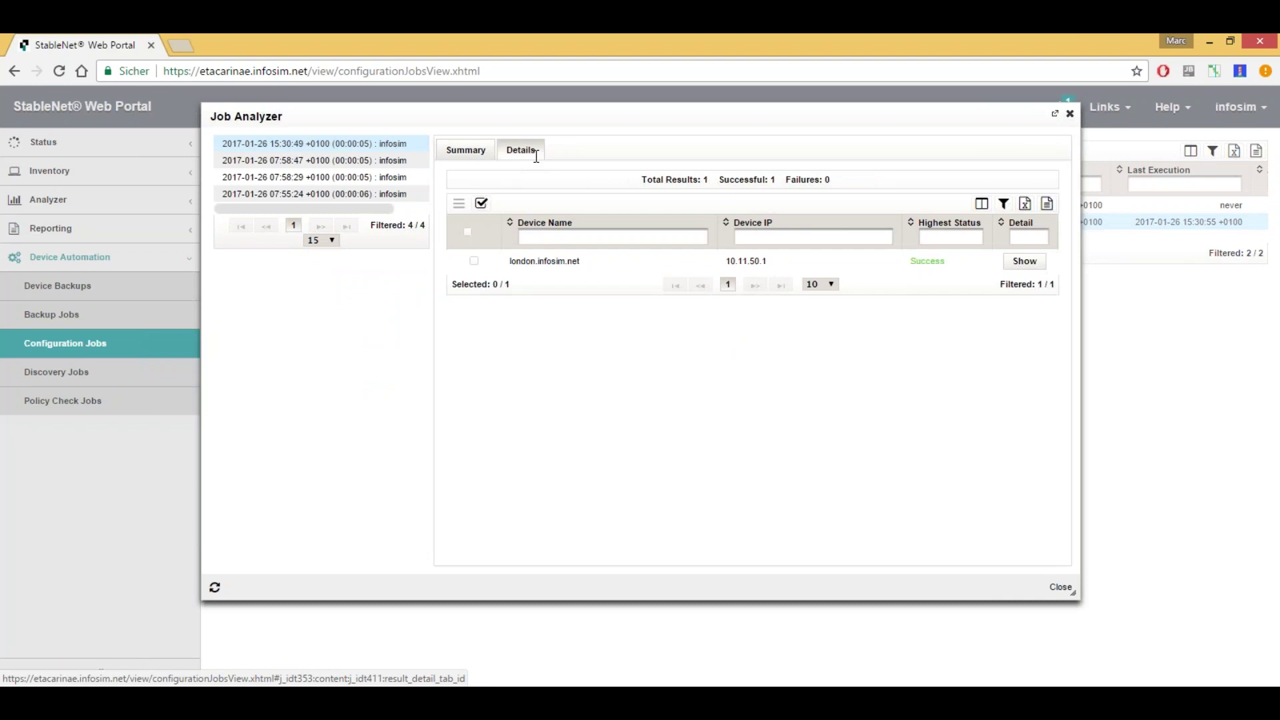
pyautogui.click(587, 260)
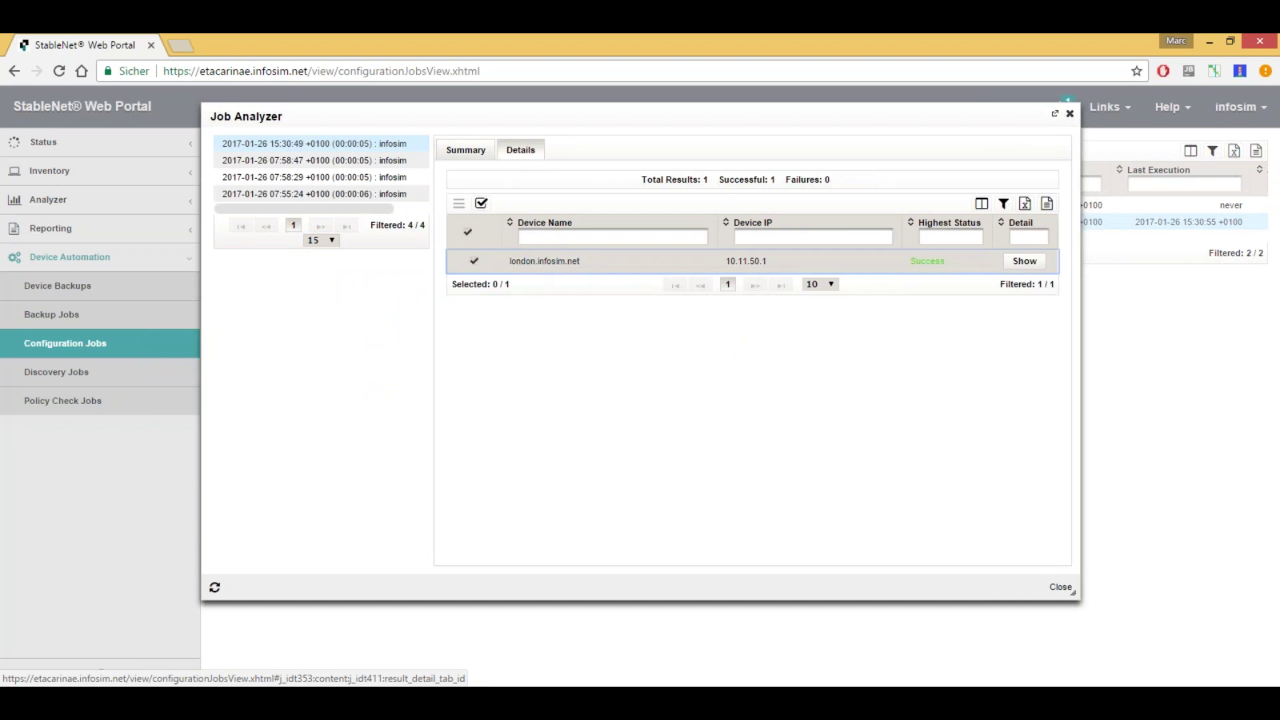
# Read the command output for london.infosim.net, highlighting the lines returned by show ntp status, and close the result.
pyautogui.click(1029, 263)
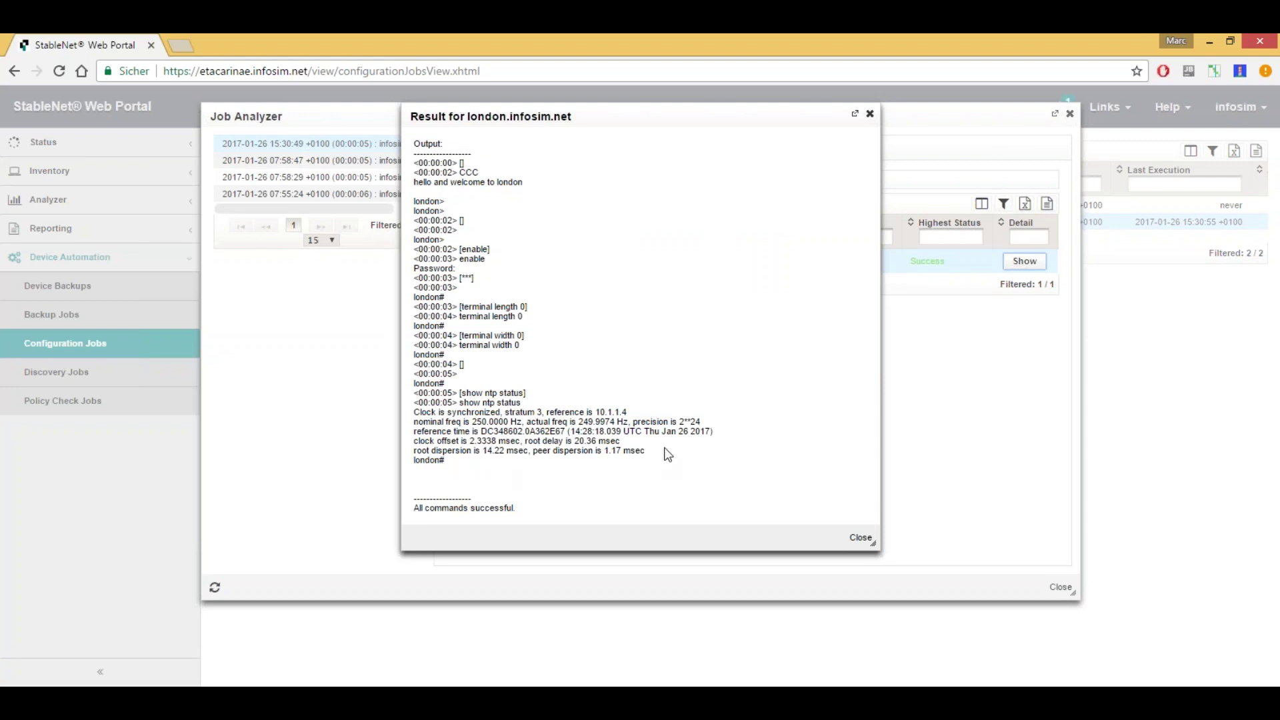
pyautogui.moveTo(665, 451); pyautogui.dragTo(410, 409)
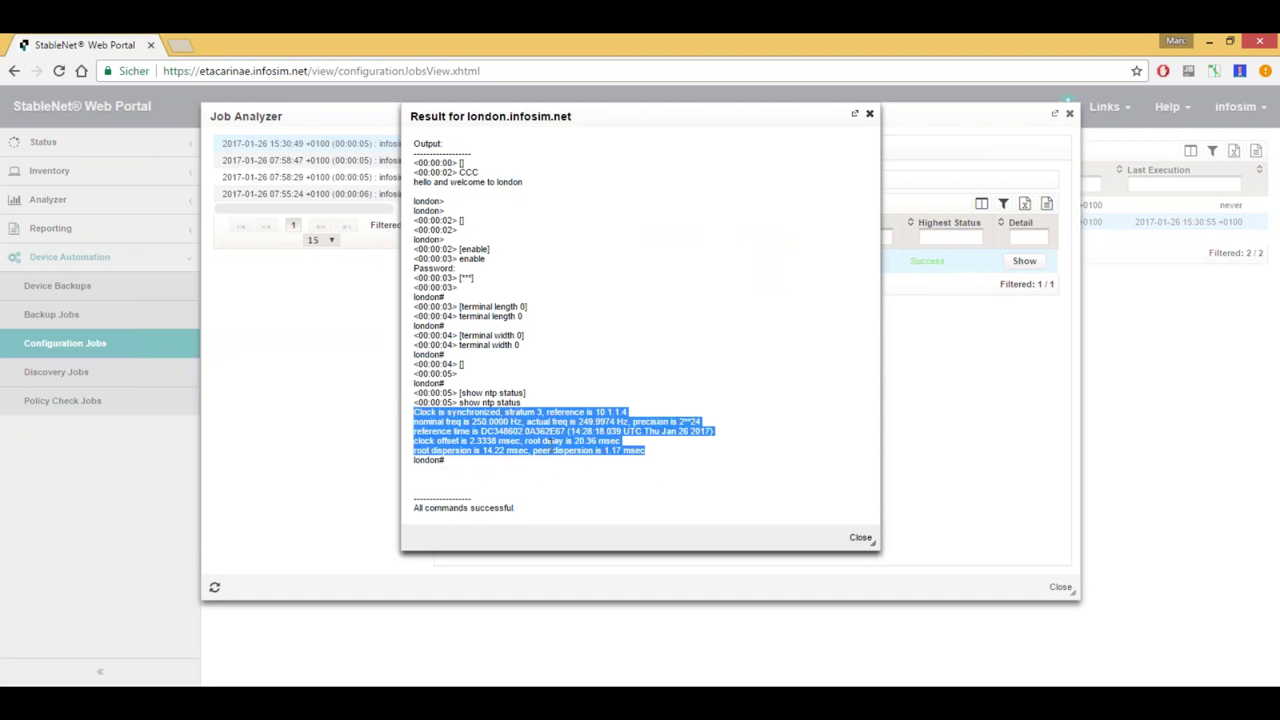
pyautogui.click(860, 540)
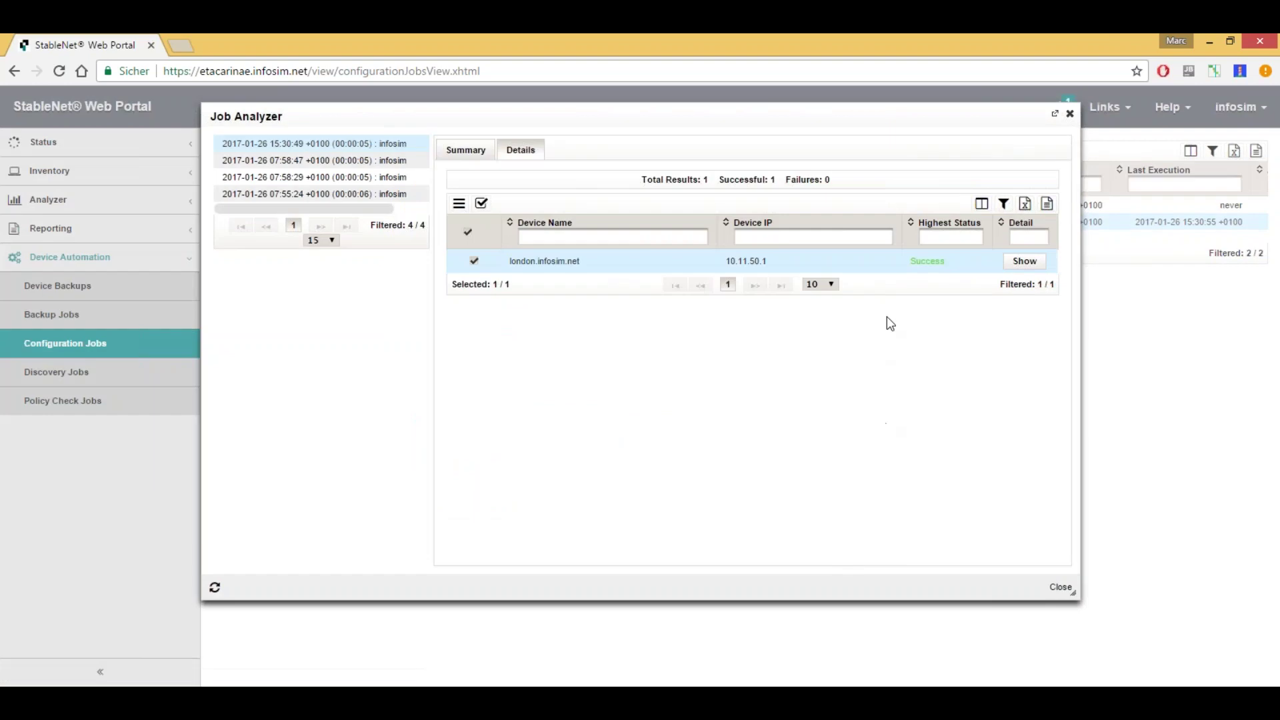
# Show the london.infosim.net result details as a filter table, filter the Detail column by "show ntp", and close the table.
pyautogui.rightClick(827, 270)
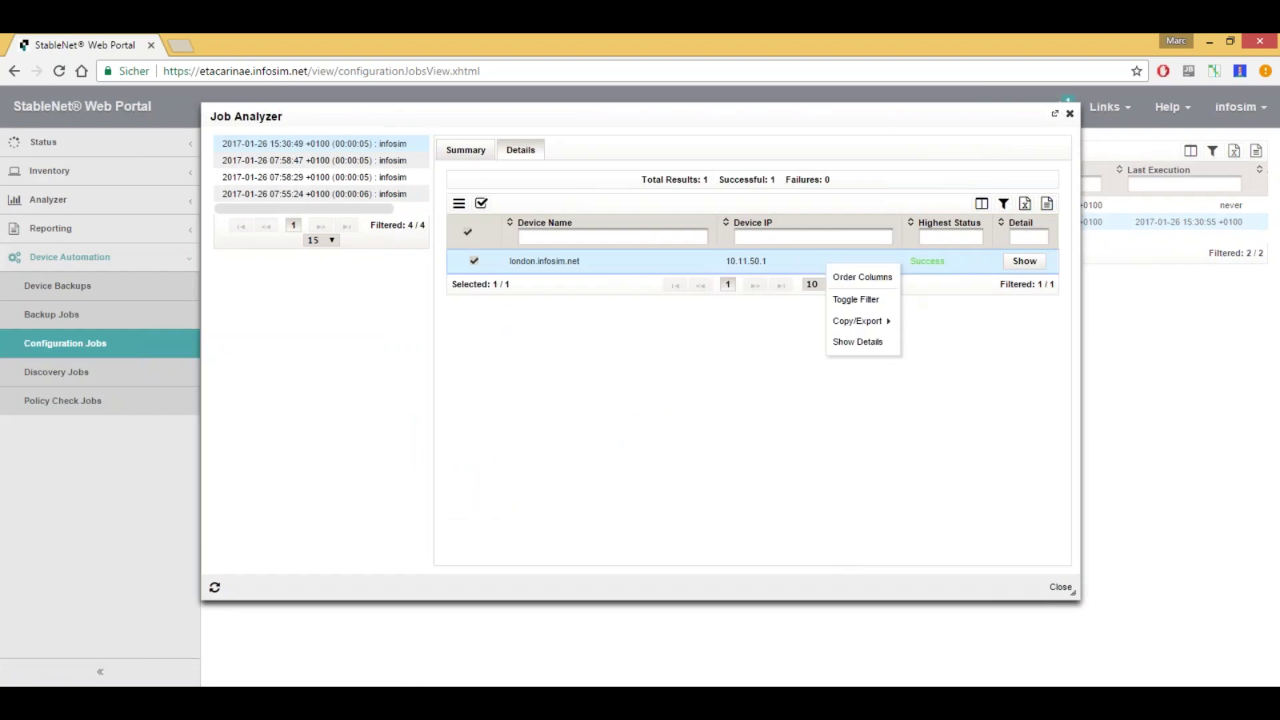
pyautogui.click(860, 342)
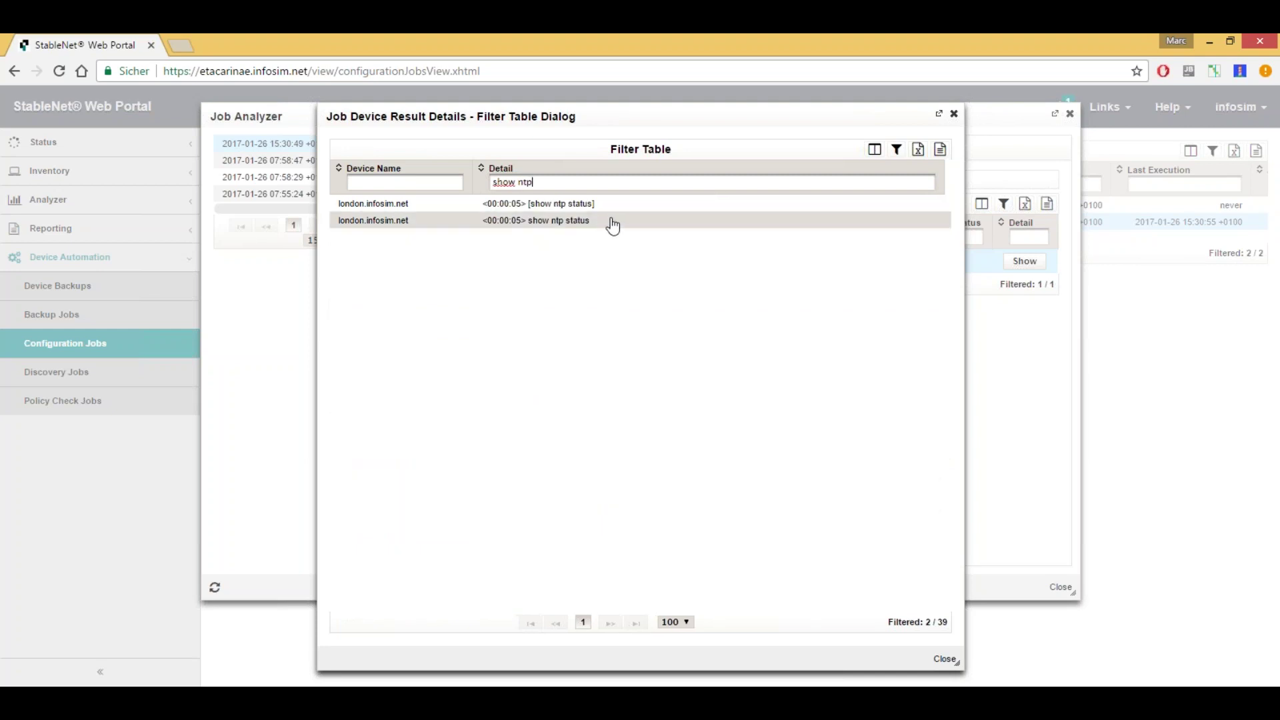
pyautogui.click(944, 656)
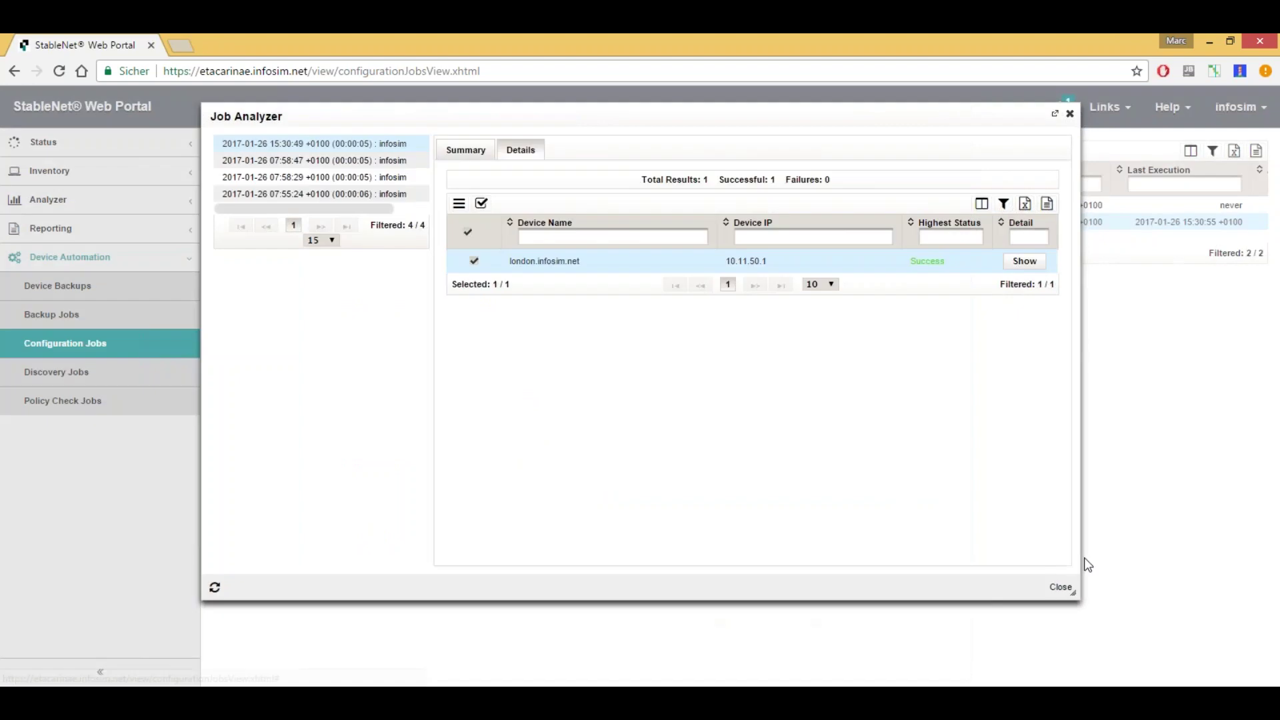
# Close the Job Analyzer and switch to the running PowerPoint slide show of GWD 2017.01.26 StableNet Web GUI.pptx.
pyautogui.click(1061, 588)
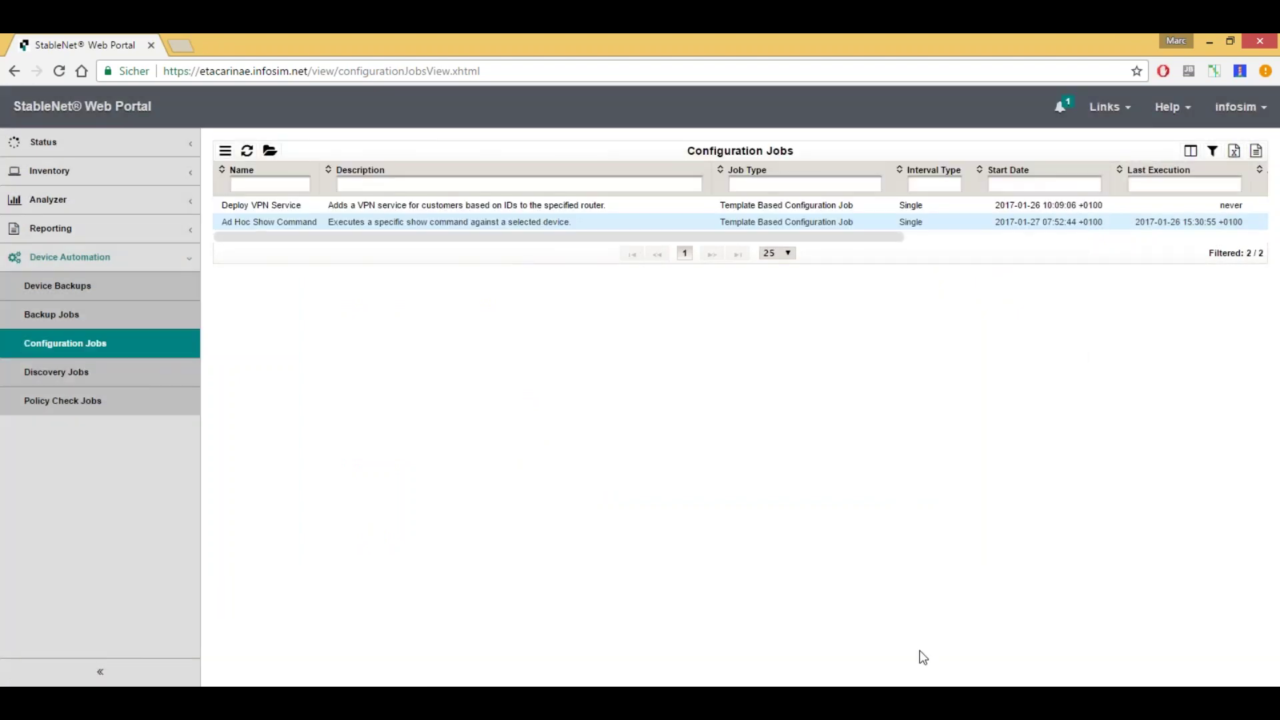
pyautogui.moveTo(953, 704)
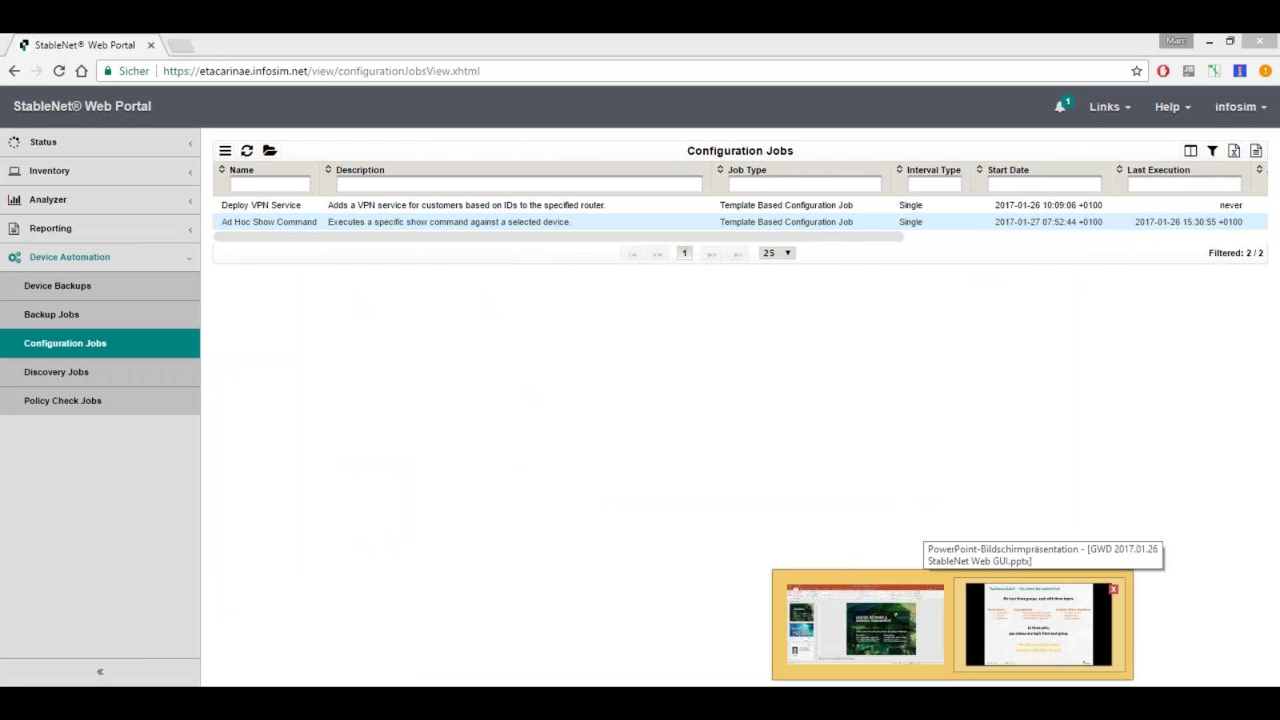
pyautogui.click(1039, 624)
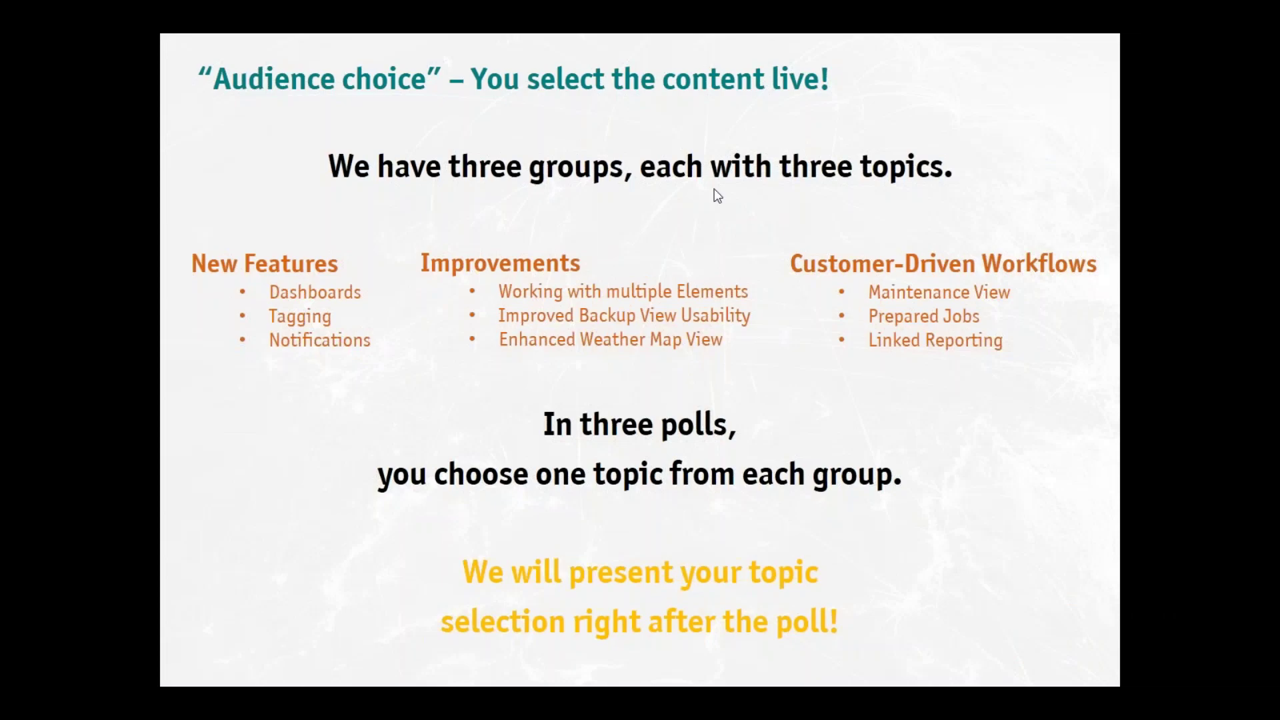